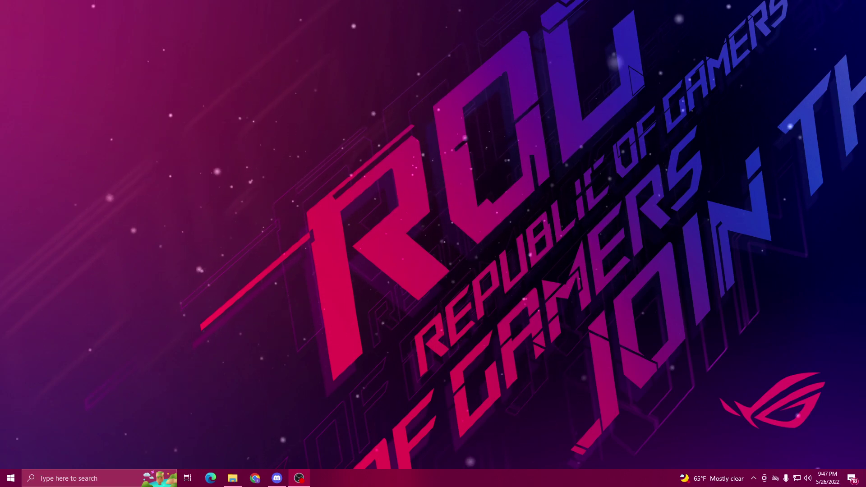
Step: Launch FVD++ from the FVD folder and maximize its window
left_click(233, 478)
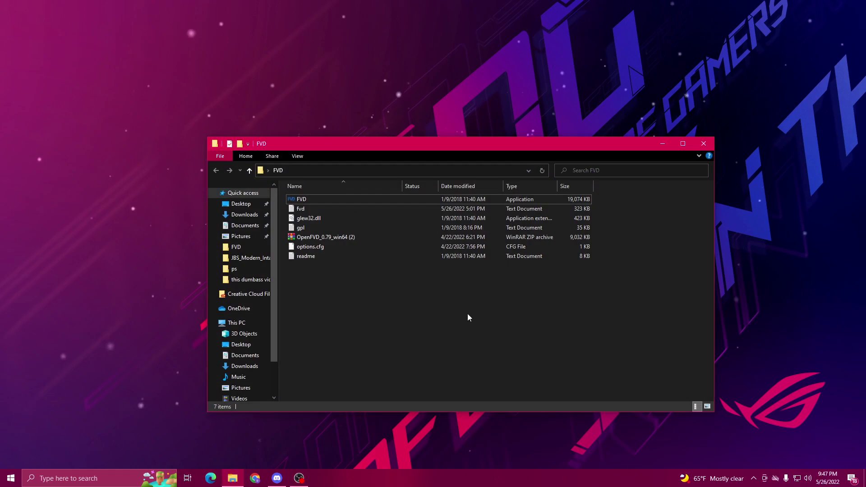
double_click(316, 199)
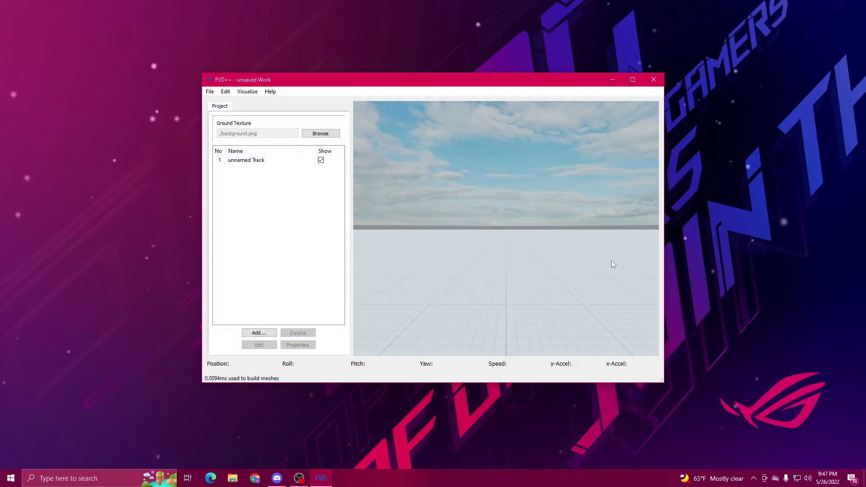
left_click(633, 79)
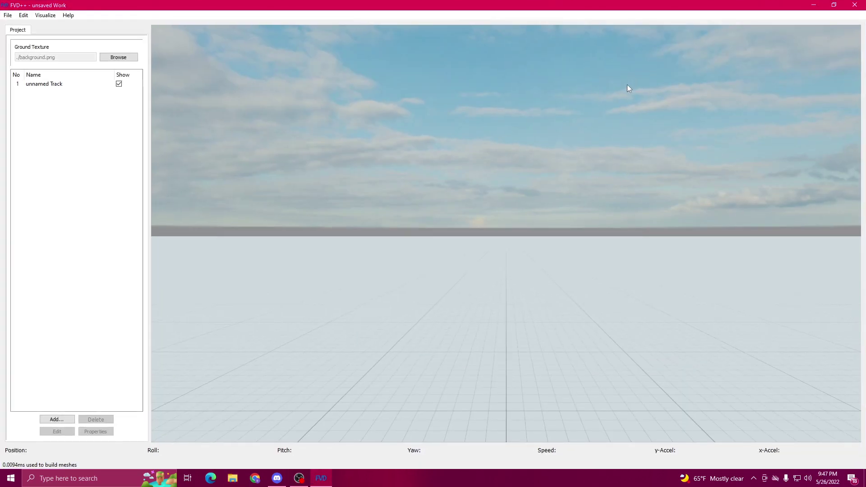
Step: Open the unnamed track's properties and set the friction parameter to 0.020 m/m
left_click(68, 86)
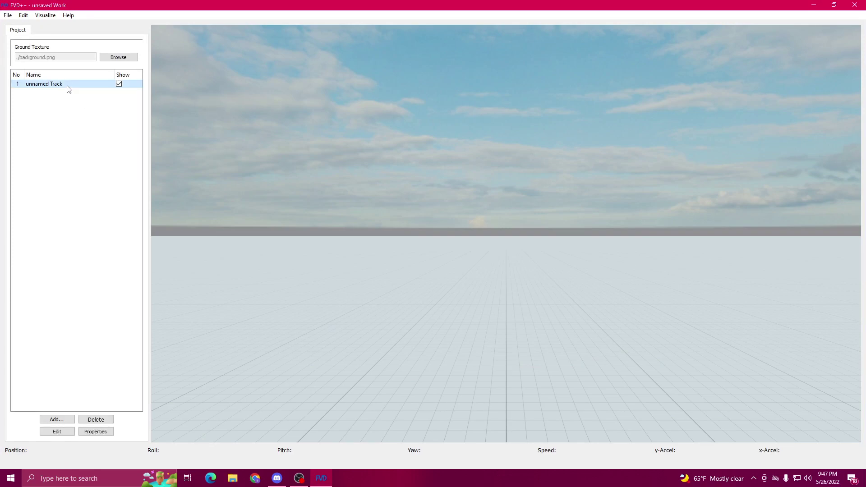
left_click(111, 433)
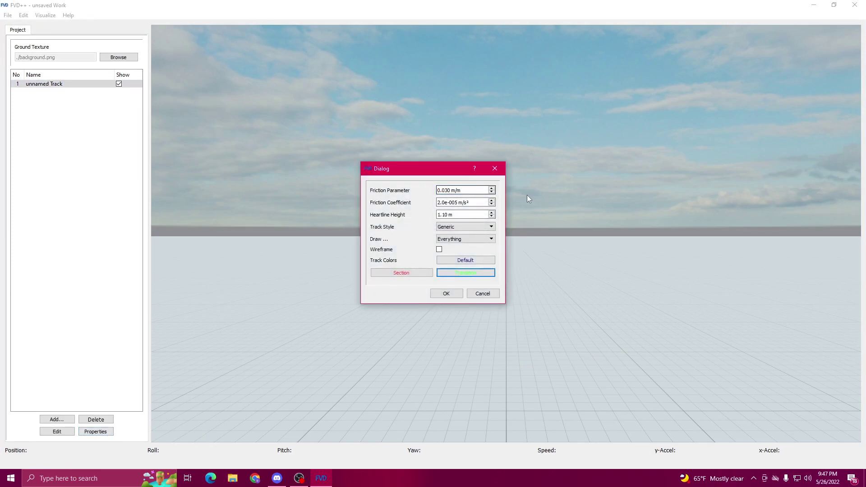
key("BackSpace")
type("2")
key("BackSpace")
type("2")
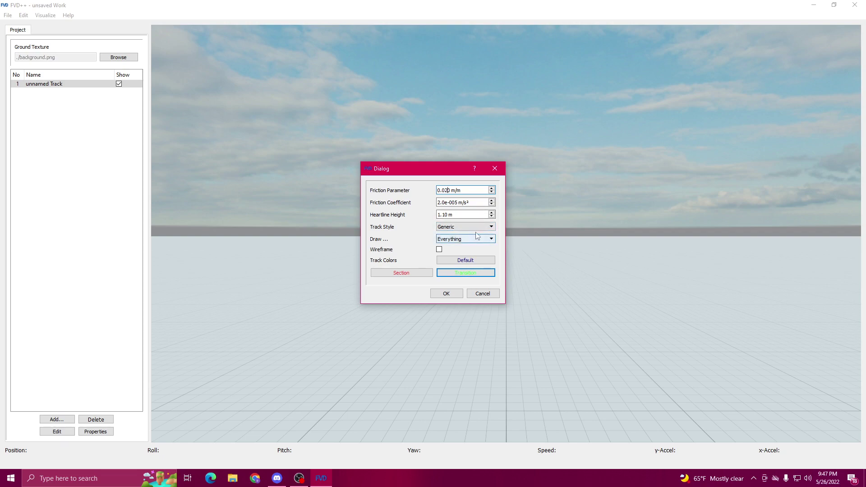
Step: Set the track style to Double Spine, keep drawing set to Everything, and apply the track properties
left_click(462, 227)
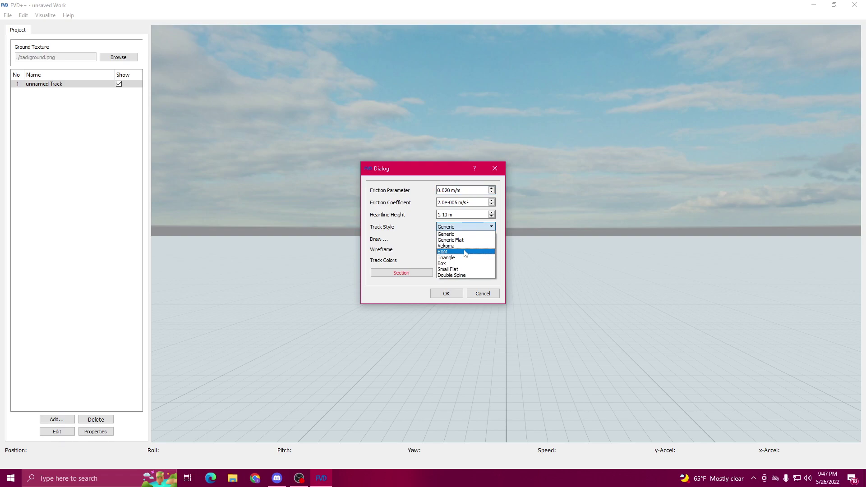
left_click(469, 278)
left_click(450, 241)
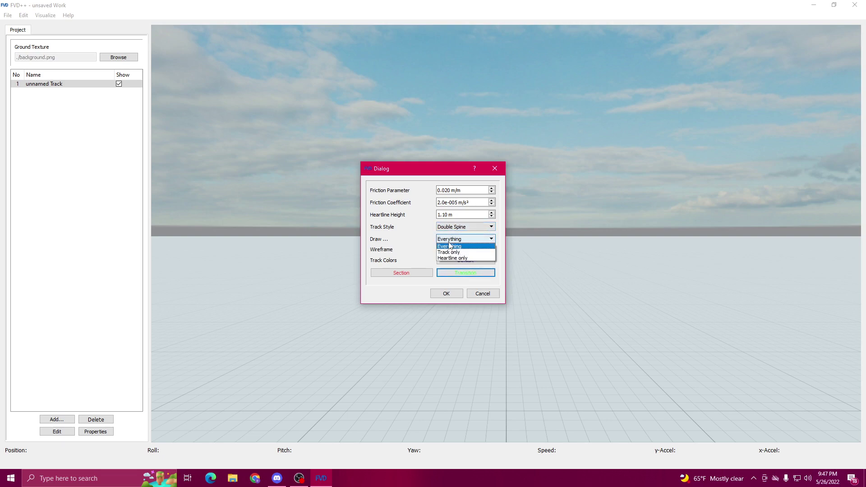
left_click(450, 246)
left_click(447, 294)
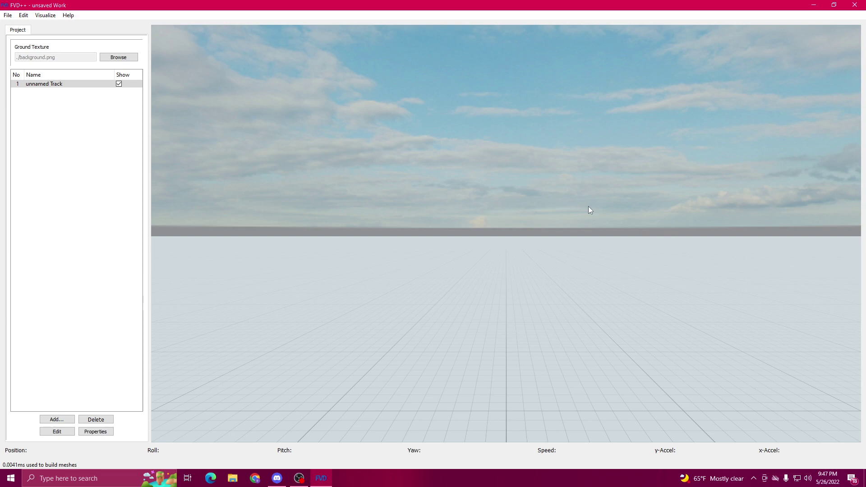
Step: Open the unnamed track for editing and set the anchor's Y position to 10 m
left_click_drag(529, 233, 517, 329)
key("s")
left_click_drag(424, 243, 429, 213)
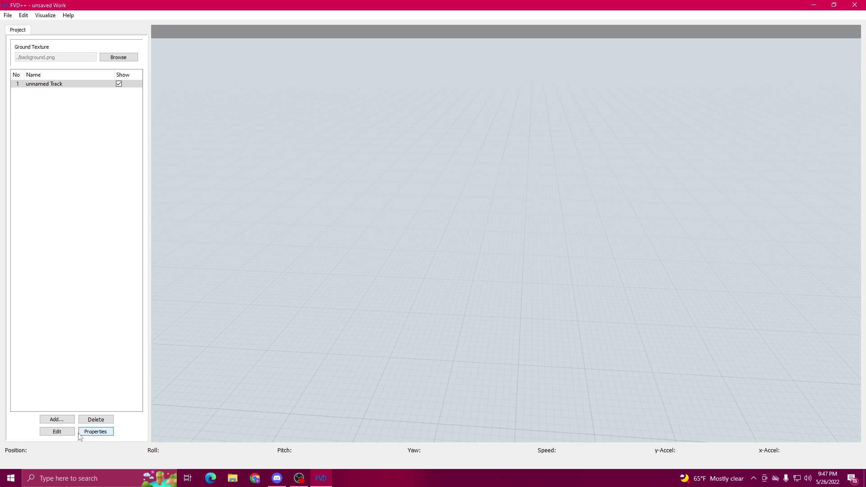
left_click(62, 434)
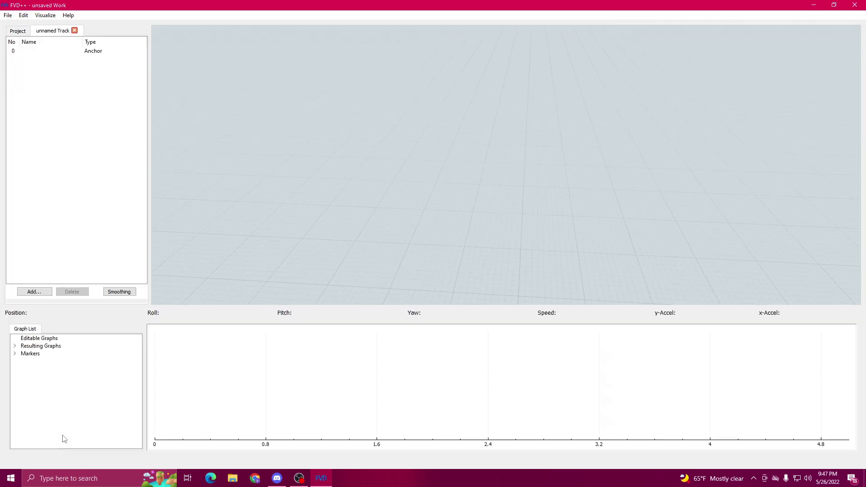
left_click(98, 53)
left_click_drag(85, 249, 27, 247)
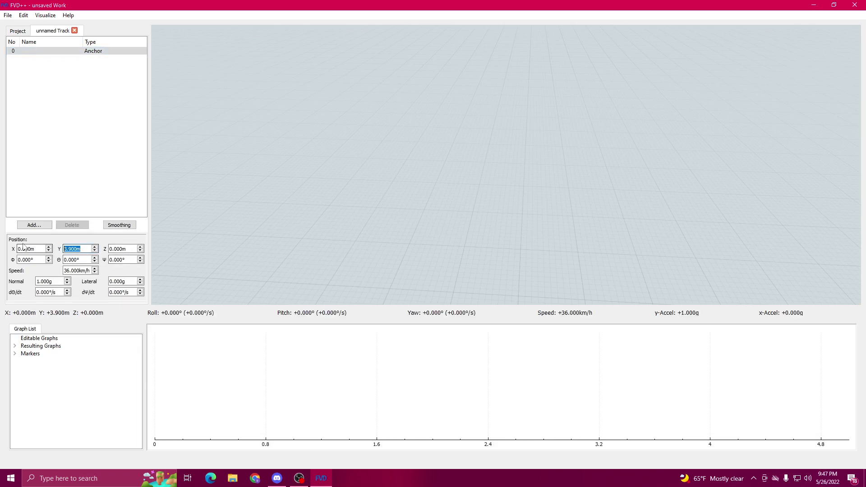
type("10m")
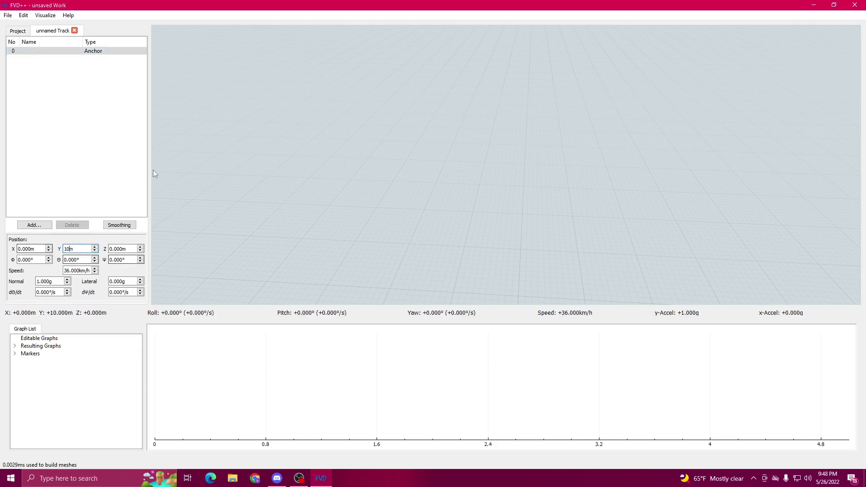
Step: Add a straight section after the anchor with a heartline length of 20 m
left_click(44, 185)
left_click(37, 230)
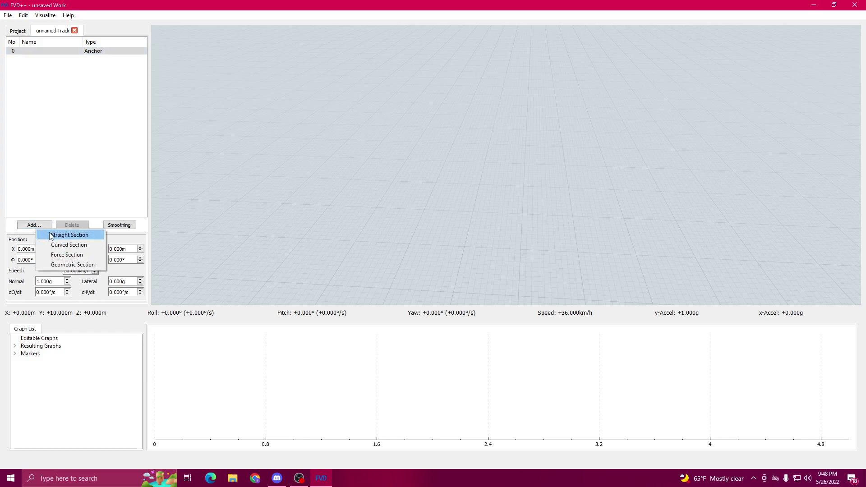
left_click(51, 236)
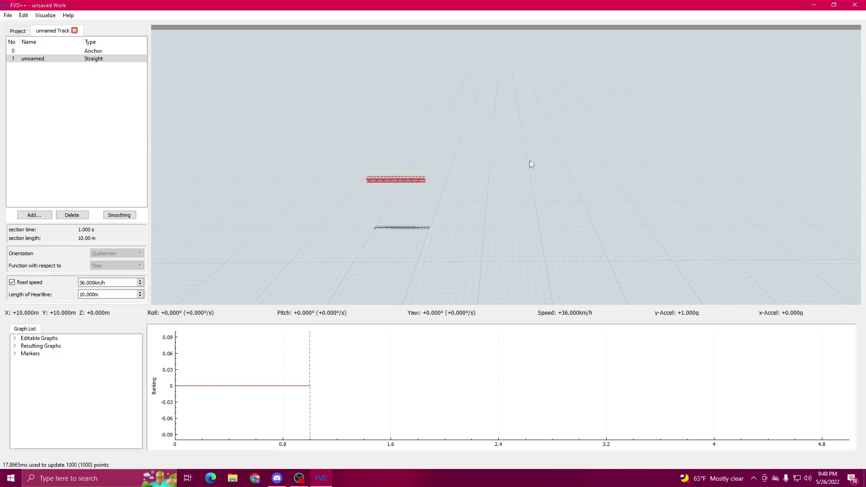
scroll(116, 295, "up", 10)
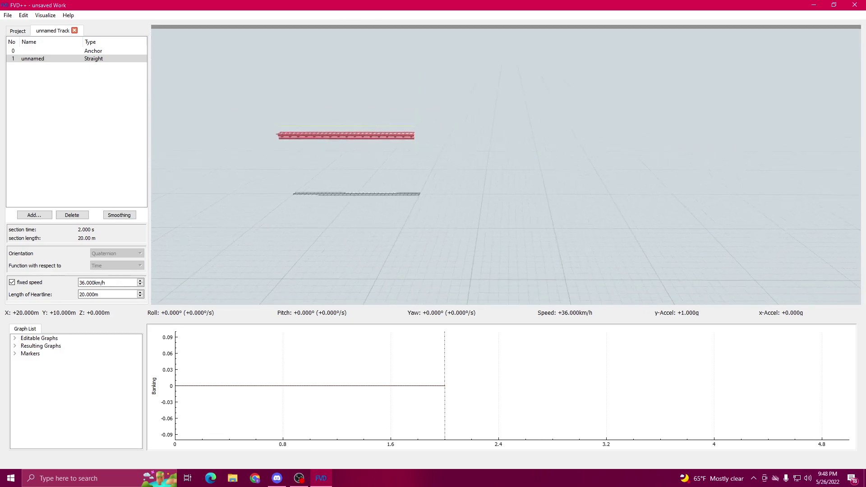
left_click(49, 215)
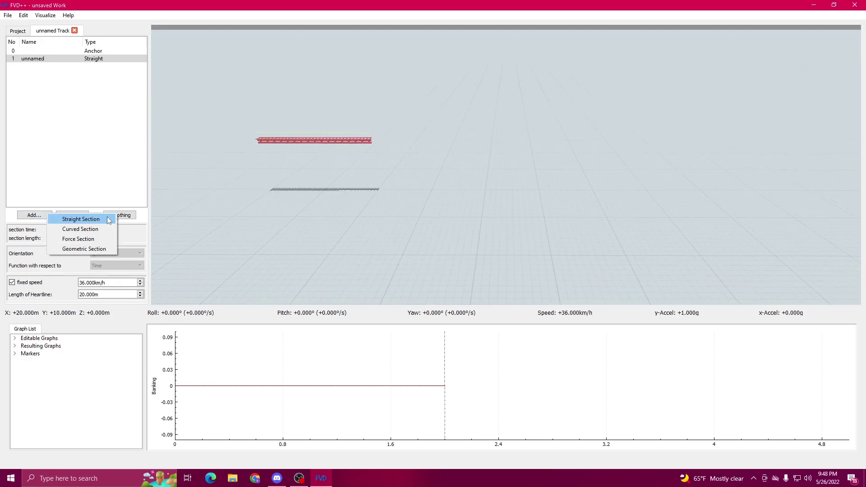
left_click(109, 220)
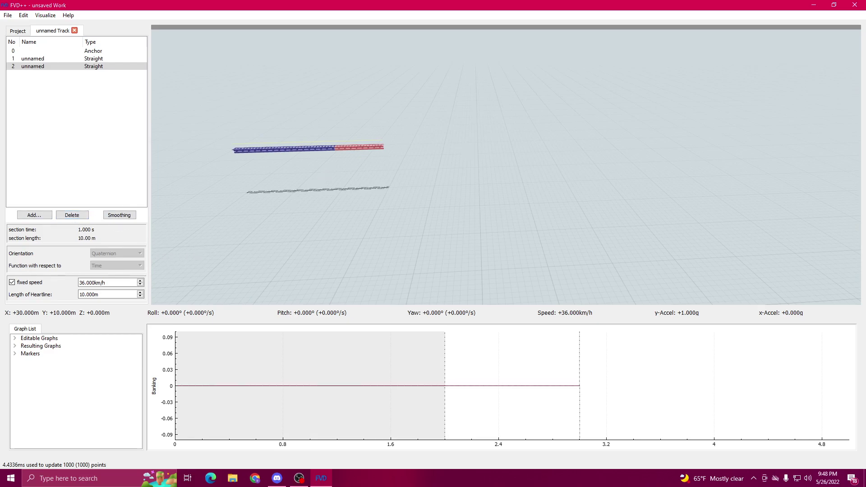
left_click_drag(397, 148, 456, 162)
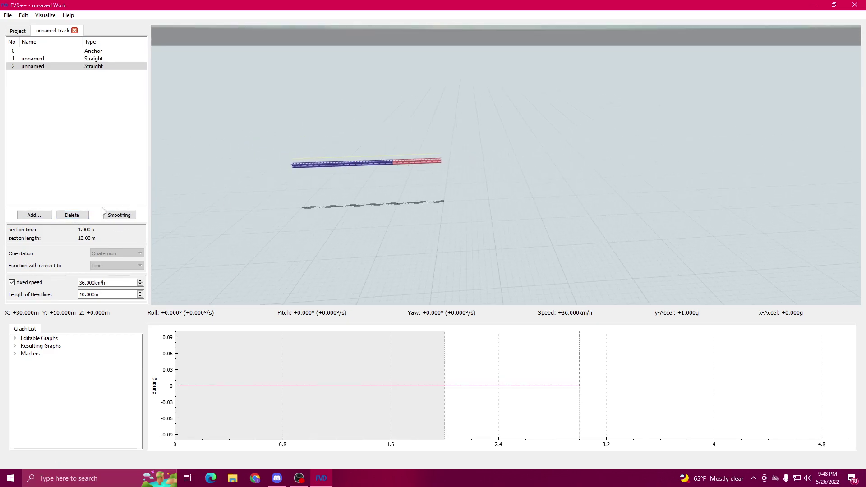
left_click(81, 215)
Step: Add a curved section after the straight section and set its direction to 0°
left_click(96, 60)
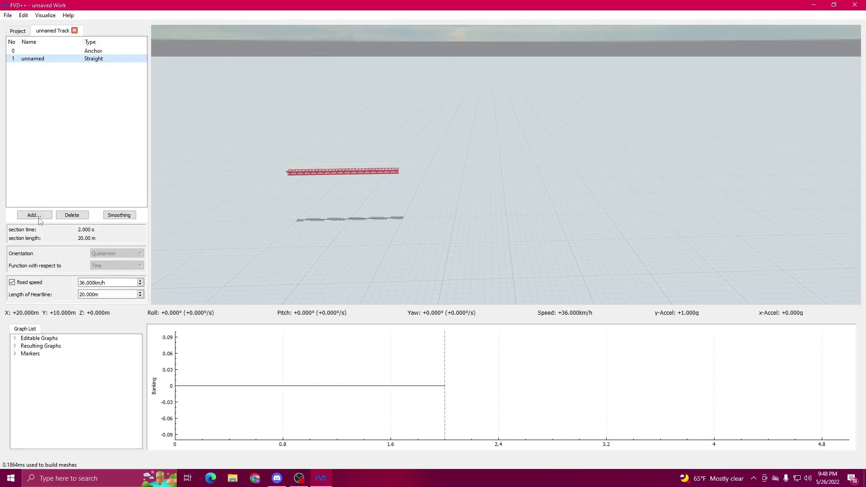
left_click(39, 215)
left_click(66, 234)
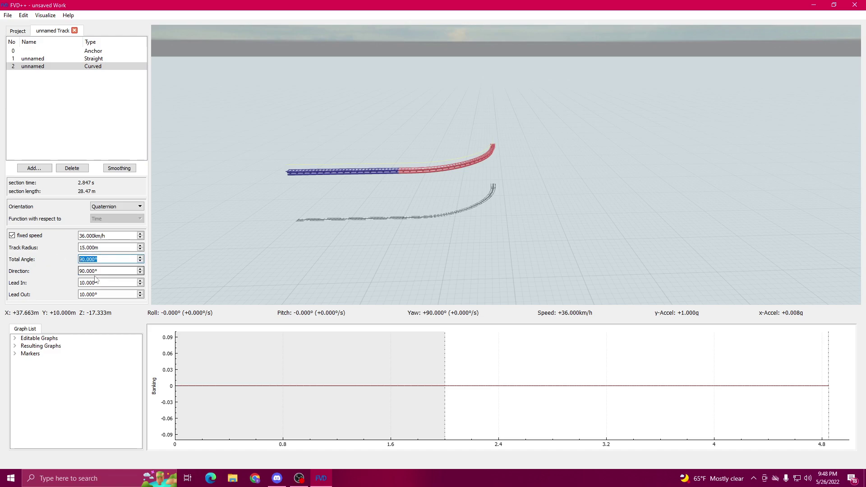
key("Tab")
type("0")
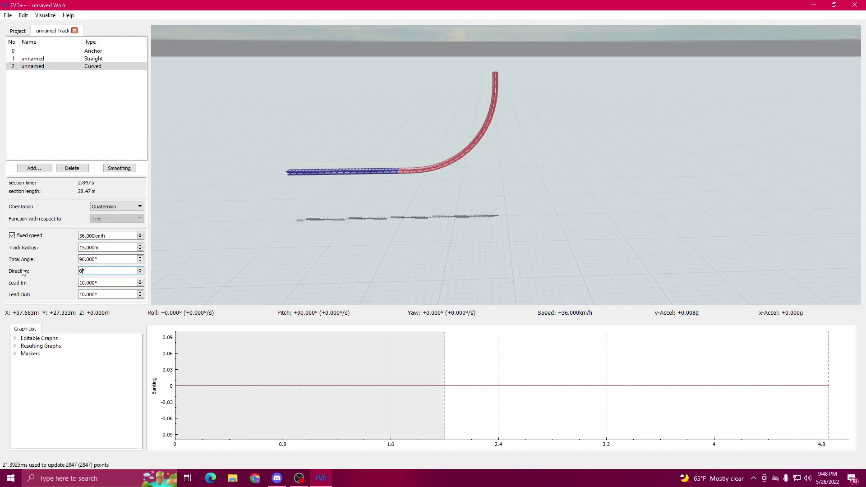
Step: Reduce the curved section's total angle to 3°
scroll(98, 259, "down", 20)
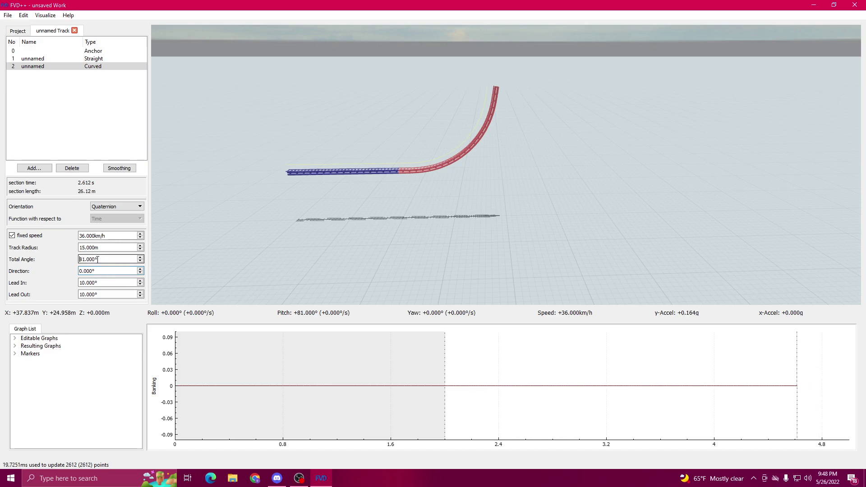
scroll(98, 259, "down", 20)
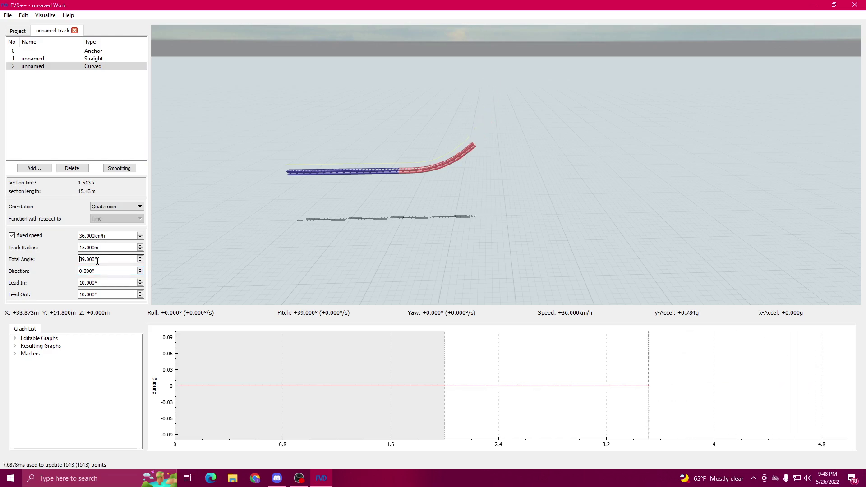
scroll(98, 260, "down", 20)
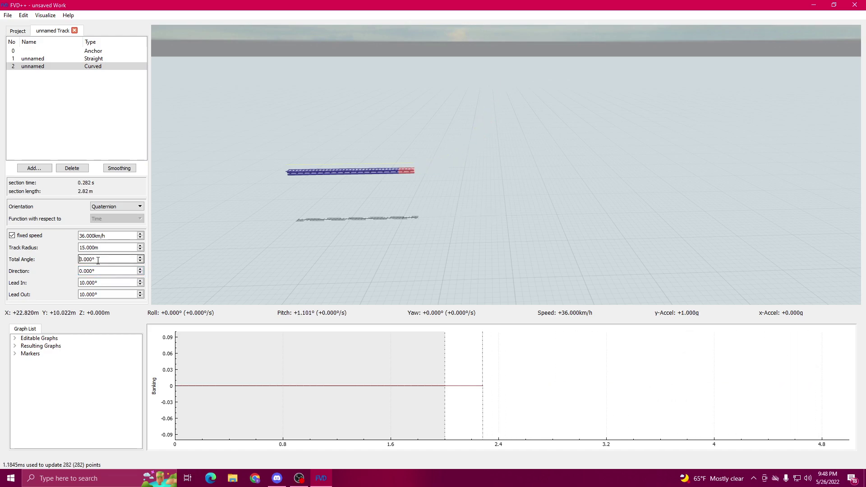
scroll(298, 236, "down", 2)
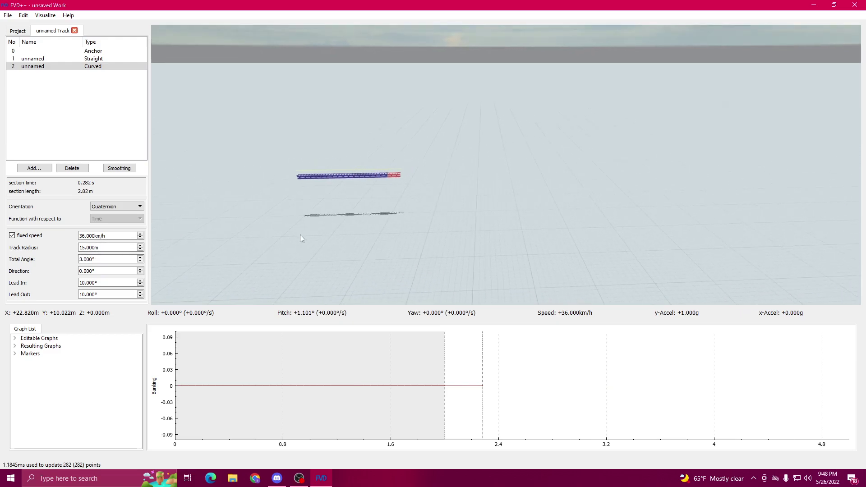
Step: Add a straight section after the curve and extend its heartline length to 80 m
left_click(35, 168)
left_click(71, 177)
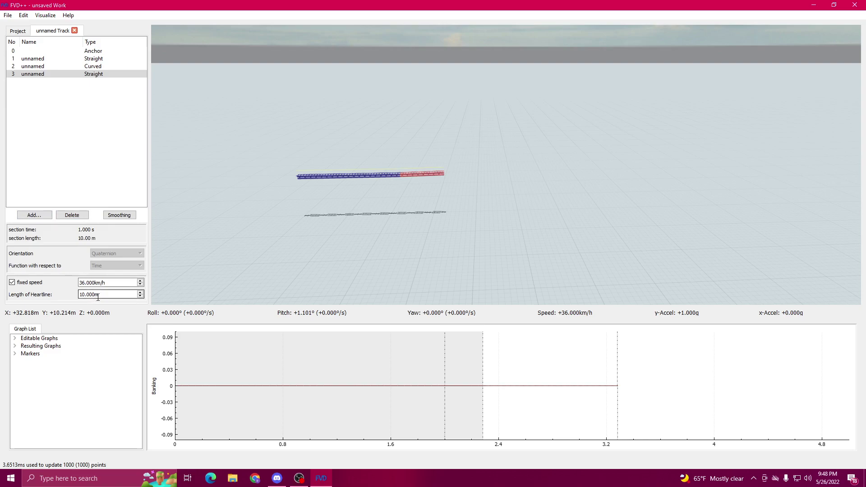
scroll(102, 295, "up", 20)
scroll(102, 296, "up", 20)
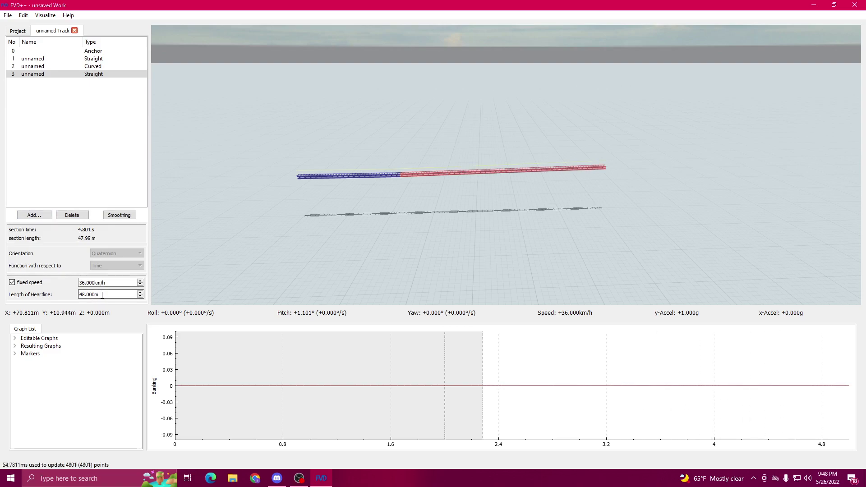
scroll(102, 296, "up", 14)
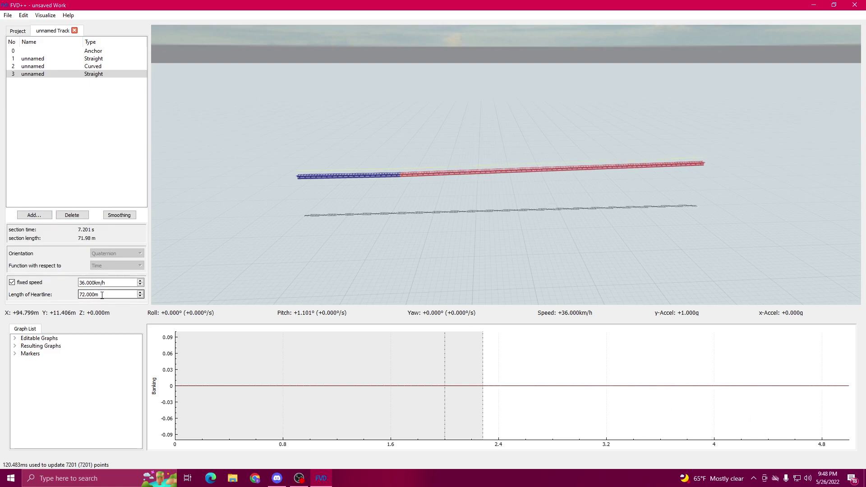
left_click_drag(388, 226, 359, 224)
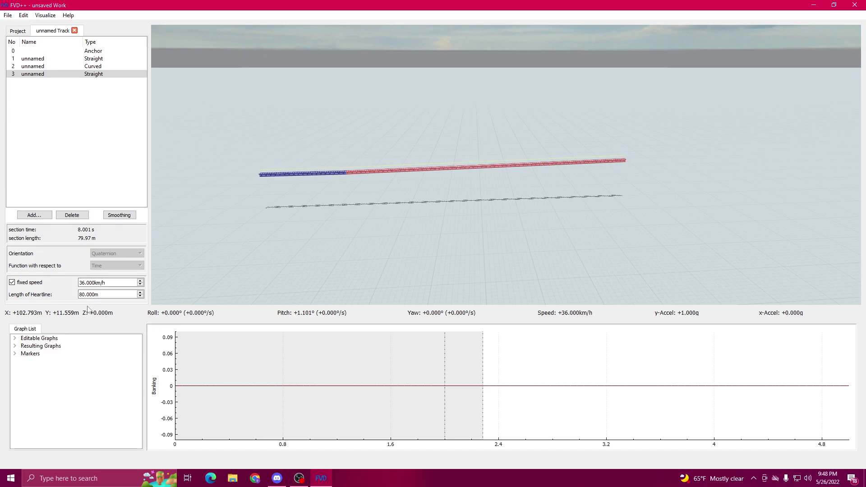
Step: Shorten the last straight section's heartline length to 50 m
scroll(96, 293, "down", 1)
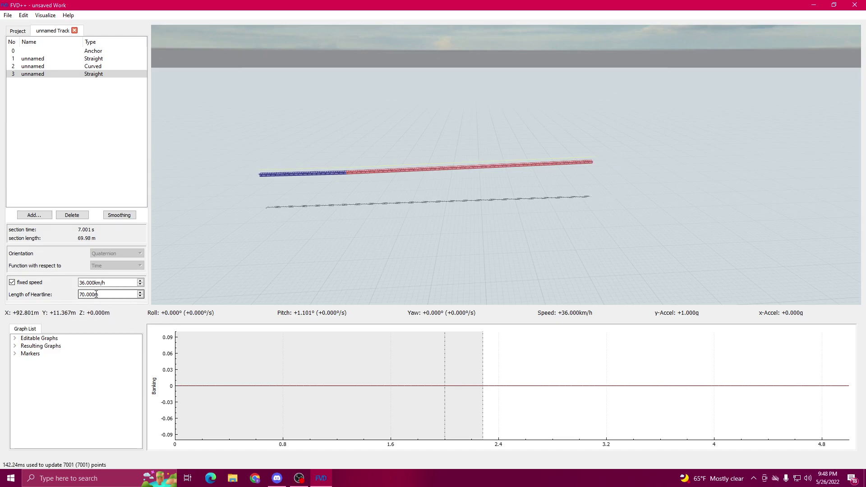
scroll(96, 294, "down", 1)
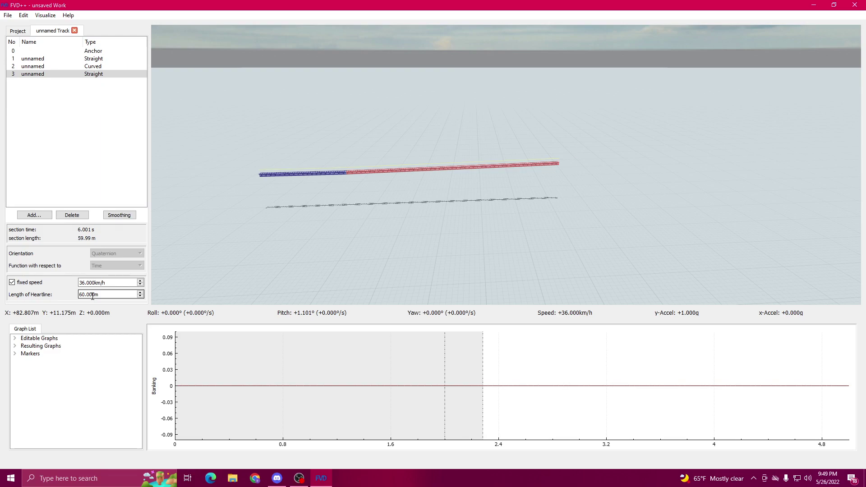
scroll(96, 294, "down", 1)
scroll(96, 294, "down", 8)
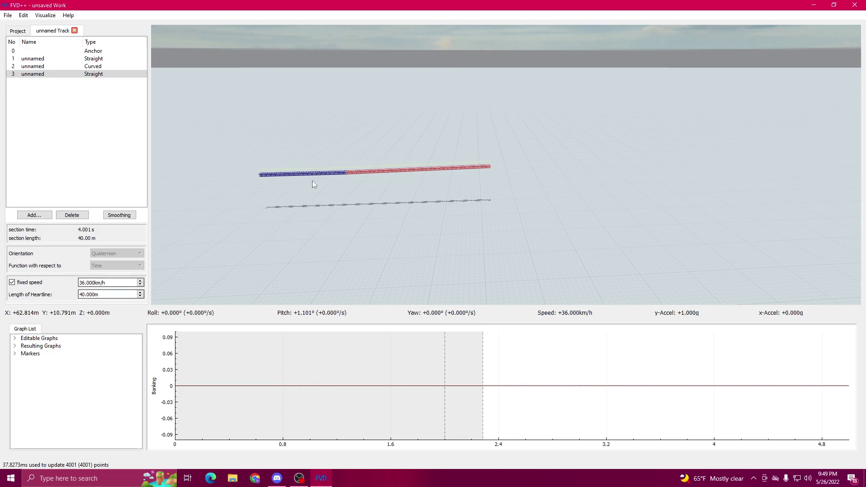
scroll(102, 293, "up", 10)
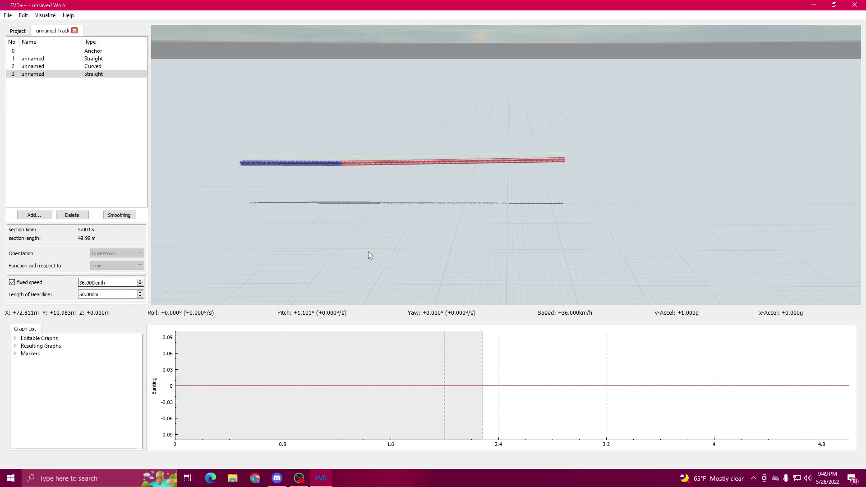
Step: Examine the slope and overall length of the track from several viewpoints
key("w")
left_click_drag(368, 253, 318, 261)
key("d")
key("s")
key("w")
key("s")
key("w")
key("s")
key("d")
key("s")
key("s")
key("d")
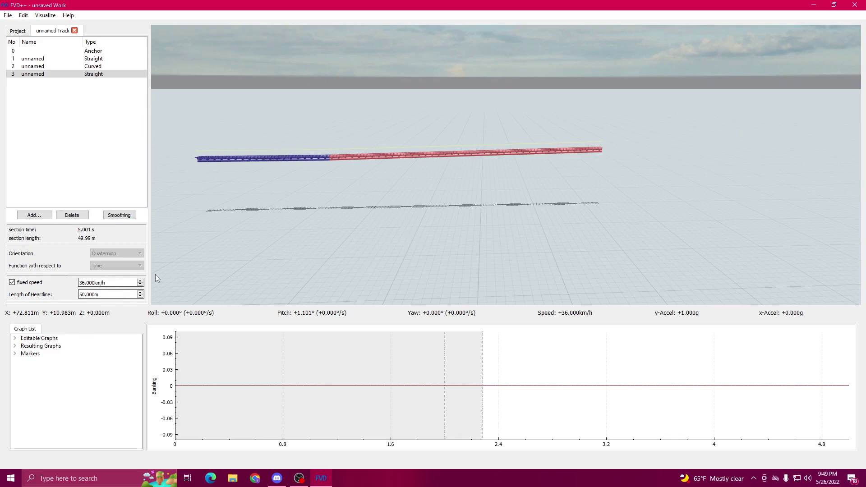
Step: Examine the last straight section up close and from a distance, from its start to its far end
key("w")
left_click_drag(275, 200, 317, 209)
key("a")
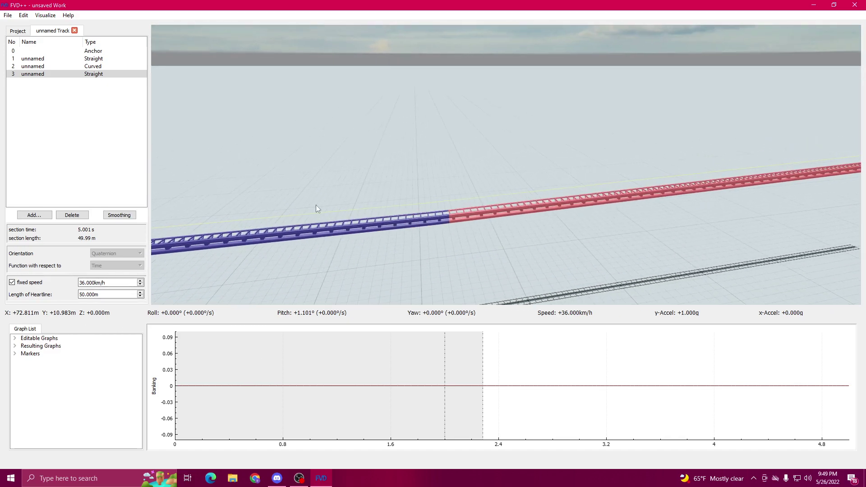
key("d")
left_click_drag(353, 244, 355, 260)
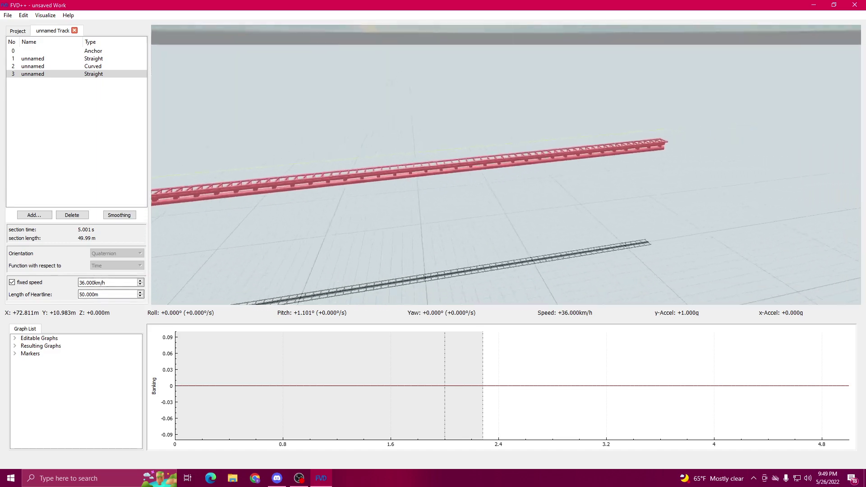
left_click_drag(425, 242, 402, 235)
key("s")
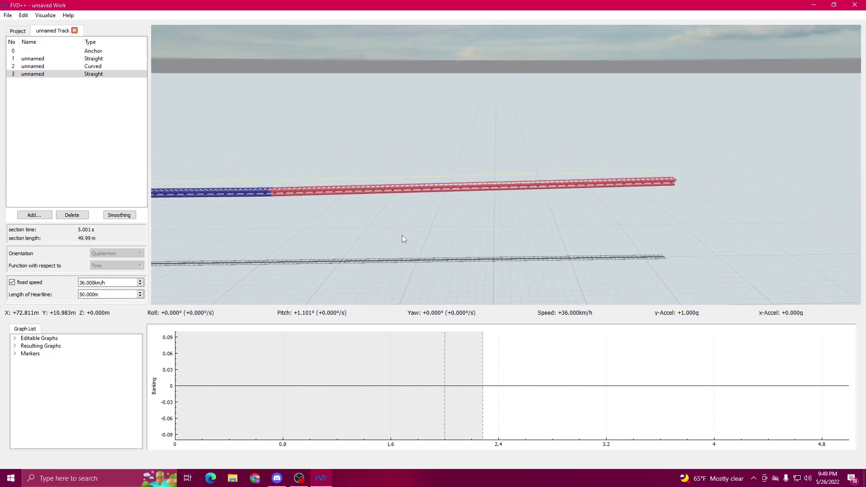
key("s")
left_click_drag(437, 197, 447, 218)
key("w")
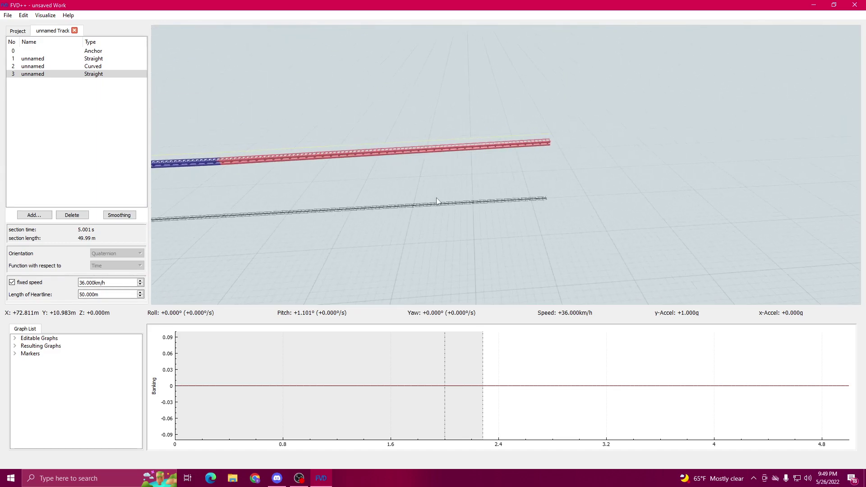
key("d")
mouse_move(187, 138)
left_mouse_down()
mouse_move(197, 140)
mouse_move(185, 127)
left_mouse_up()
Step: Review the measurement units in the program options and keep them at Metric (m, kph)
left_click(10, 16)
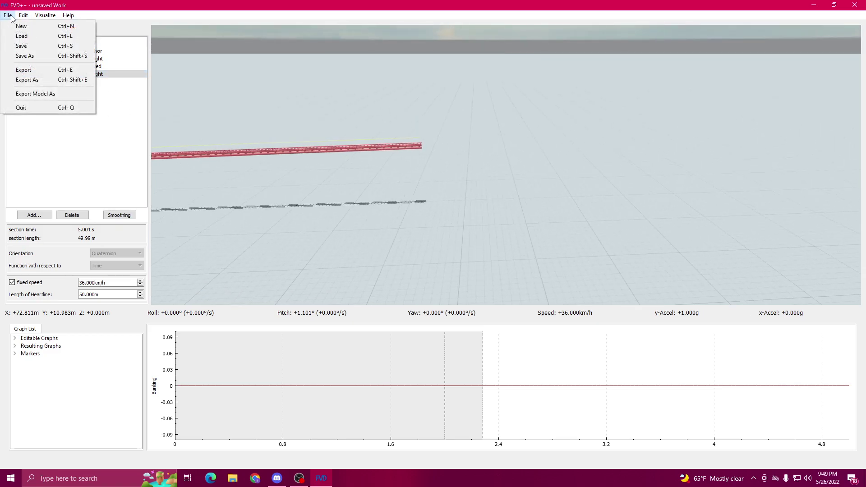
left_click(23, 16)
left_click(22, 16)
left_click(40, 49)
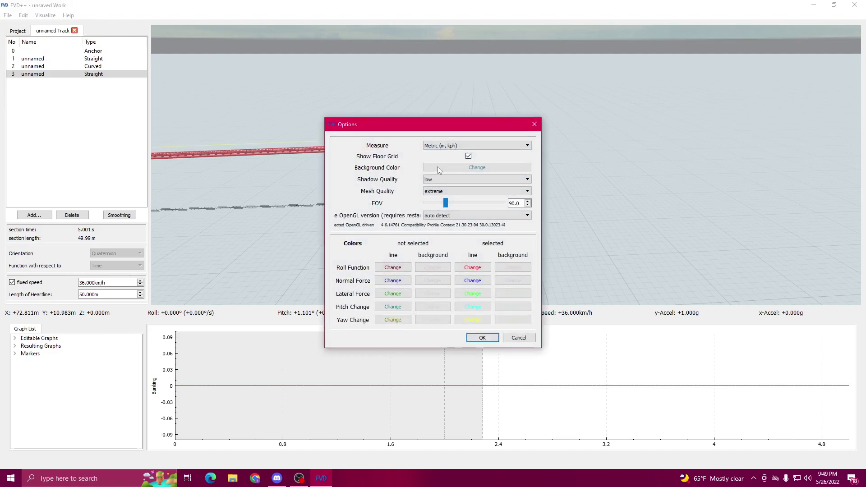
left_click(452, 146)
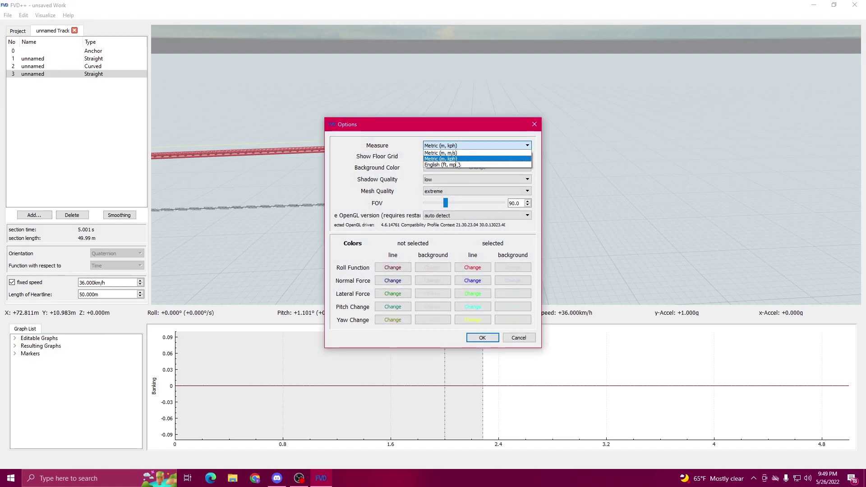
left_click(456, 159)
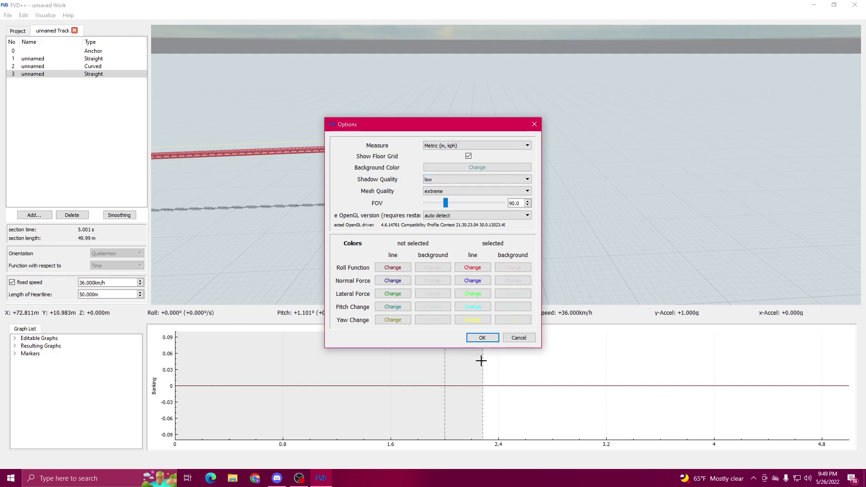
left_click(482, 338)
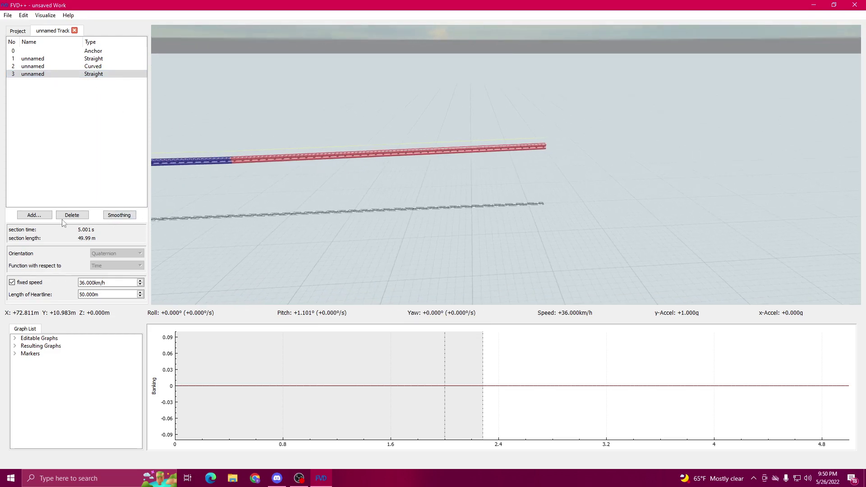
Step: Set the fixed speed of the last straight section to 70 km/h
left_click(34, 215)
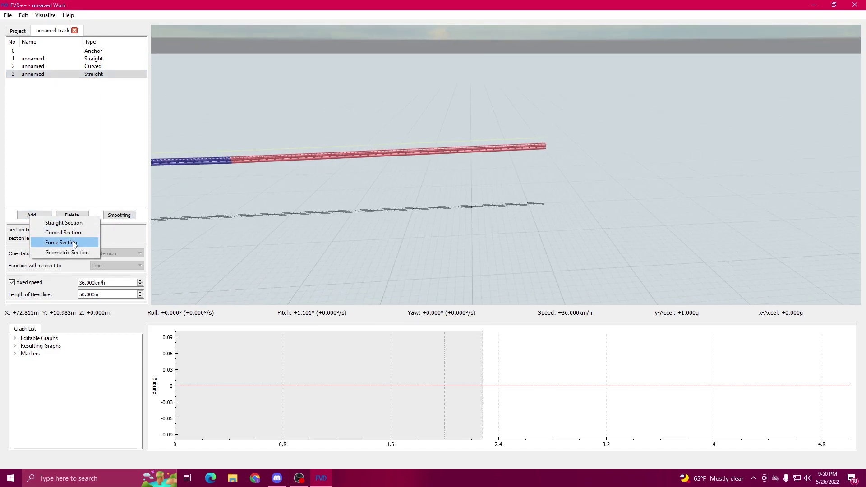
left_click(106, 284)
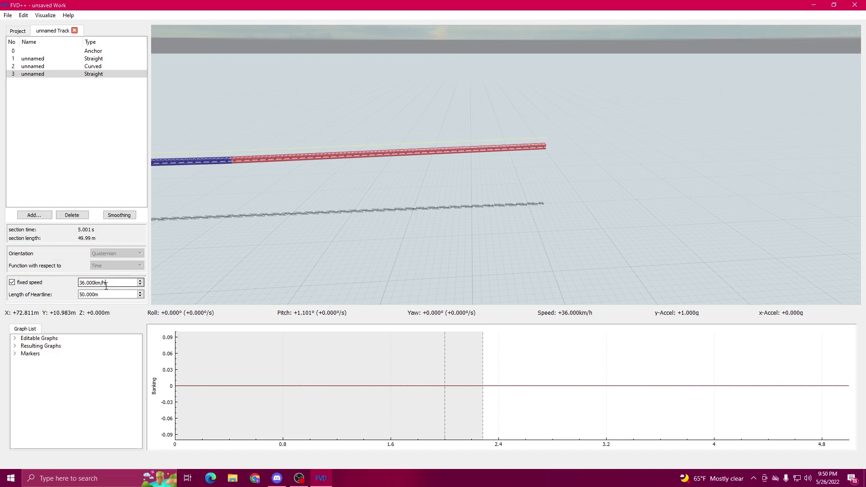
scroll(101, 283, "up", 20)
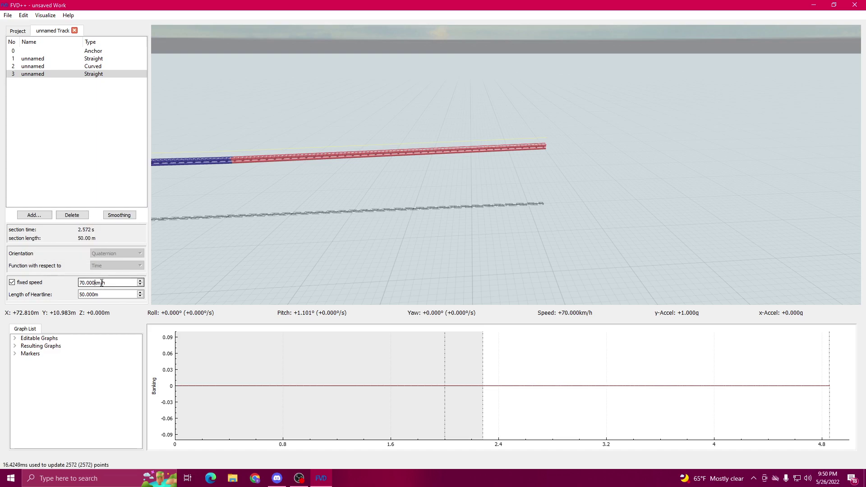
scroll(102, 283, "down", 8)
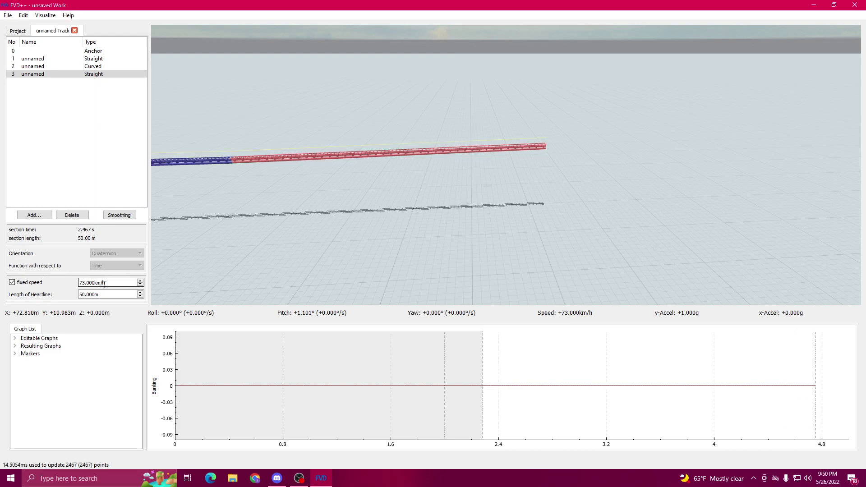
scroll(105, 284, "down", 1)
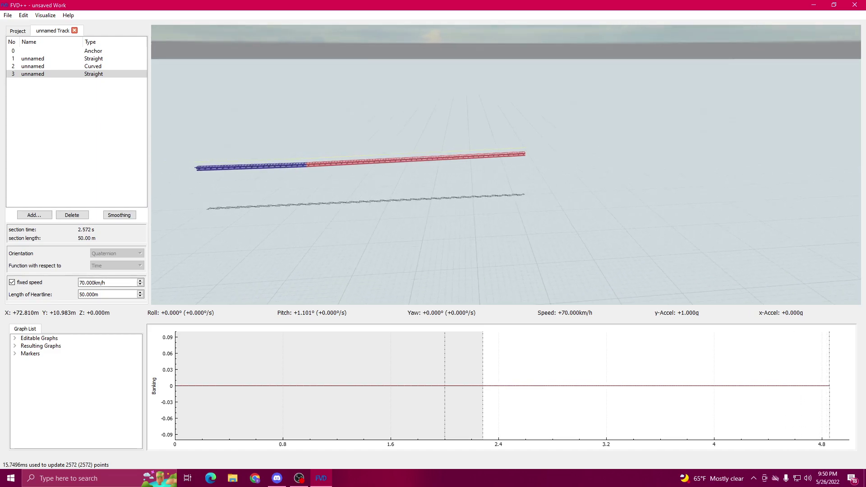
left_click_drag(342, 184, 334, 186)
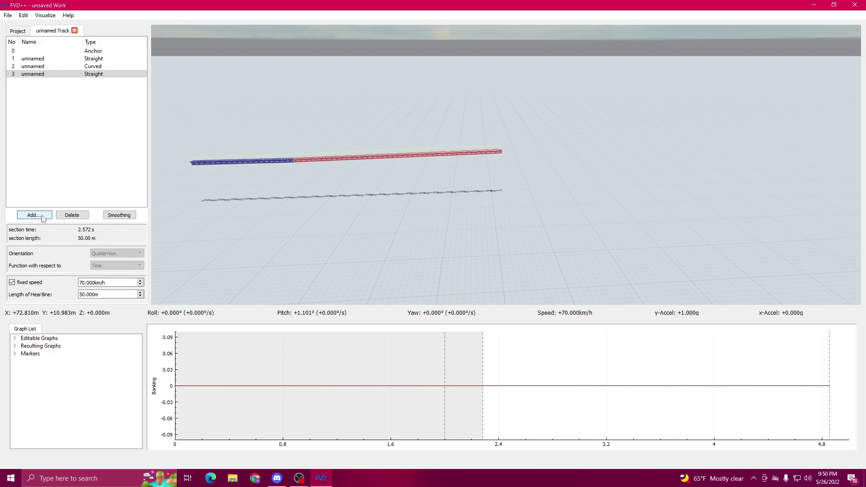
Step: Add a force section after the last straight section and raise its normal force transition to 1.6 g
left_click(39, 217)
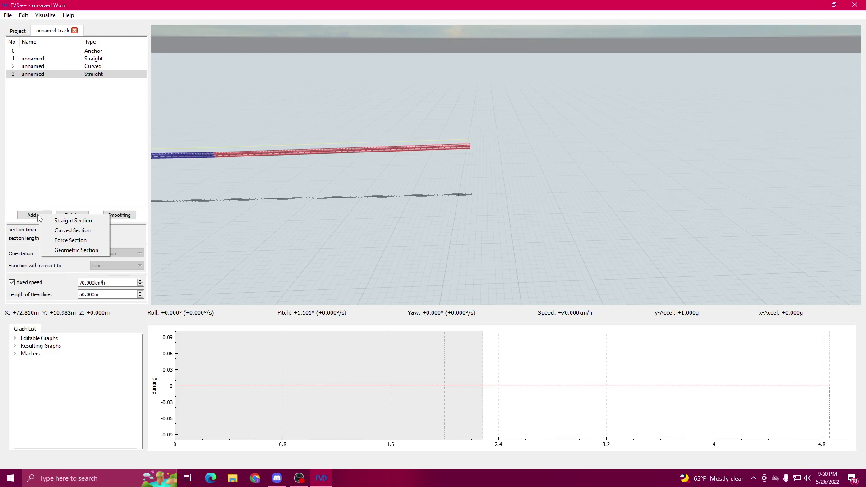
left_click(70, 240)
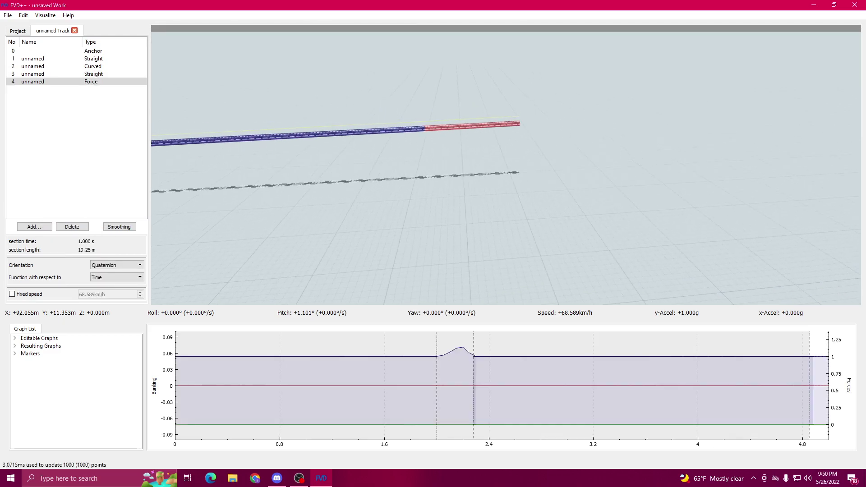
left_click_drag(751, 376, 314, 385)
left_click(447, 425)
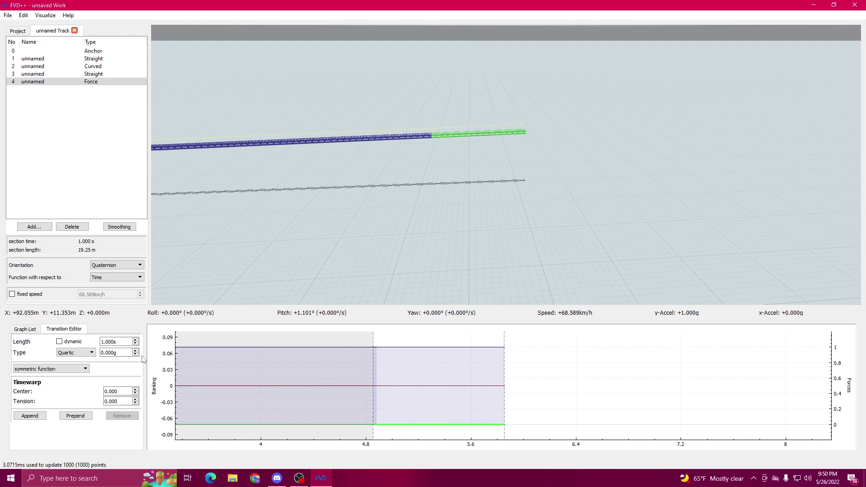
left_click(438, 347)
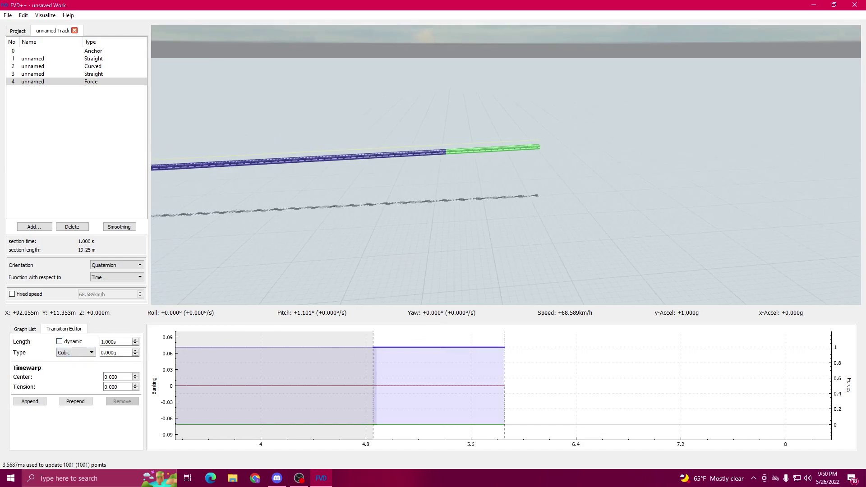
scroll(119, 353, "up", 16)
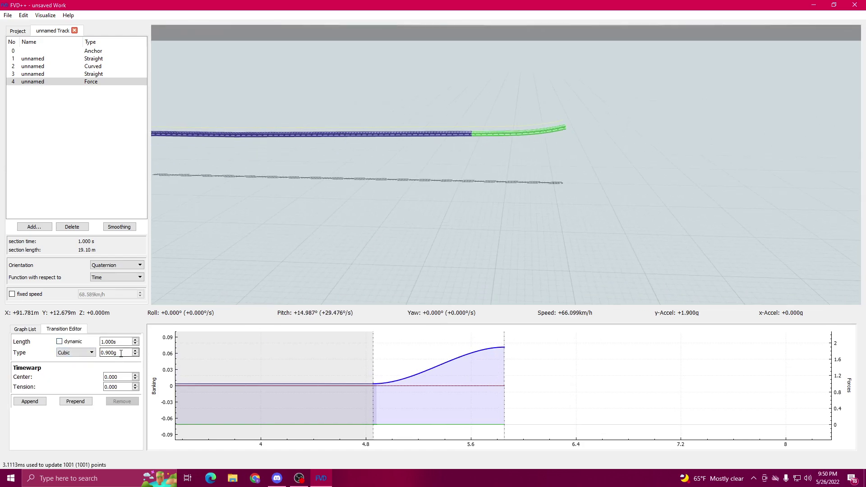
Step: Increase the force section's normal force transition to 2 g
left_click(447, 424)
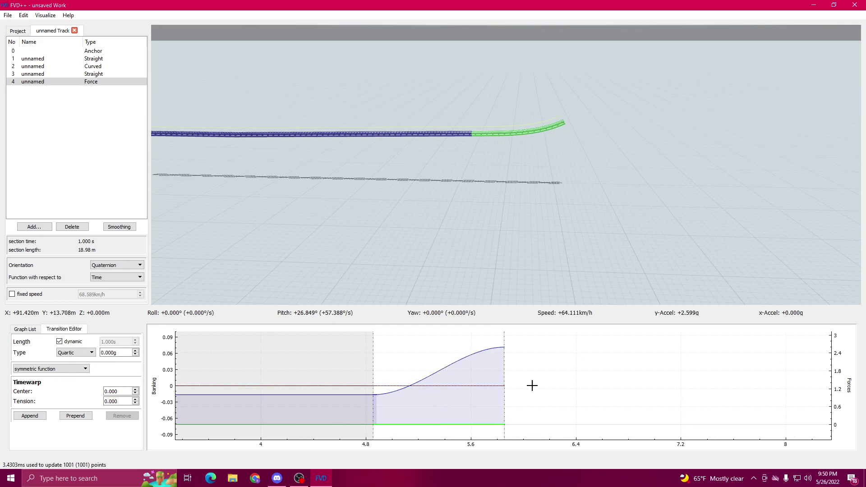
left_click_drag(533, 386, 400, 372)
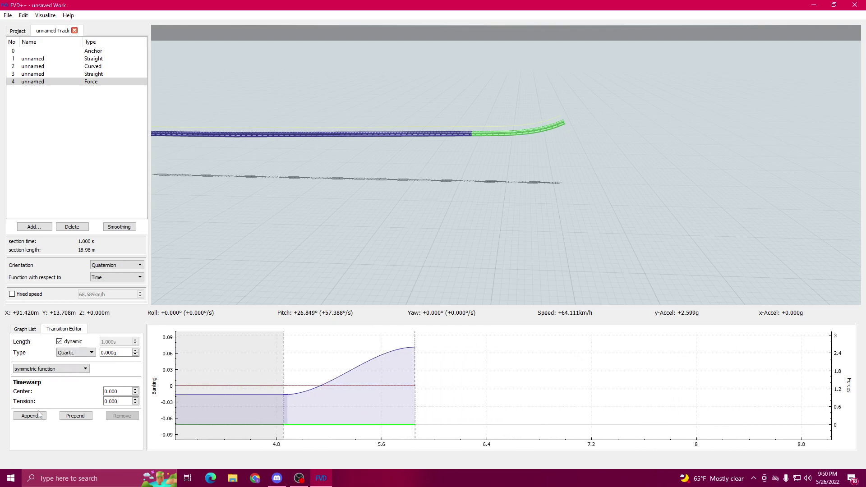
left_click(329, 384)
left_click(402, 346)
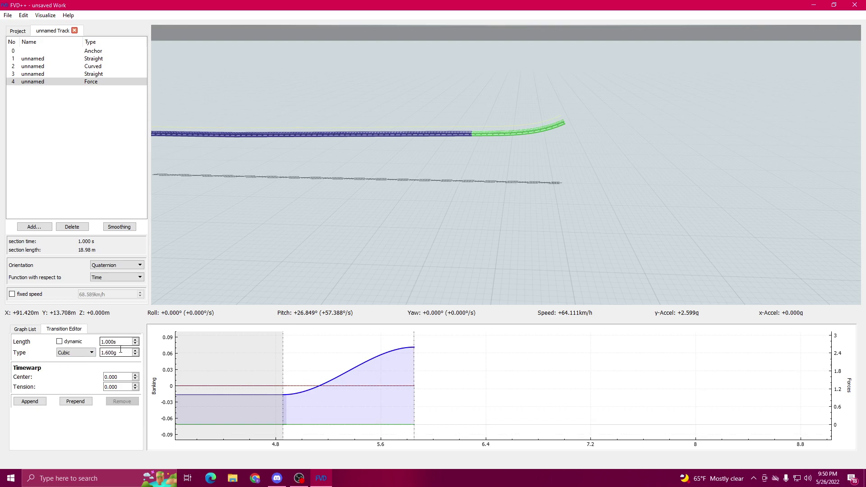
scroll(119, 351, "up", 4)
scroll(119, 351, "up", 1)
scroll(119, 352, "down", 1)
left_click_drag(251, 281, 490, 223)
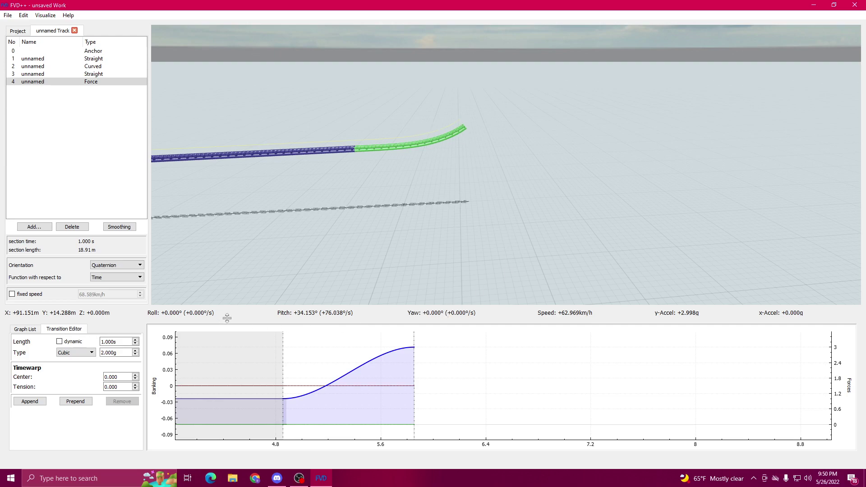
left_click_drag(712, 301, 523, 152)
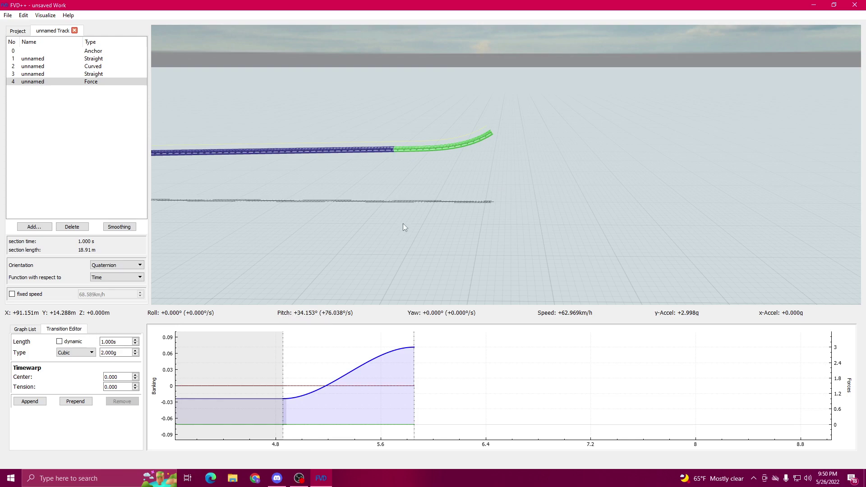
left_click_drag(403, 227, 406, 229)
scroll(114, 356, "down", 1)
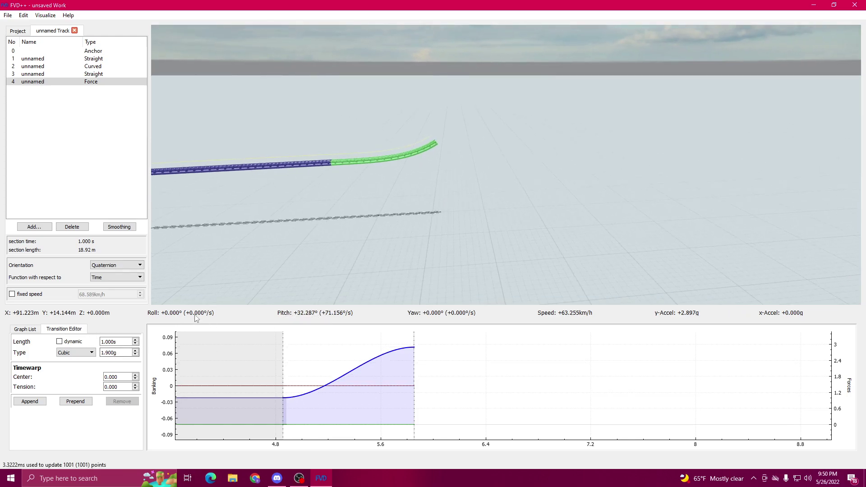
scroll(120, 355, "up", 1)
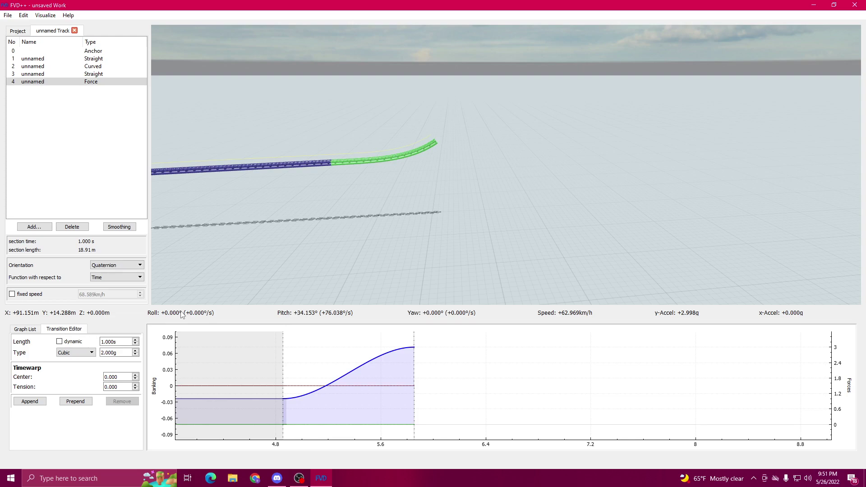
Step: Examine the upward curve of the force section up close and from several viewpoints
key("w")
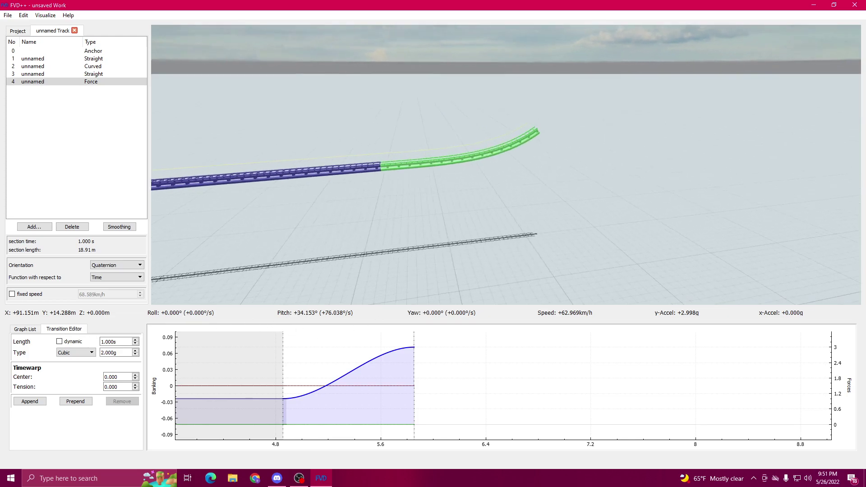
left_click_drag(536, 226, 475, 261)
key("p")
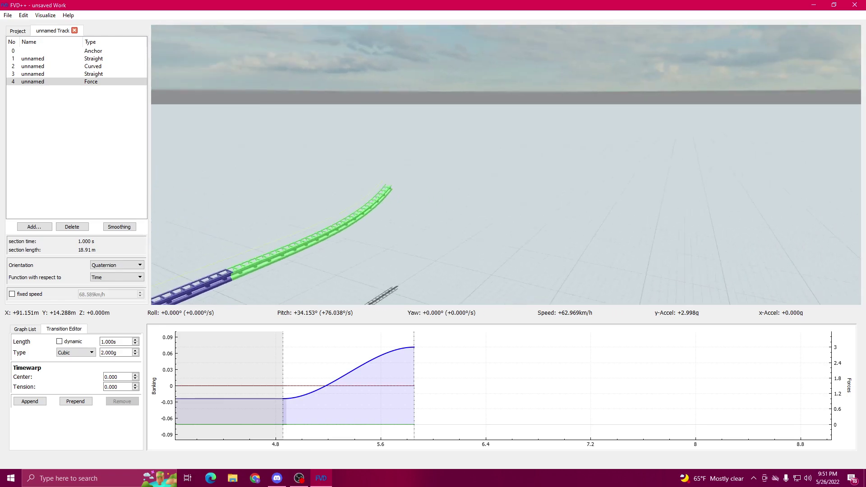
key("w")
left_click_drag(487, 189, 434, 202)
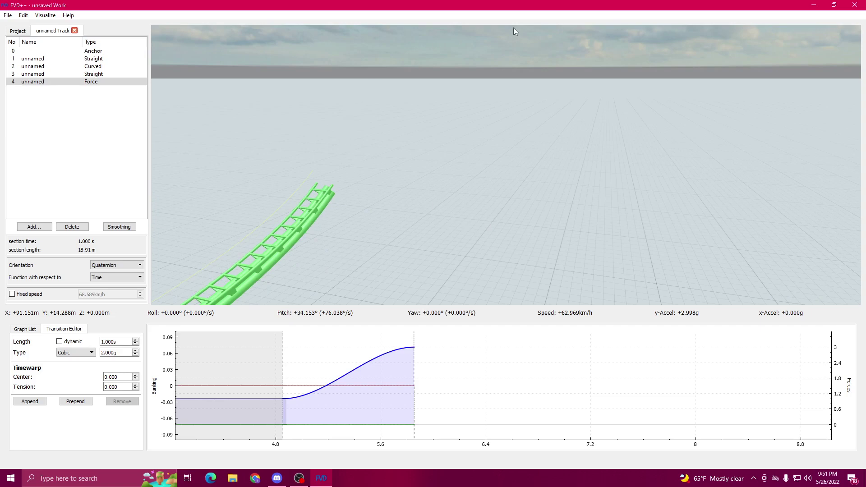
key("a")
left_click_drag(531, 202, 560, 131)
left_click_drag(403, 223, 423, 176)
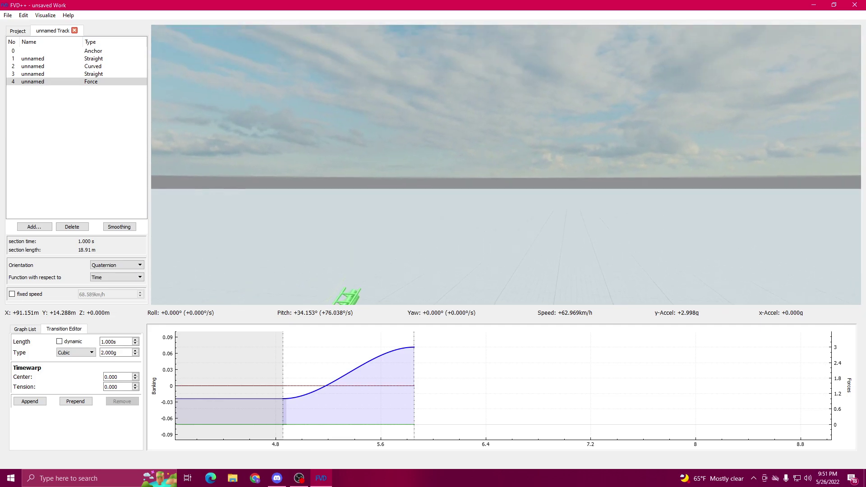
key("s")
left_click_drag(527, 159, 519, 282)
key("s")
key("d")
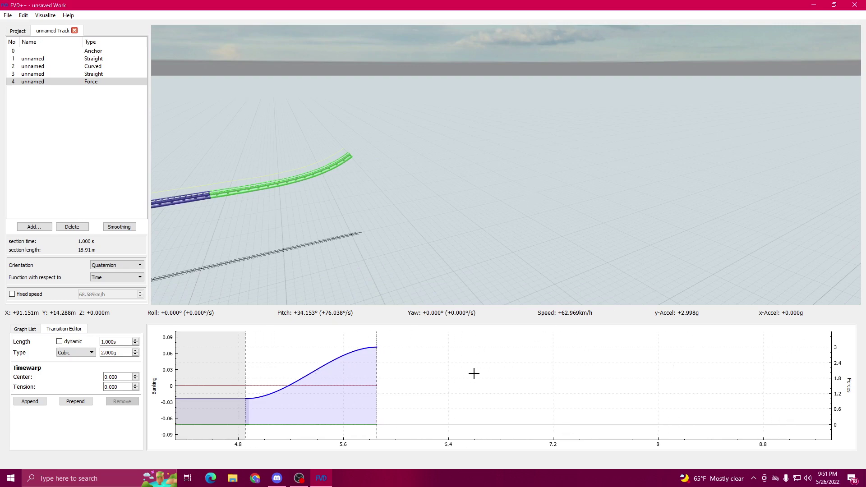
Step: Append a second transition of 1 s to both the normal force and the banking functions of the force section
scroll(473, 373, "down", 2)
left_click(33, 400)
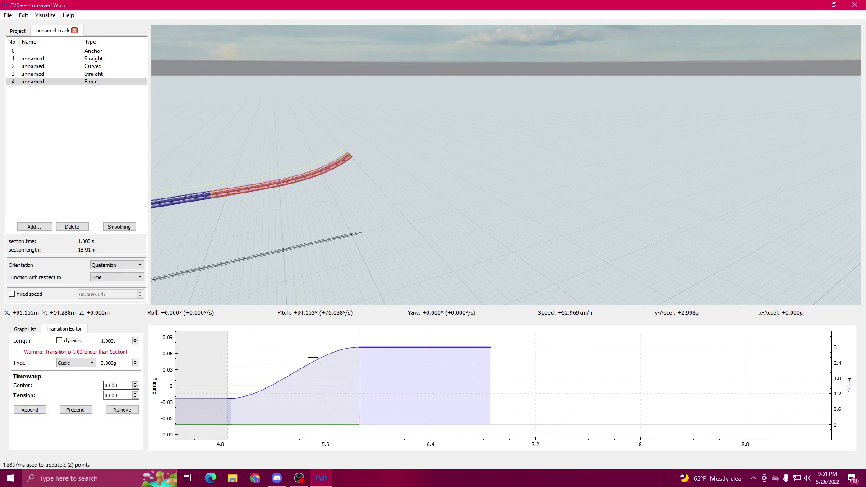
left_click(327, 387)
left_click(319, 391)
left_click(327, 386)
left_click(30, 415)
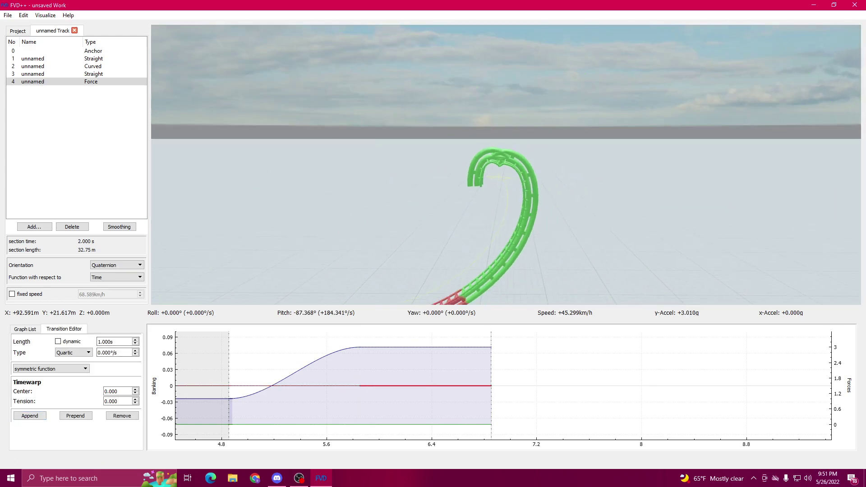
key("s")
left_click_drag(438, 169, 451, 195)
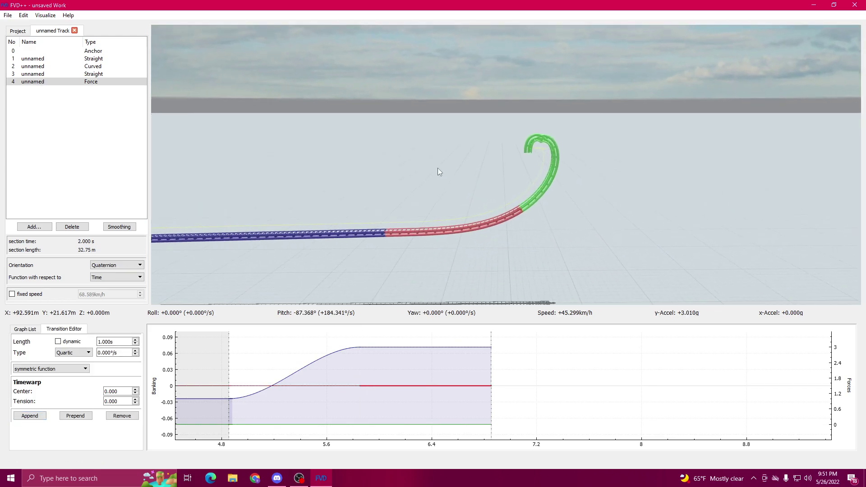
Step: Lower the force section's second normal force transition to -3.6 g
left_click(384, 359)
left_click(118, 355)
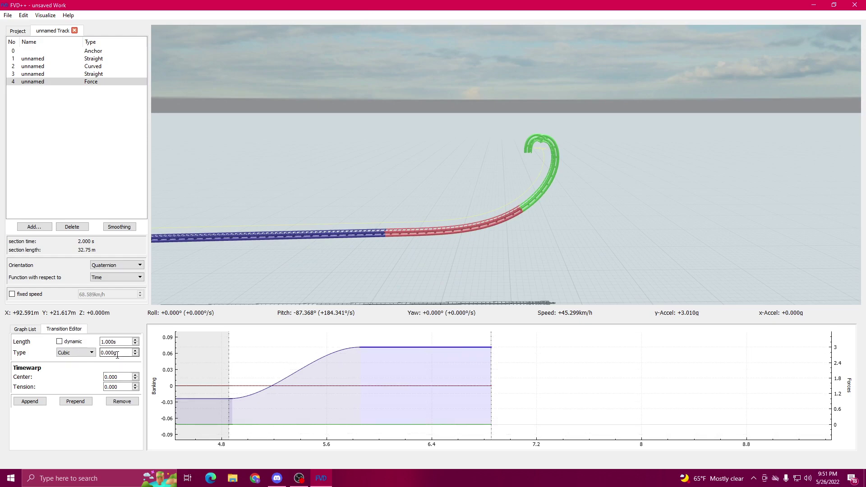
scroll(118, 355, "down", 20)
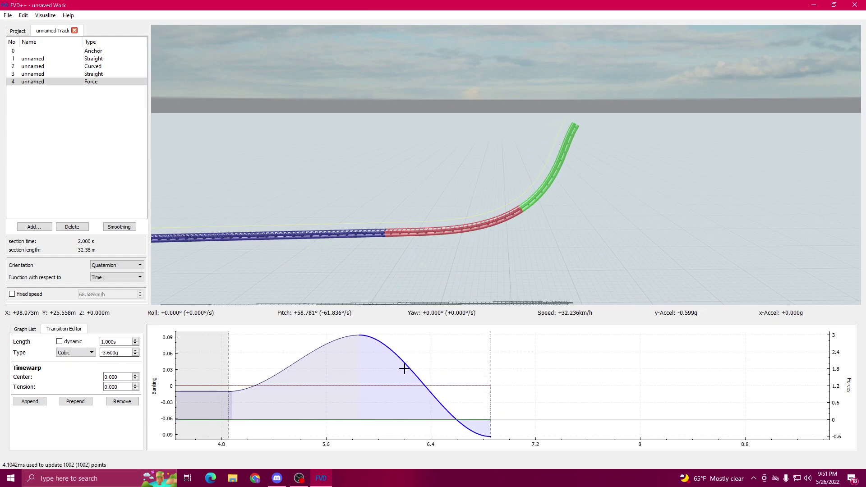
left_click_drag(561, 258, 589, 194)
key("d")
key("w")
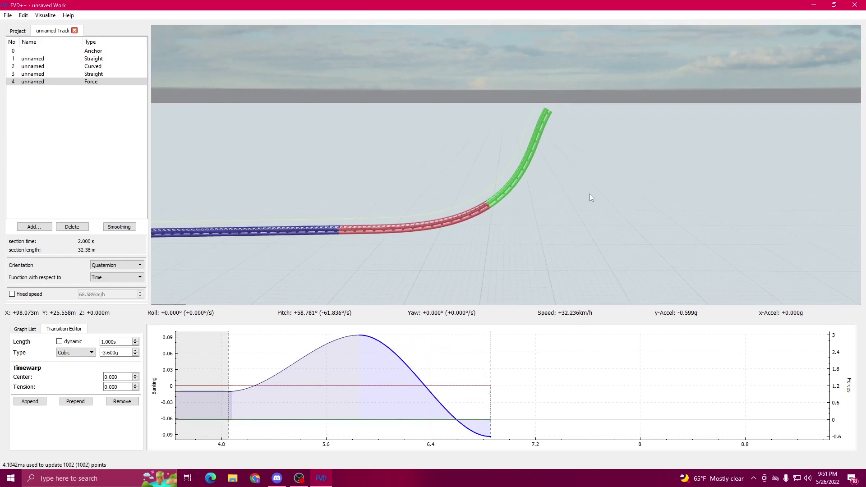
Step: Reduce the force section's first normal force transition to 1.5 g
left_click(335, 338)
scroll(115, 350, "down", 9)
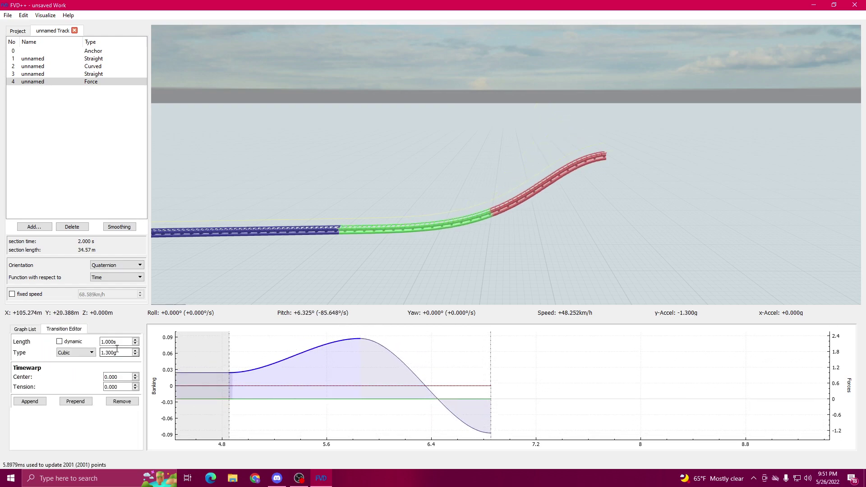
scroll(117, 351, "up", 4)
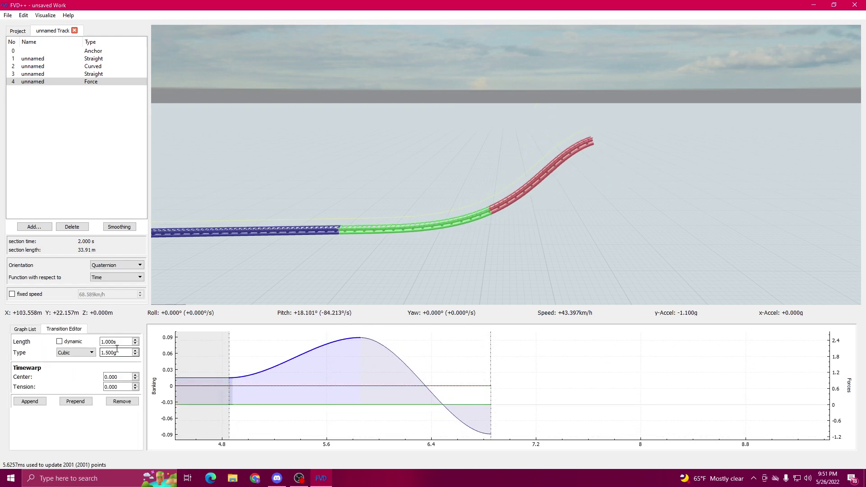
Step: Try several strengths for the second normal force transition and settle on -1.9 g
left_click(400, 351)
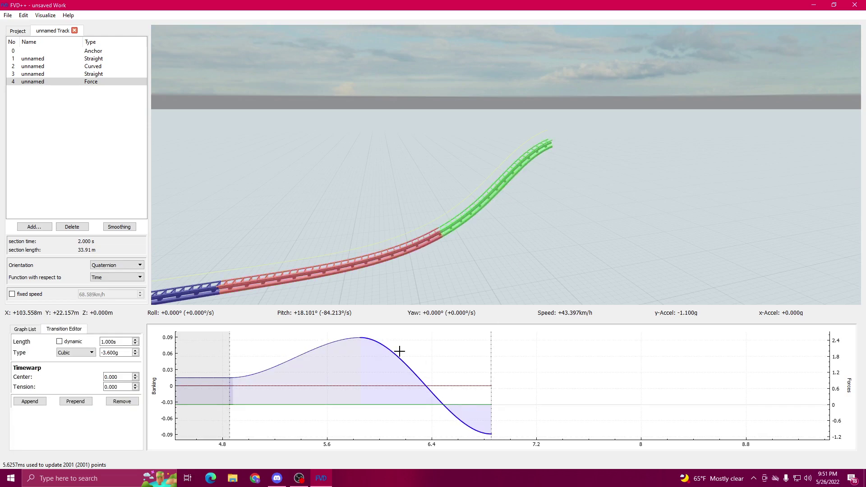
scroll(116, 353, "up", 20)
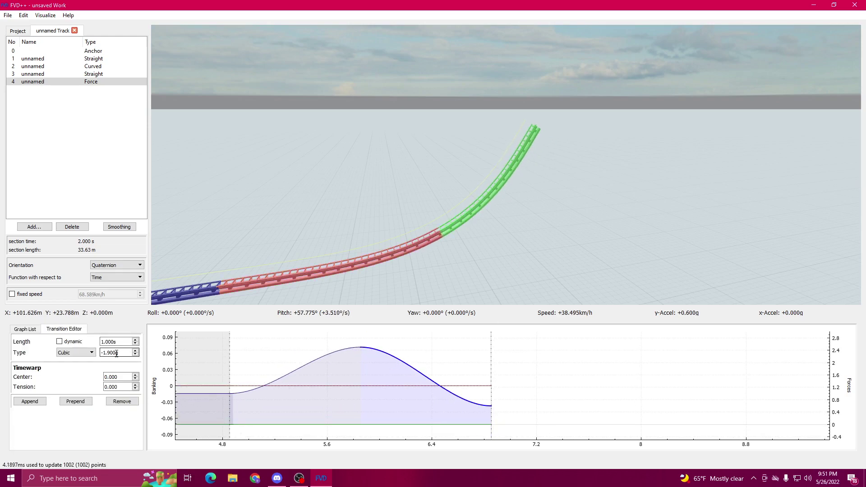
scroll(117, 353, "up", 13)
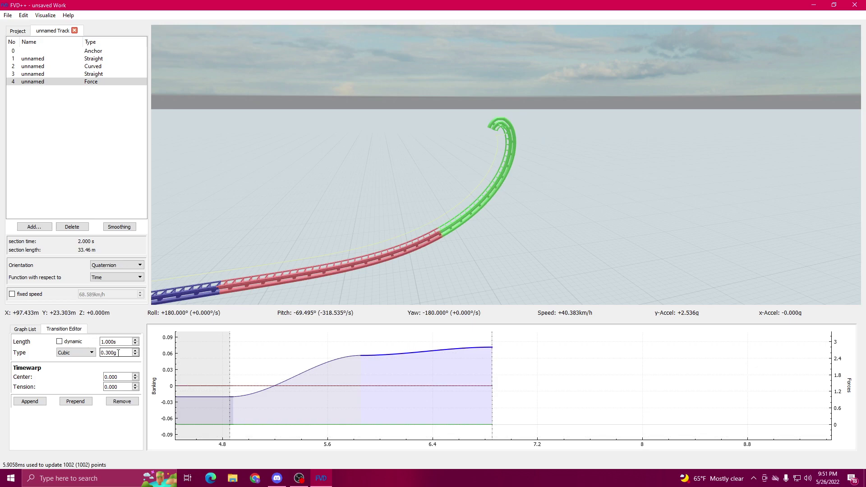
scroll(116, 352, "down", 15)
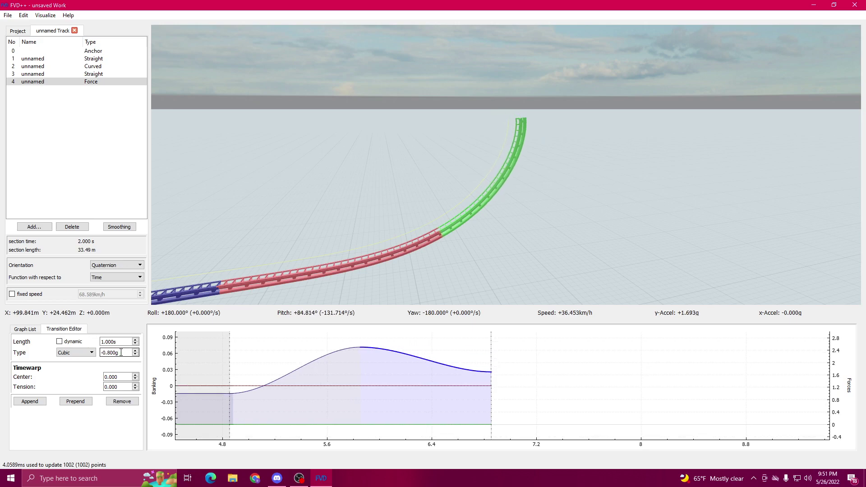
Step: Lengthen the second banking transition to 2 s and append a third normal force transition of 1 s to match
left_click(465, 384)
left_click(465, 385)
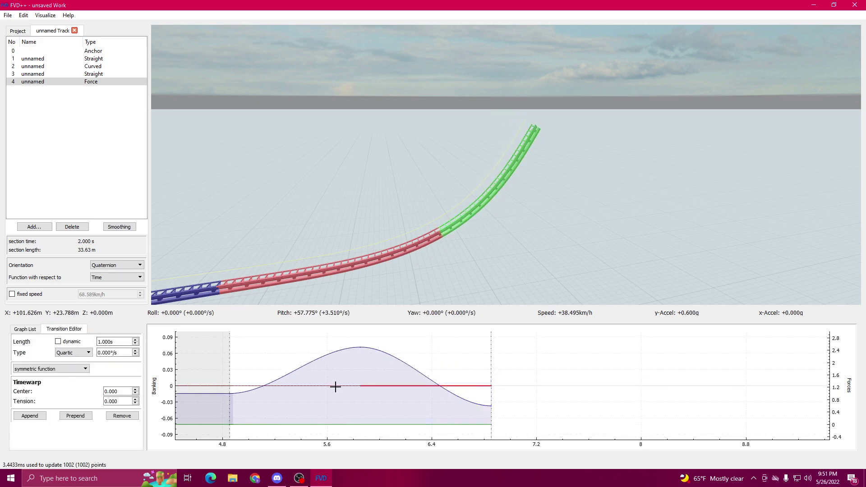
scroll(118, 343, "up", 9)
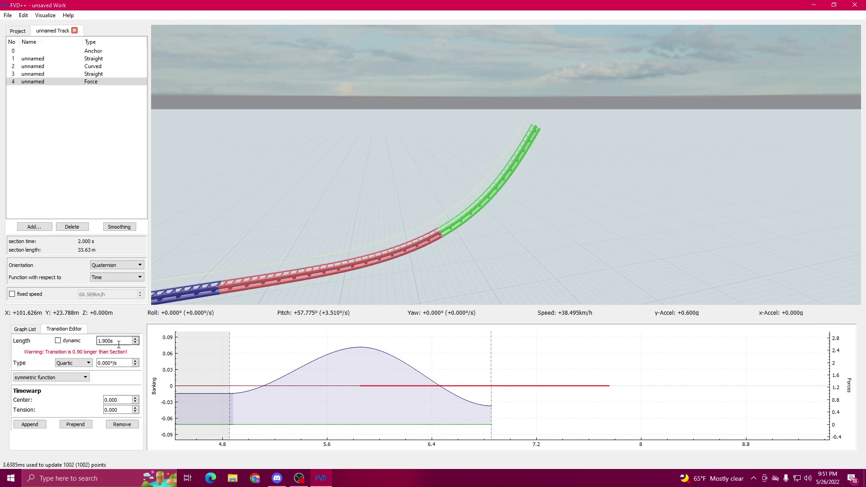
left_click(414, 362)
left_click(406, 364)
left_click(42, 402)
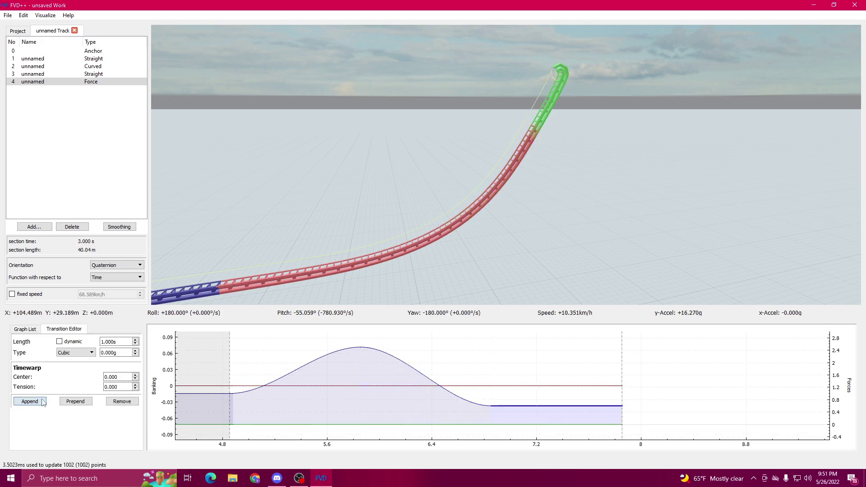
Step: Set the second banking transition to -140°/s and check how the end of the track twists over
left_click(493, 382)
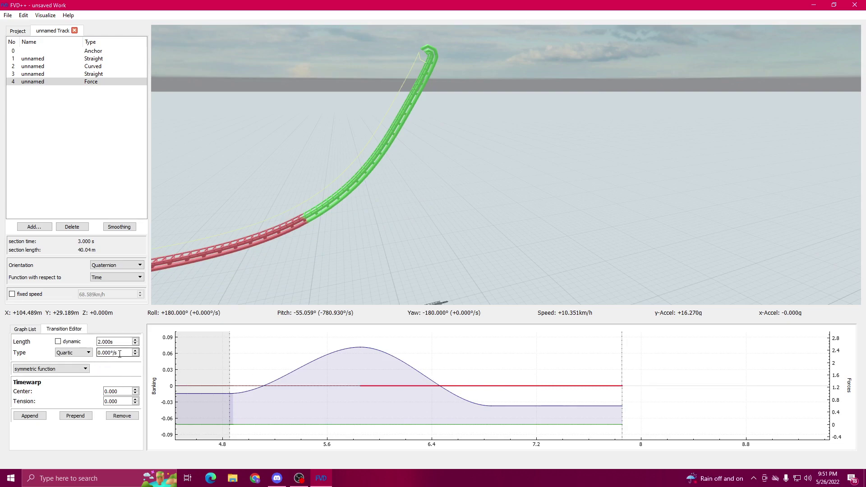
scroll(120, 354, "down", 20)
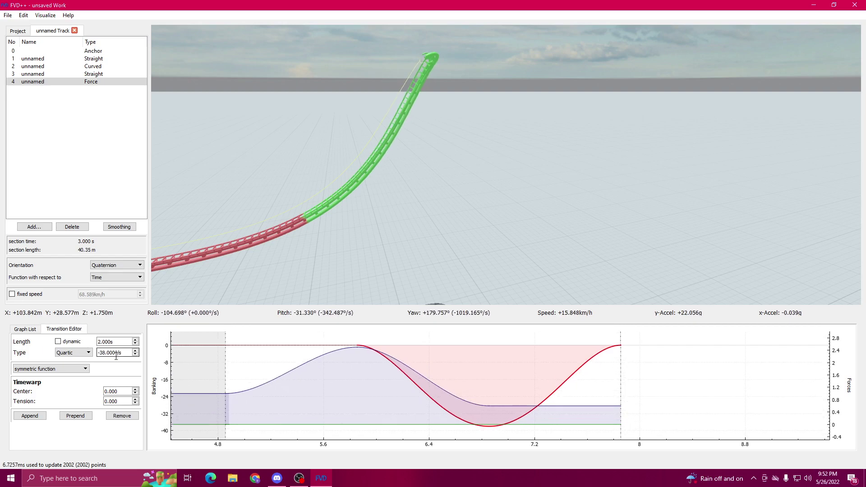
scroll(119, 353, "down", 20)
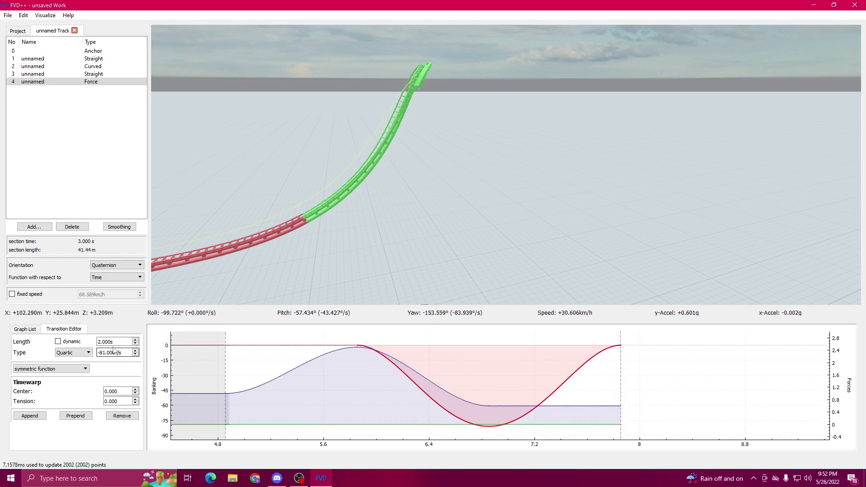
scroll(113, 356, "down", 15)
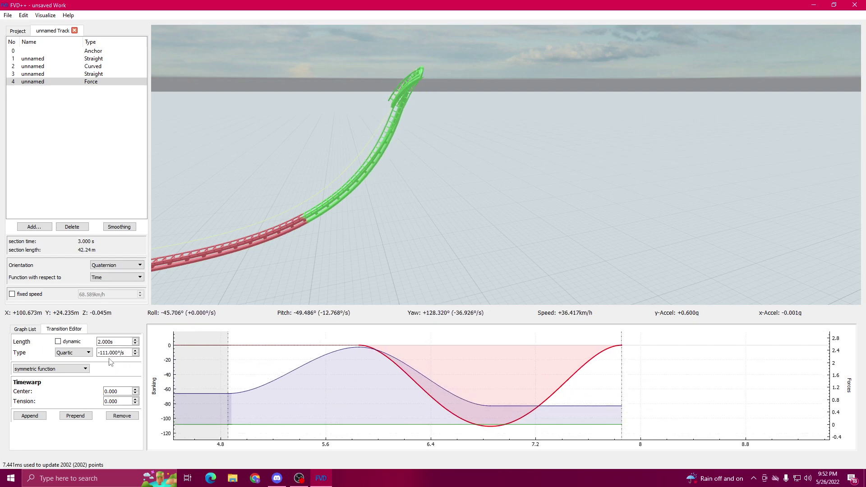
scroll(112, 352, "down", 20)
left_click_drag(363, 215, 378, 182)
key("w")
key("s")
key("d")
left_click_drag(378, 275, 429, 400)
key("s")
key("w")
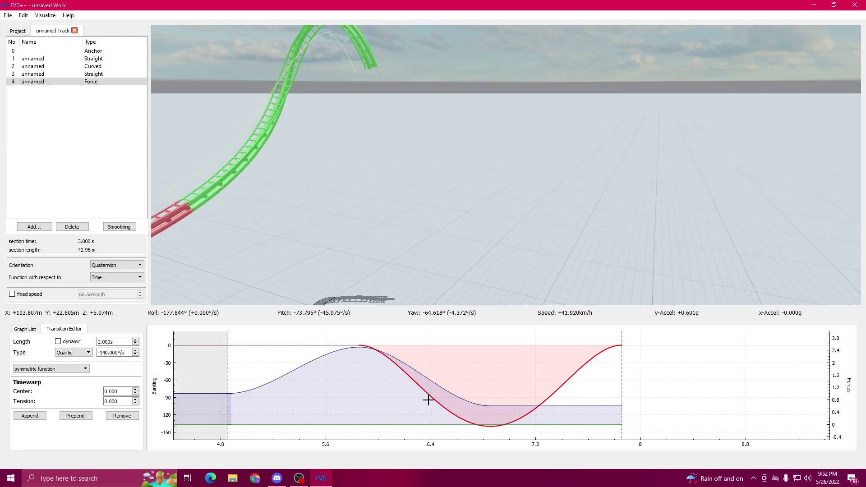
Step: Lower the first normal force transition to 1.1 g and view the curve along the track
left_click(359, 350)
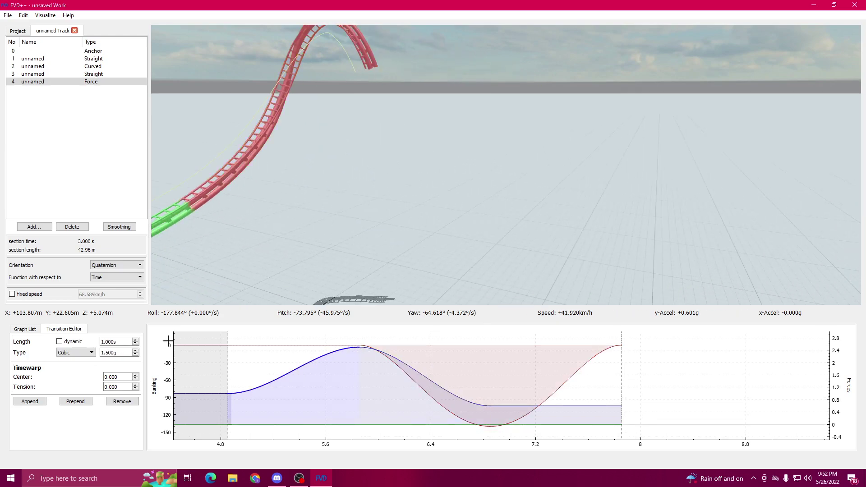
scroll(123, 354, "down", 4)
key("a")
key("w")
left_click_drag(254, 251, 300, 223)
key("s")
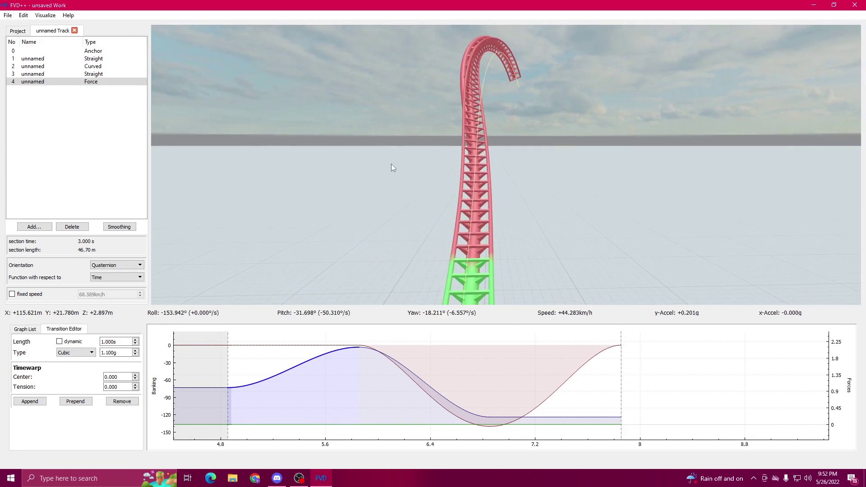
Step: Soften the second banking transition to -130°/s
left_click(418, 389)
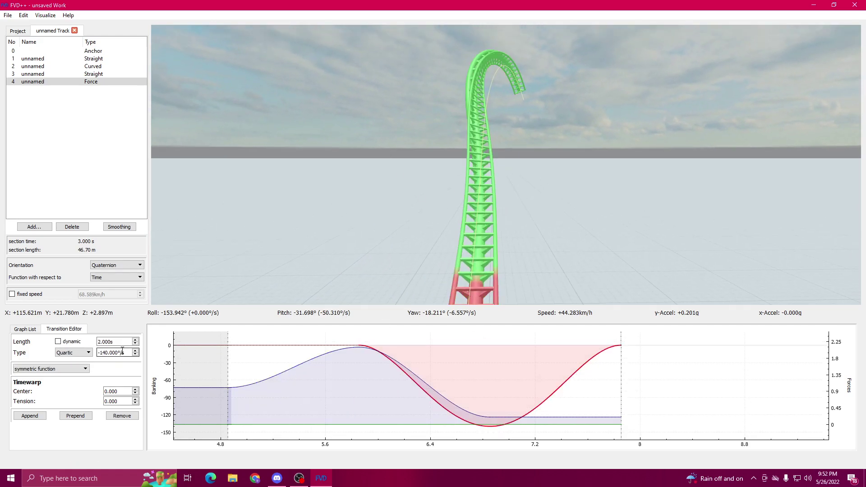
scroll(123, 350, "up", 14)
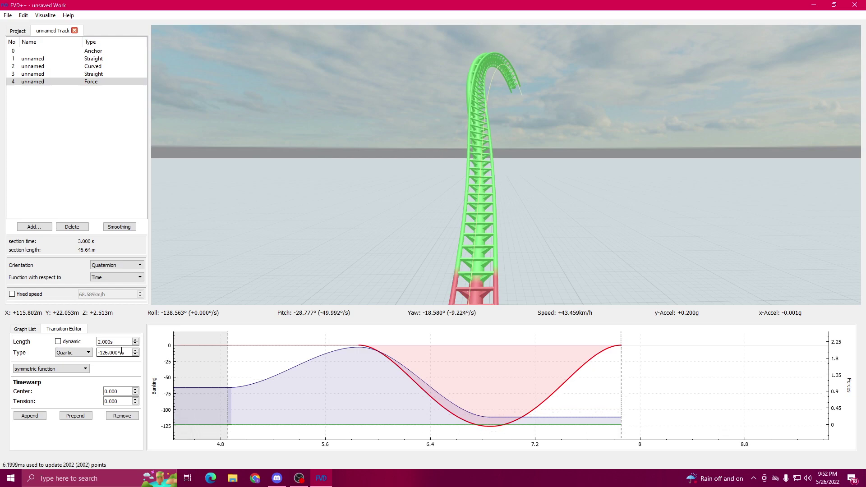
scroll(122, 350, "down", 4)
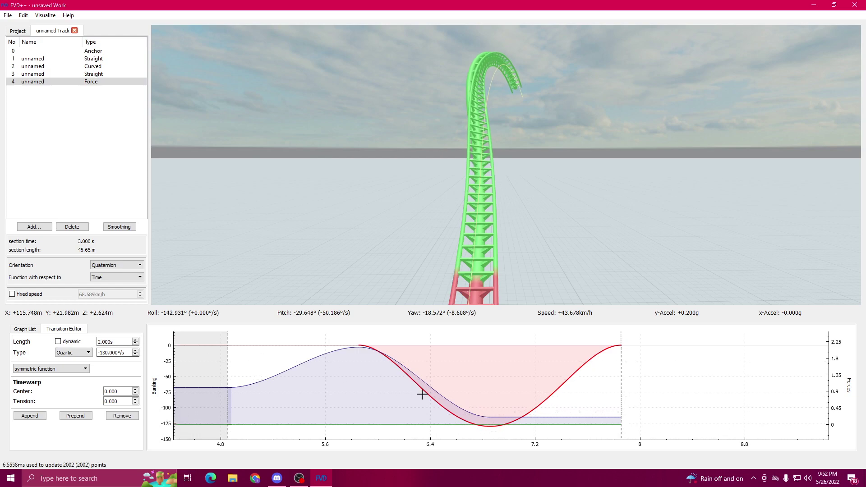
Step: Fine-tune the second normal force transition to -2 g while checking the shape of the twisted crest
left_click(416, 379)
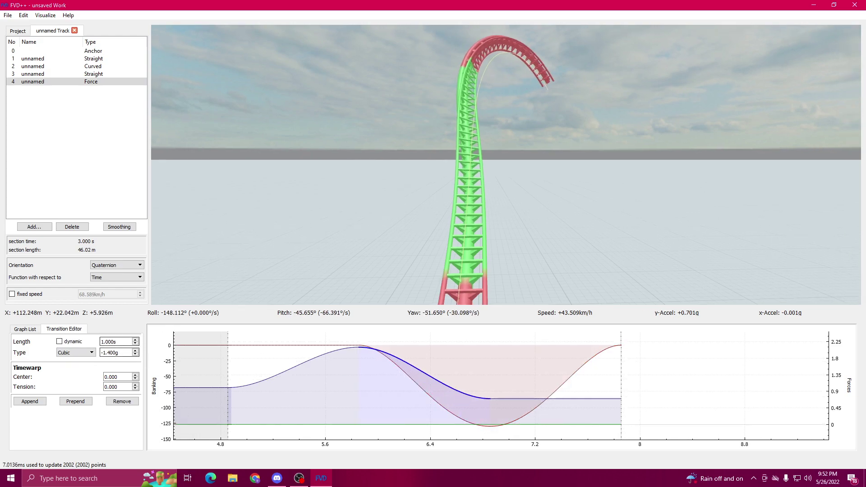
key("w")
left_click_drag(505, 164, 541, 217)
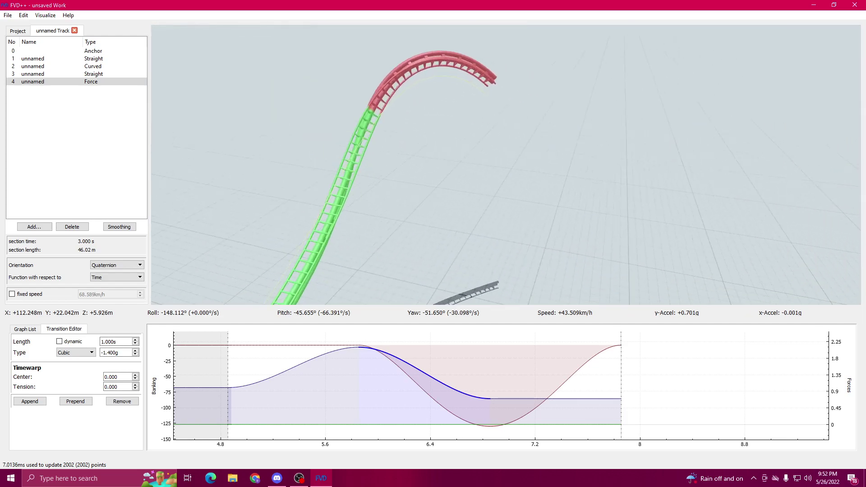
key("a")
left_click_drag(316, 280, 339, 269)
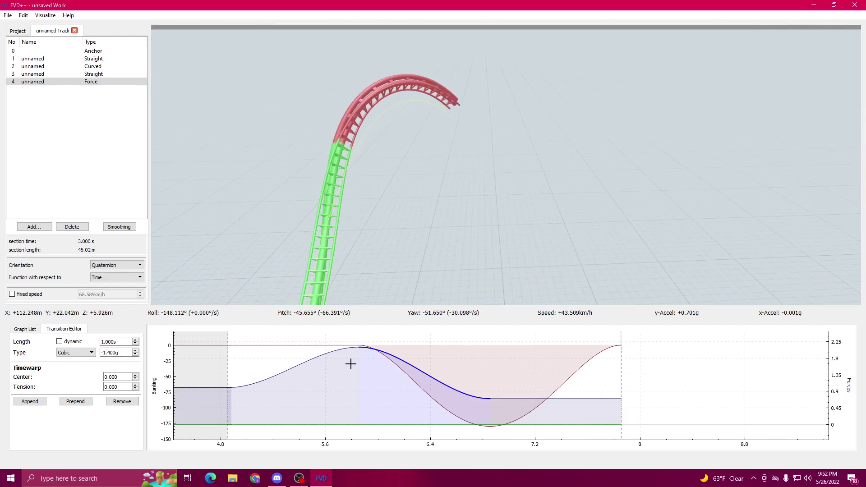
scroll(121, 354, "down", 4)
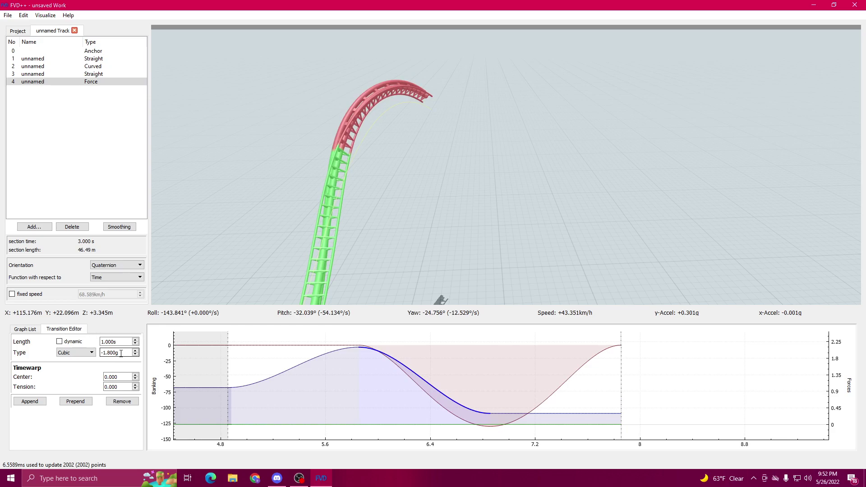
scroll(121, 355, "down", 2)
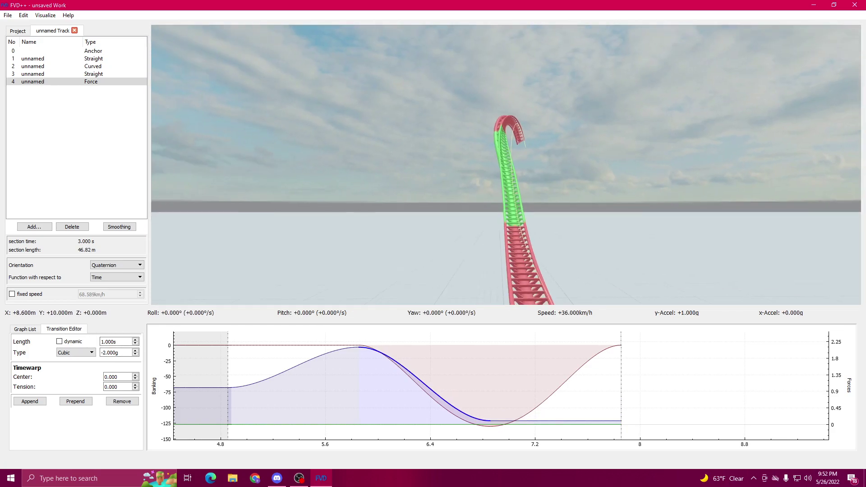
Step: Examine the track from its start up to the banked crest of the force section from several viewpoints
left_click_drag(582, 158, 512, 170)
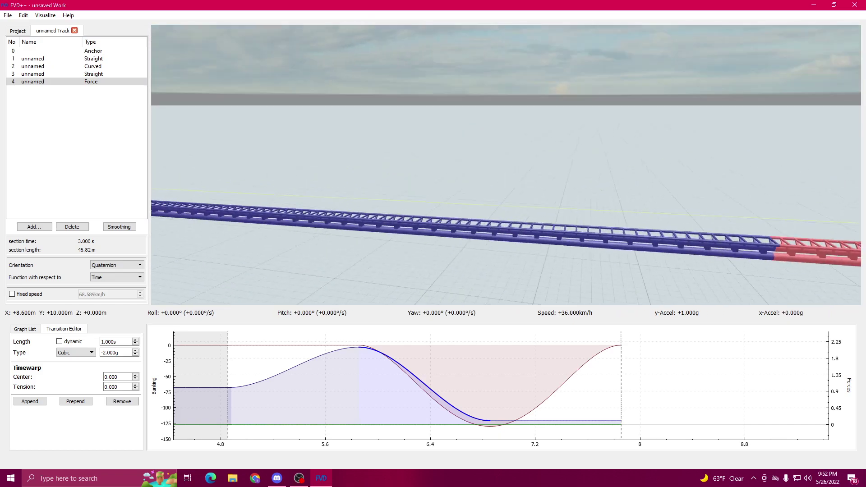
key("a")
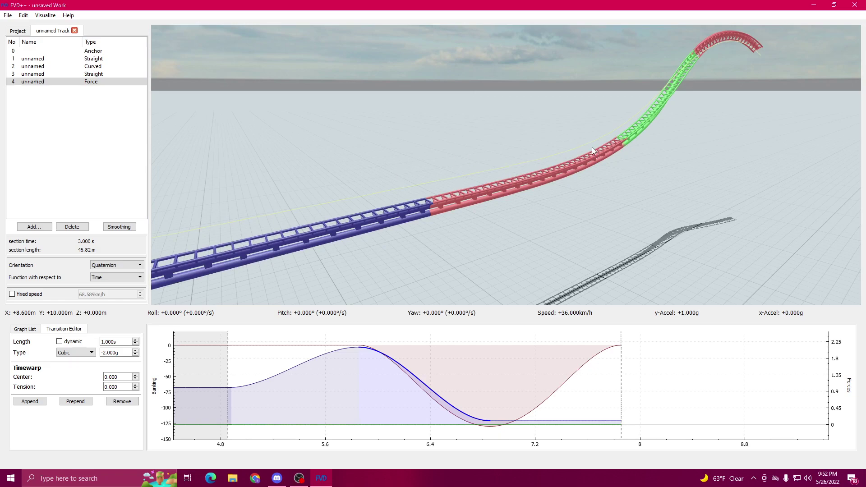
left_click_drag(521, 158, 512, 124)
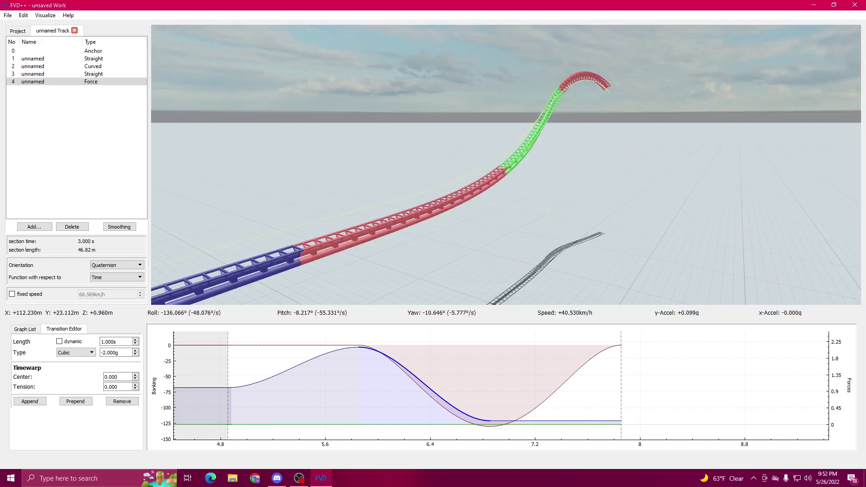
key("w")
left_click_drag(505, 165, 564, 165)
key("s")
Step: Append a third banking transition and a fourth normal force transition, each 1 s long, to continue the track down from the crest
left_click(571, 367)
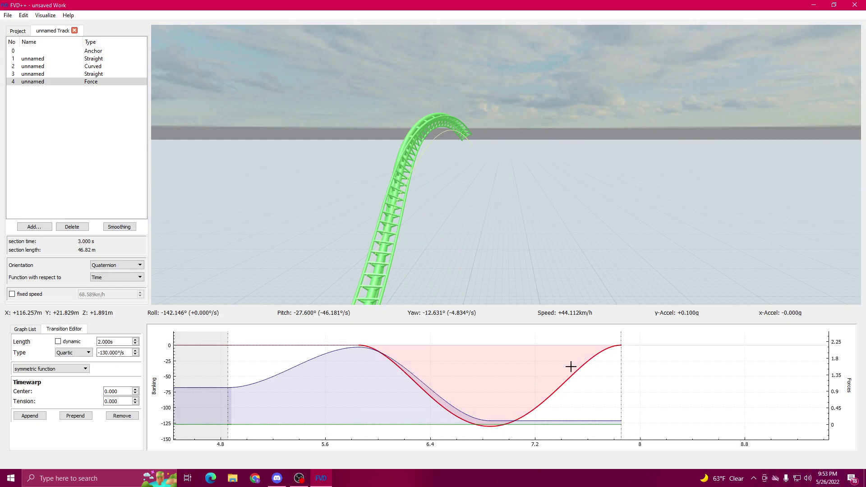
left_click(21, 418)
left_click(532, 421)
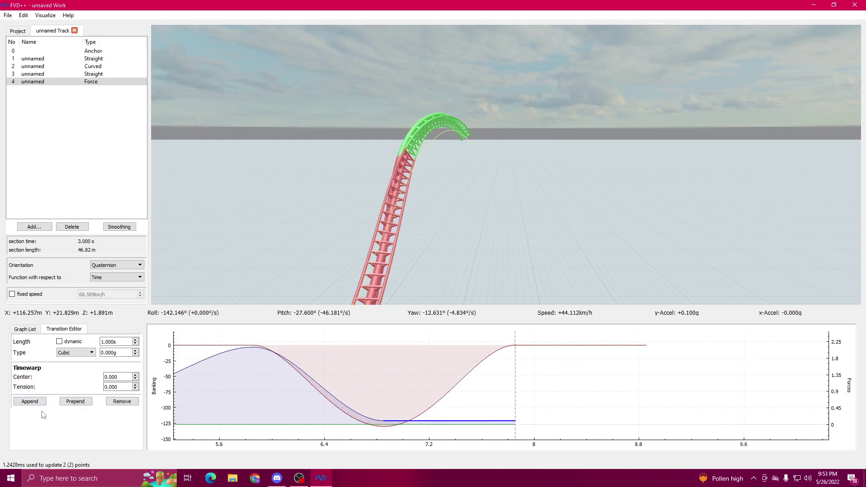
key("w")
left_click_drag(460, 240, 511, 226)
key("s")
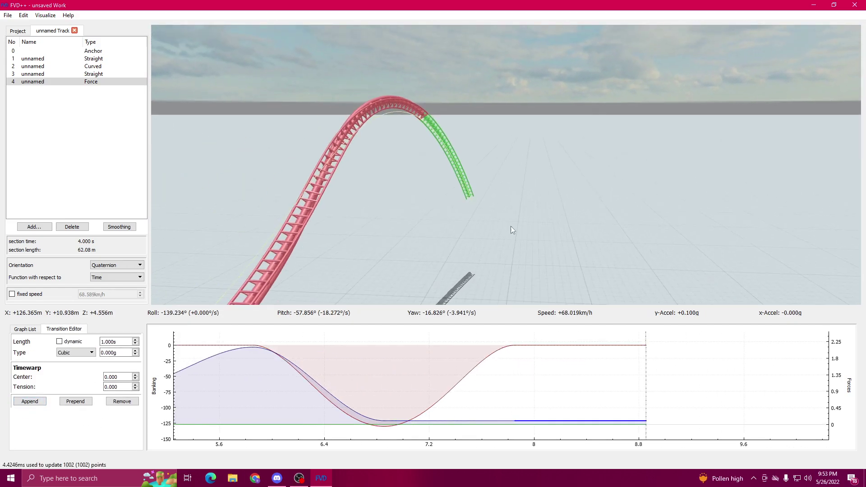
Step: Lengthen the third banking transition to 1.5 s and append a fifth normal force transition of 1 s
left_click(544, 346)
scroll(126, 341, "up", 9)
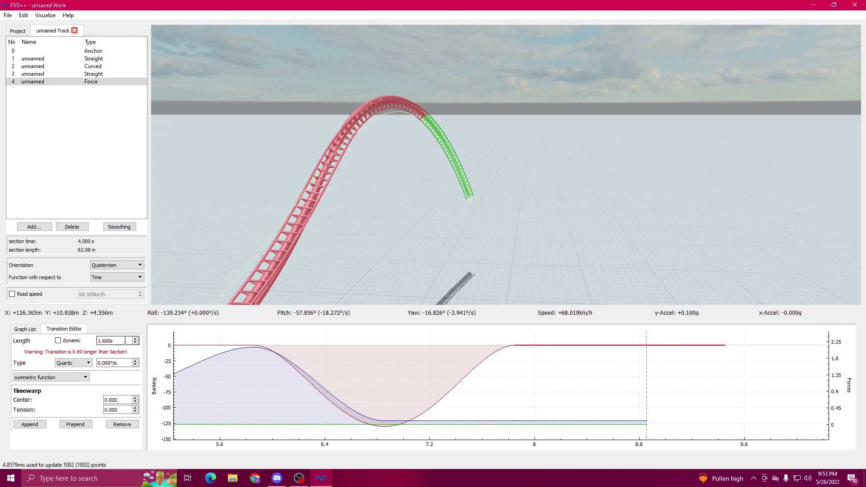
scroll(125, 341, "down", 1)
left_click_drag(584, 392, 506, 408)
left_click(511, 421)
left_click(31, 402)
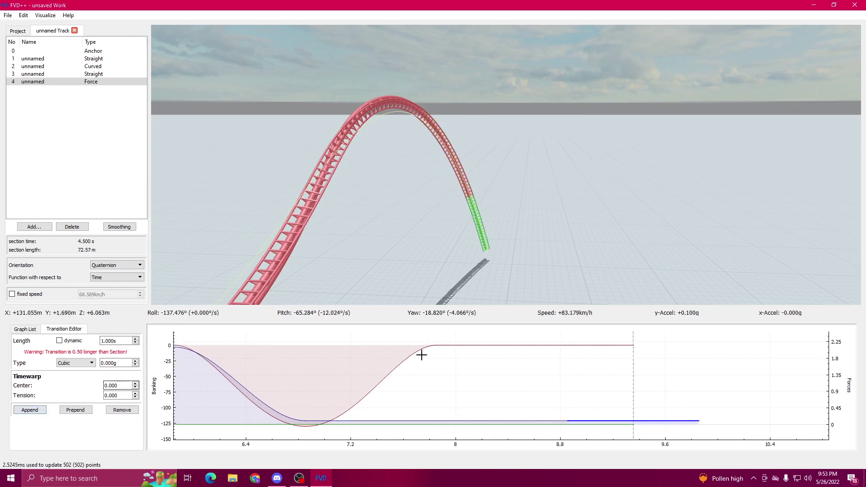
Step: Set the third banking transition, 1.5 s long, to 70°/s so the track rolls back on the way down
left_click(535, 345)
scroll(119, 351, "up", 17)
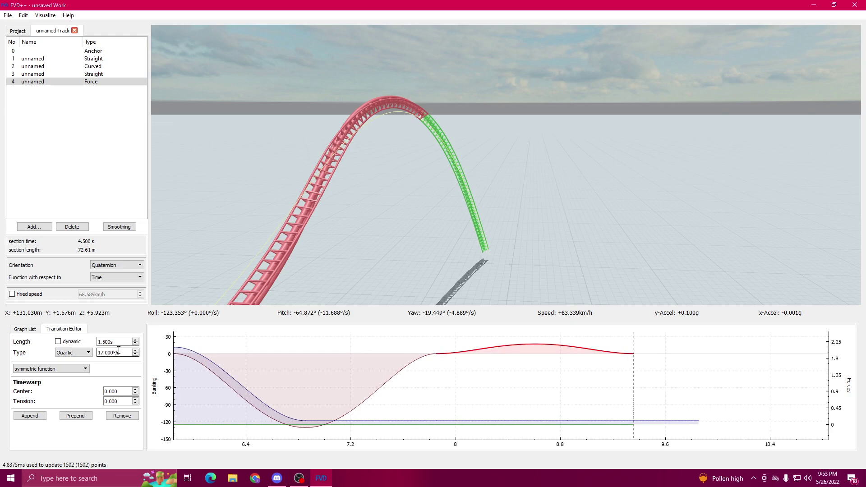
scroll(118, 352, "up", 20)
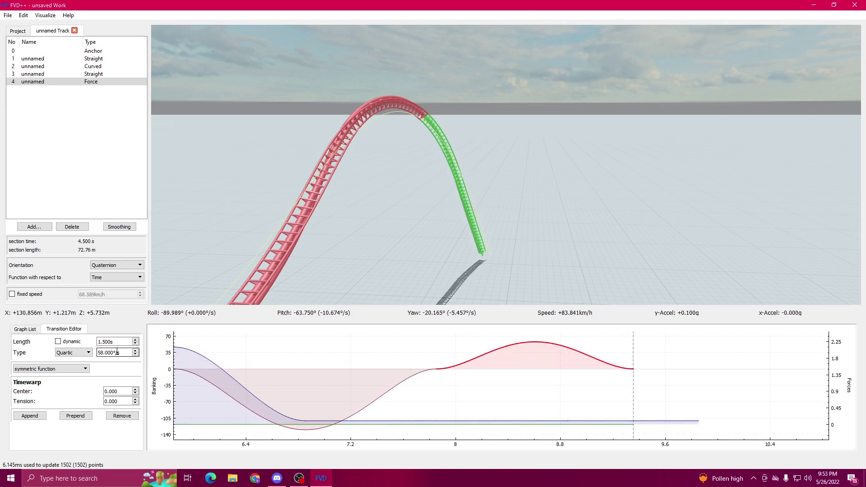
scroll(118, 352, "up", 12)
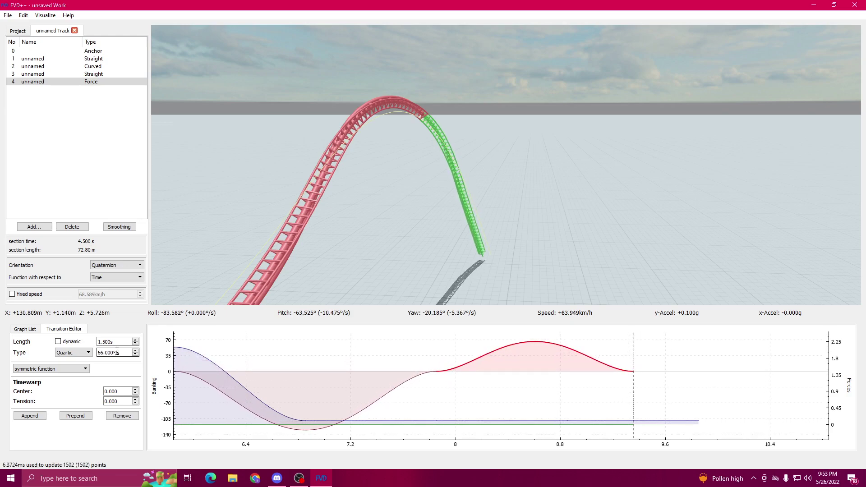
Step: Set the fourth normal force transition, running alongside the third banking transition, to 2.5 g
left_click(558, 422)
scroll(115, 354, "up", 20)
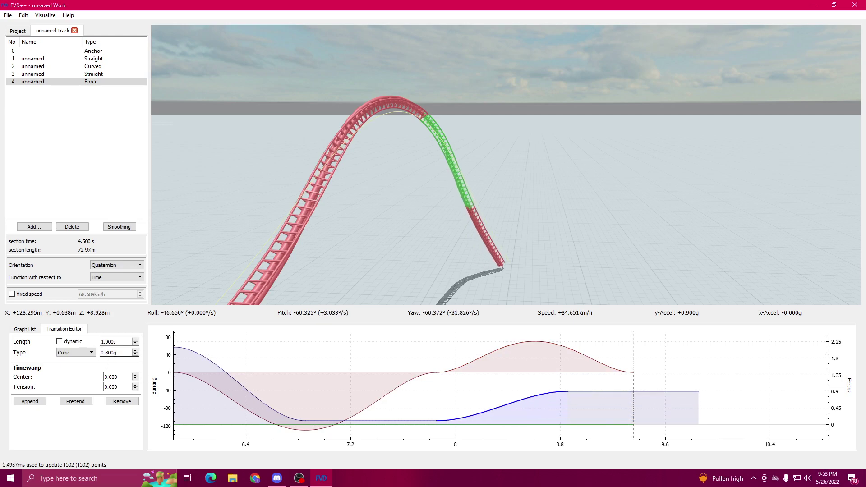
scroll(116, 354, "down", 6)
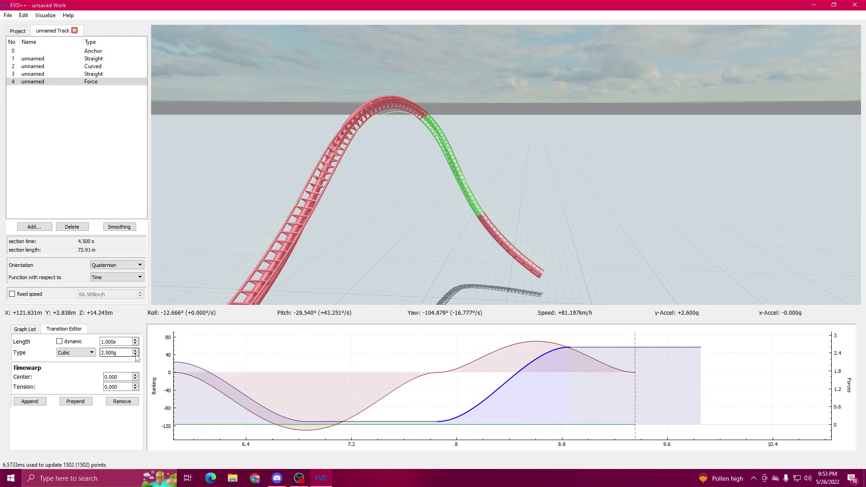
Step: Append a sixth normal force transition and a fourth banking transition, each 1 s long, to extend the track
left_click_drag(602, 360, 581, 359)
left_click(587, 347)
left_click(30, 410)
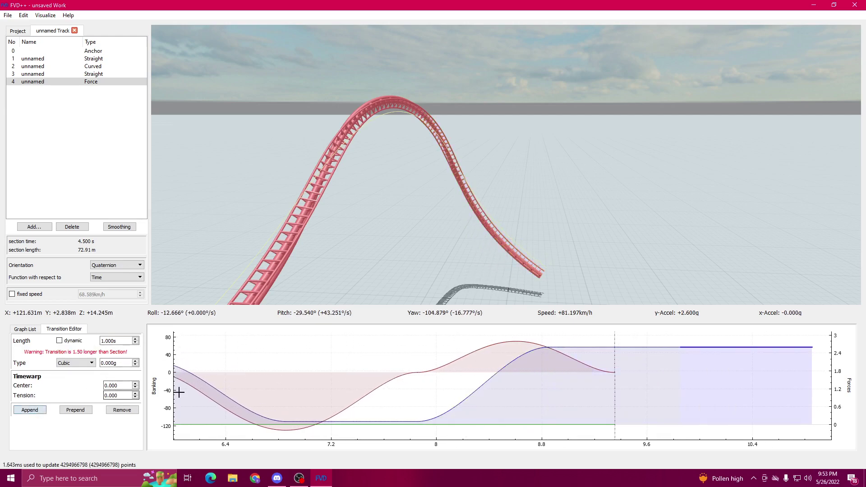
left_click(572, 356)
left_click(29, 416)
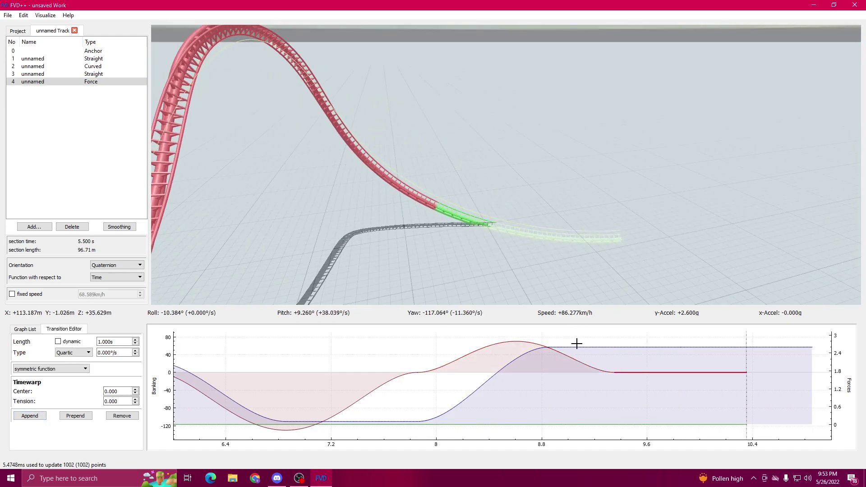
Step: Raise the fourth normal force transition to 2.8 g and check the pull-out after the drop from several viewpoints
left_click(532, 350)
scroll(123, 354, "up", 3)
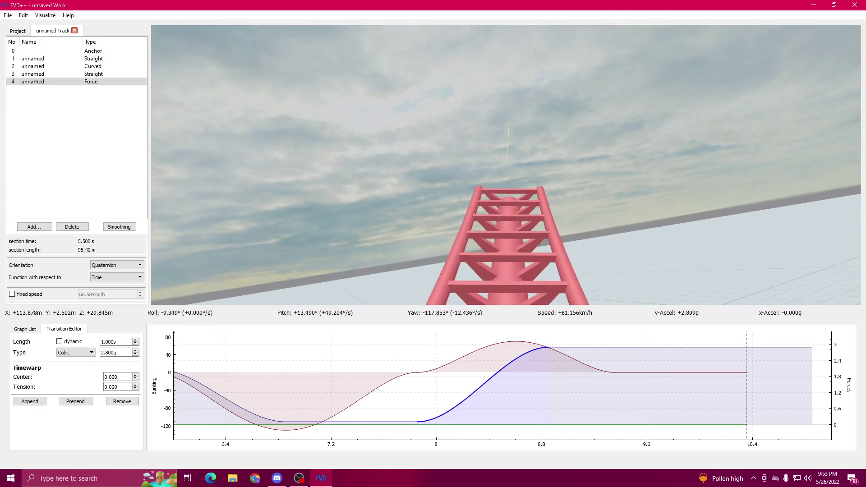
key("r")
key("w")
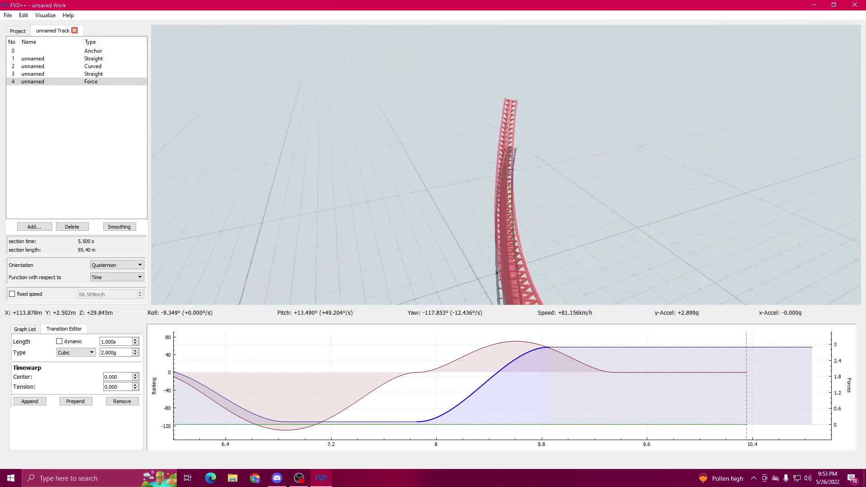
key("s")
key("d")
left_click_drag(388, 212, 424, 211)
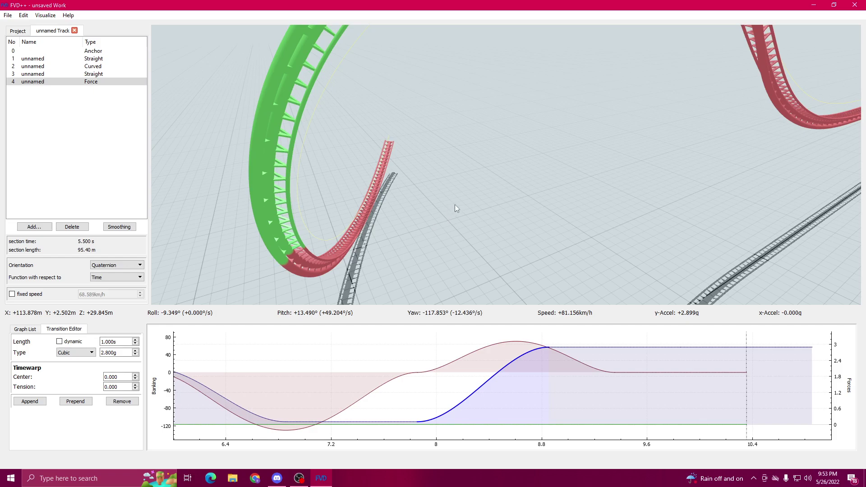
key("w")
left_click_drag(455, 206, 444, 180)
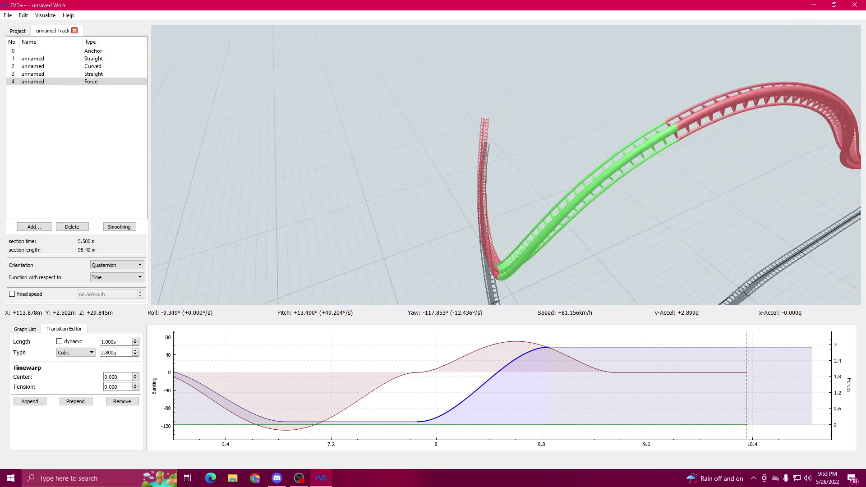
Step: Reduce the third banking transition to 50°/s and raise the fourth normal force transition to 2.9 g
left_click(504, 346)
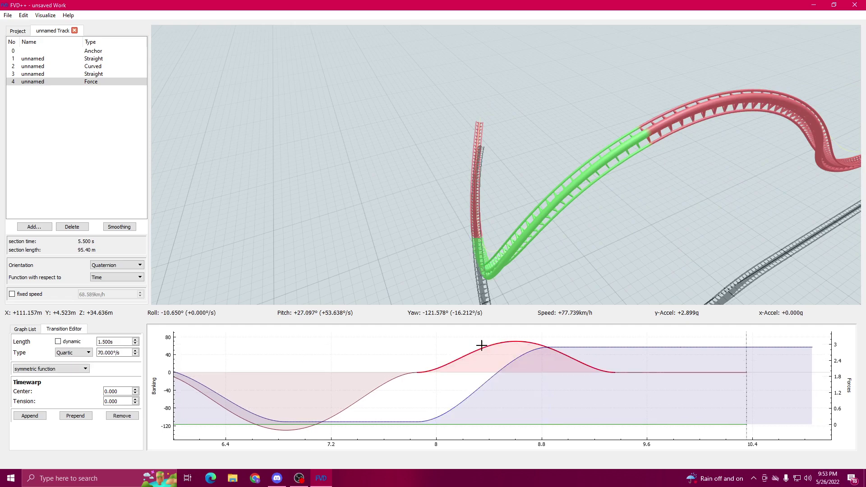
scroll(117, 353, "down", 18)
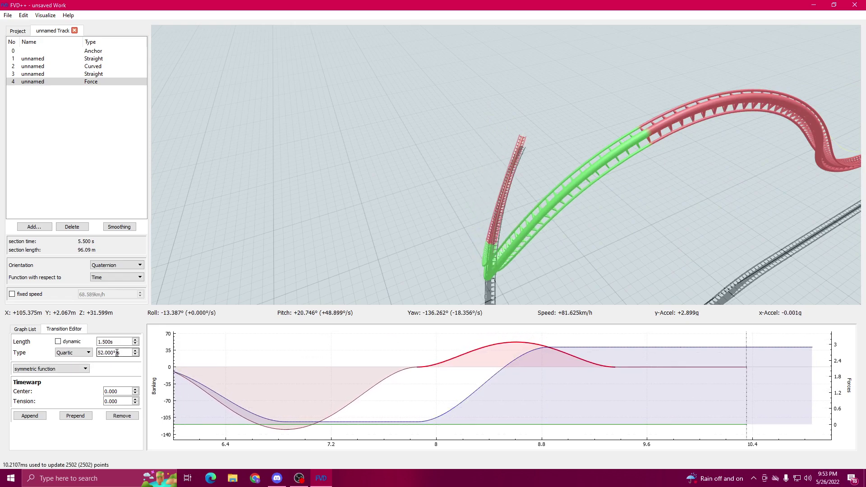
scroll(117, 353, "down", 2)
left_click_drag(388, 212, 553, 345)
left_click(521, 358)
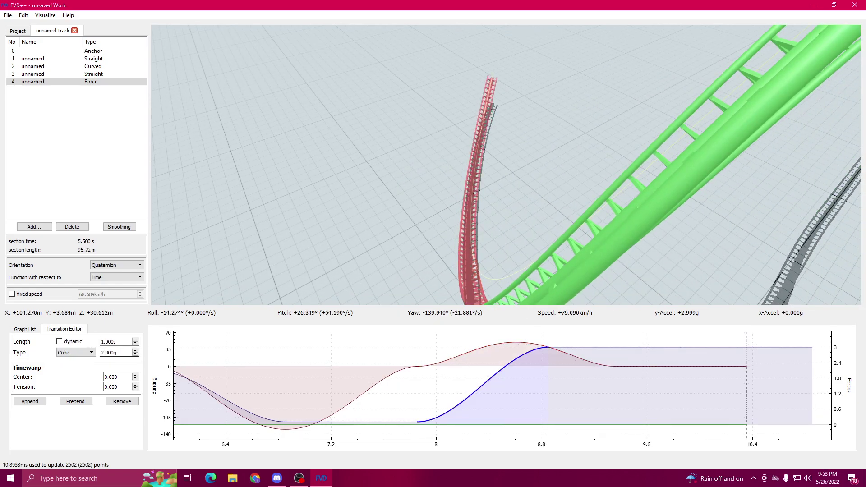
mouse_move(303, 223)
left_mouse_down()
mouse_move(333, 185)
mouse_move(311, 235)
mouse_move(304, 223)
left_mouse_up()
Step: Shorten the fourth banking transition to 0.5 s and append a fifth banking transition 1.5 s long
left_click_drag(489, 353, 426, 353)
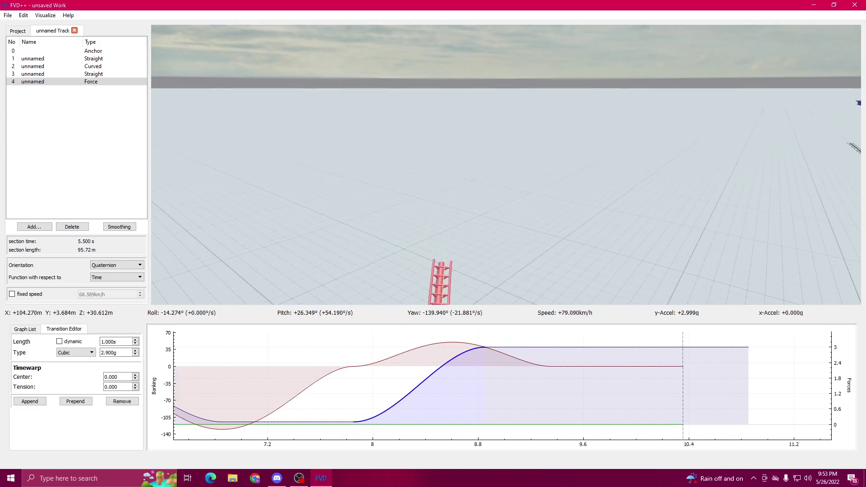
left_click_drag(366, 180, 511, 175)
left_click_drag(570, 361, 479, 374)
left_click(544, 358)
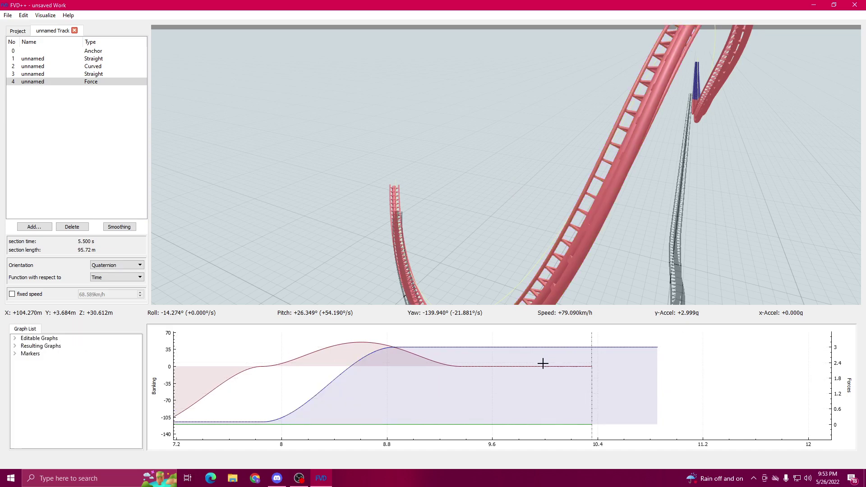
left_click(542, 365)
left_click_drag(499, 185, 468, 233)
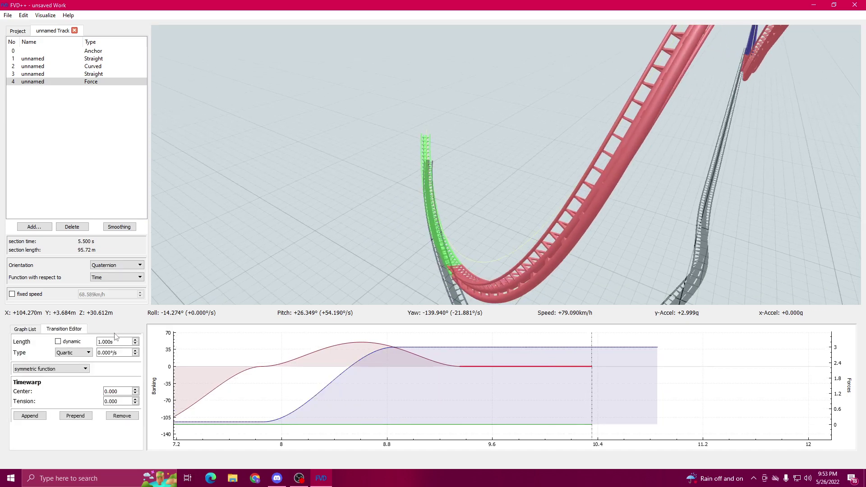
left_click(33, 417)
scroll(117, 341, "up", 1)
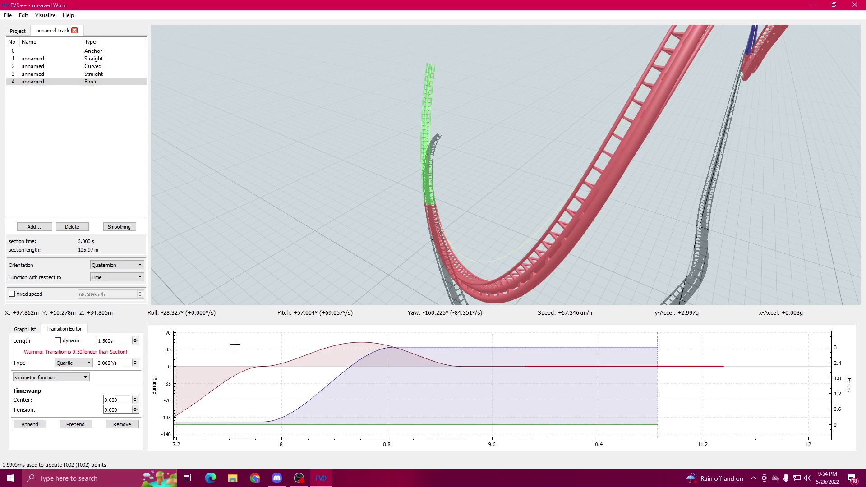
Step: Append a seventh normal force transition of 1 s and set the fifth banking transition to 90°/s
left_click(611, 346)
left_click(37, 404)
left_click_drag(368, 284, 364, 221)
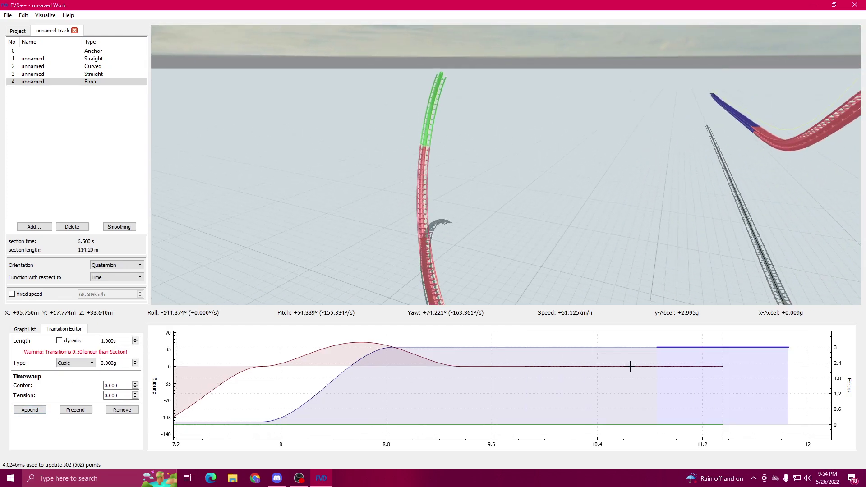
left_click(633, 365)
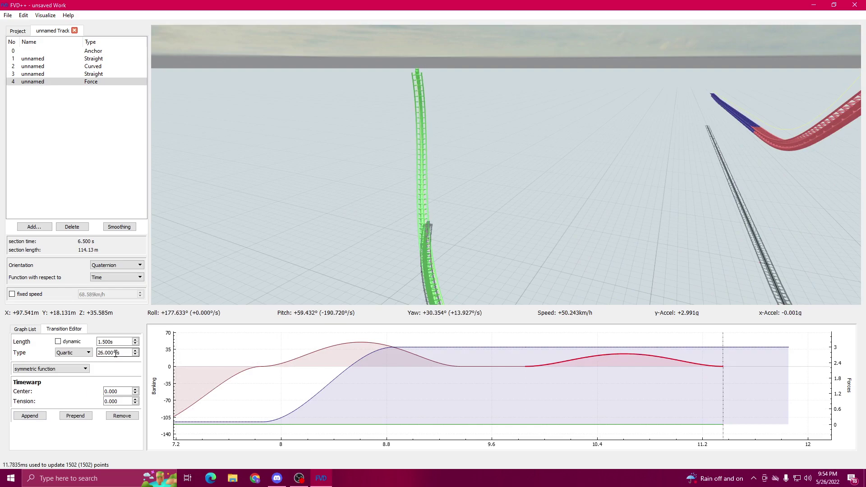
scroll(116, 353, "up", 20)
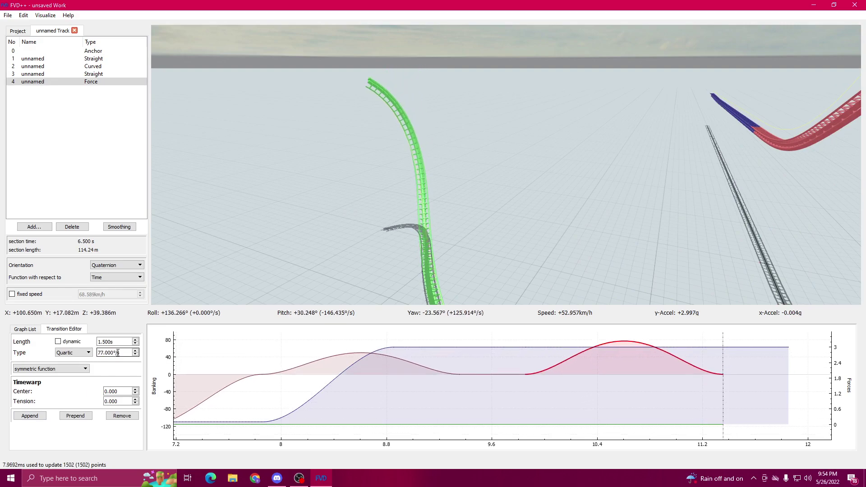
Step: Shorten the sixth normal force transition to 0.5 s and set the seventh to -4 g
left_click(561, 348)
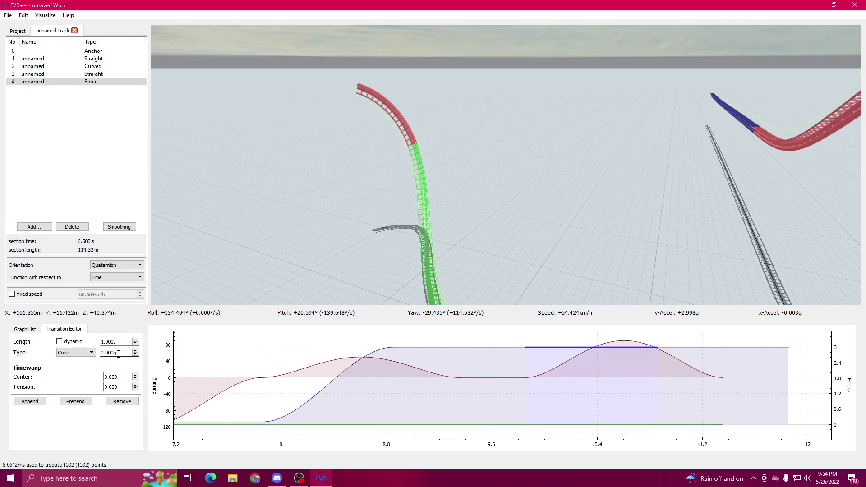
scroll(119, 342, "down", 6)
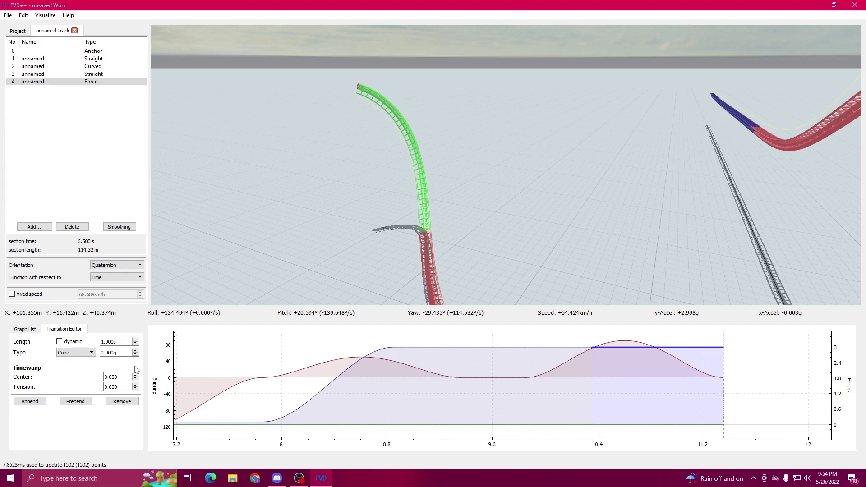
scroll(117, 355, "down", 13)
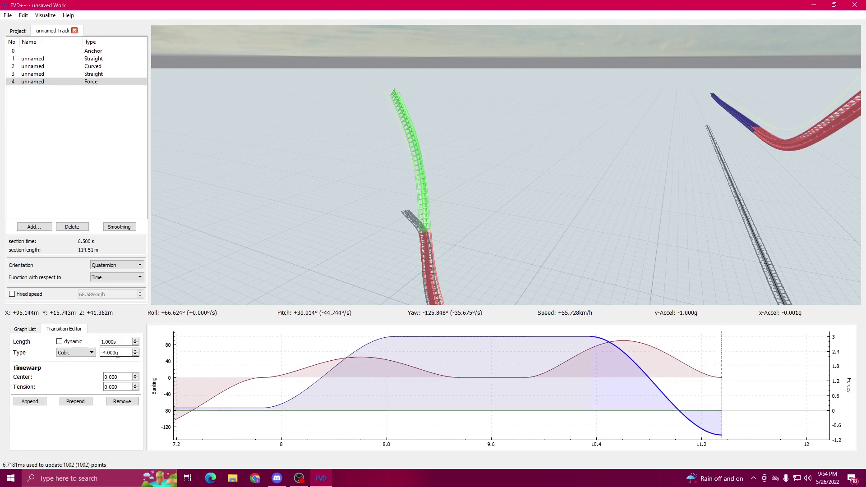
Step: Inspect the new climb and fine-tune the length of the sixth normal force transition to 0.3 s
key("w")
left_click_drag(429, 174, 449, 164)
key("s")
left_click_drag(659, 266, 638, 276)
key("w")
key("s")
key("d")
left_click(575, 337)
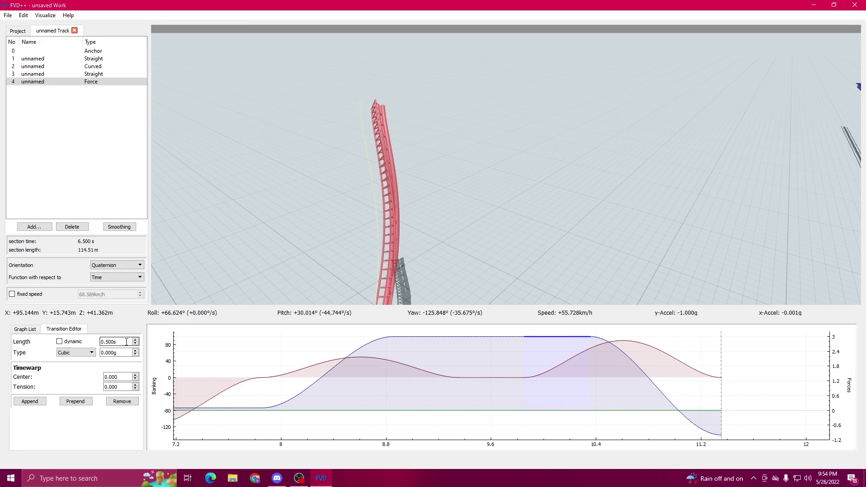
scroll(127, 342, "up", 4)
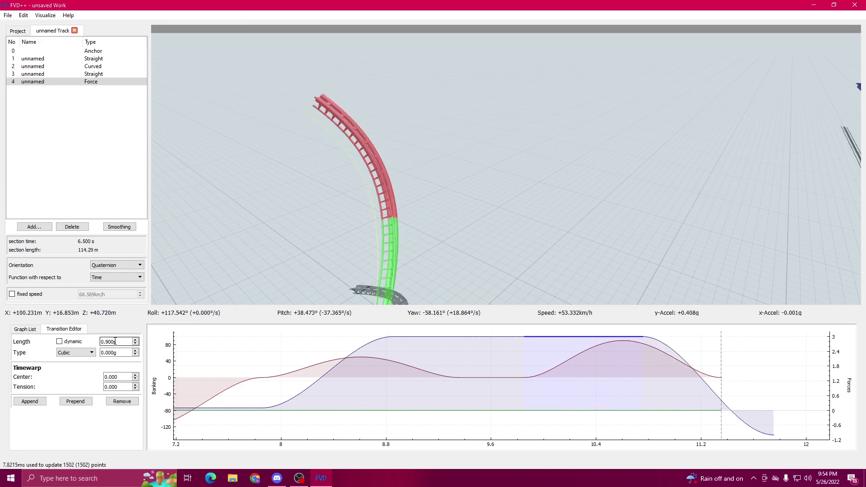
scroll(115, 341, "down", 4)
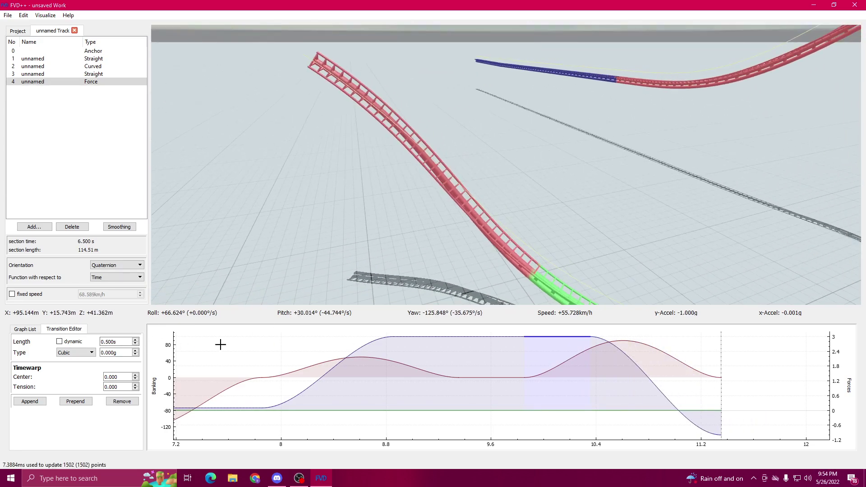
scroll(113, 343, "down", 3)
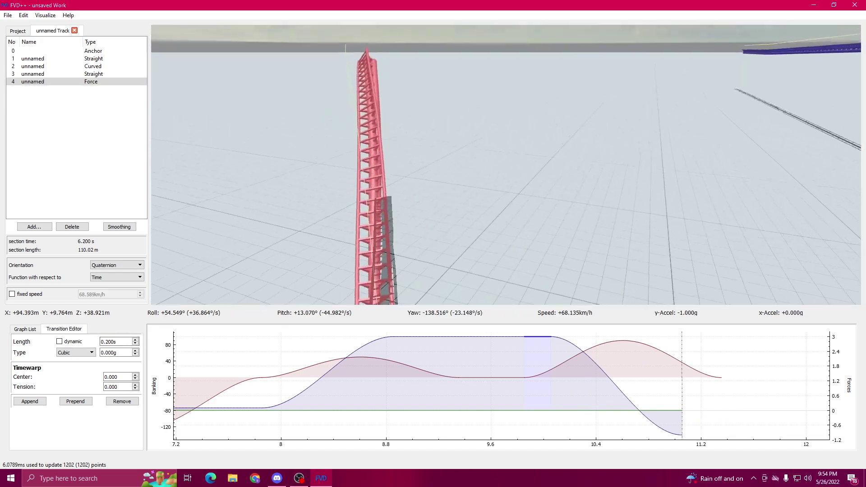
scroll(124, 341, "up", 1)
Step: Lengthen the -4 g normal force transition to 1.2 s so it ends together with the banking
left_click_drag(296, 258, 434, 252)
left_click(637, 341)
left_click(615, 377)
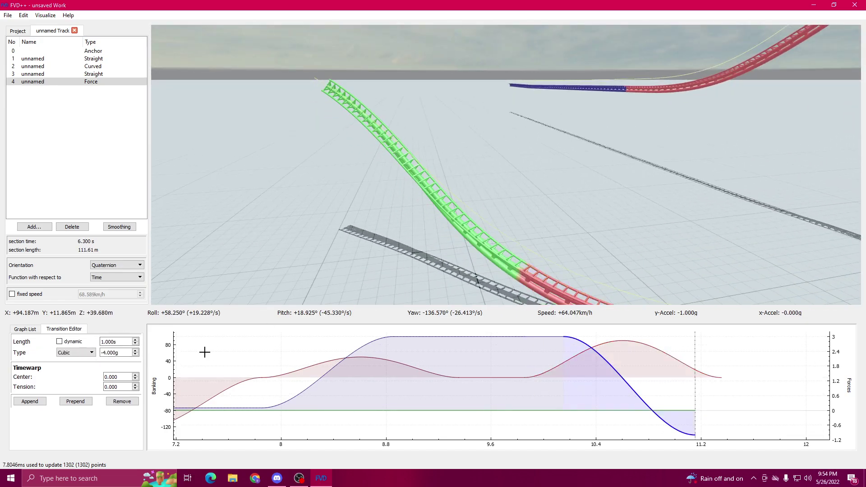
scroll(111, 342, "up", 2)
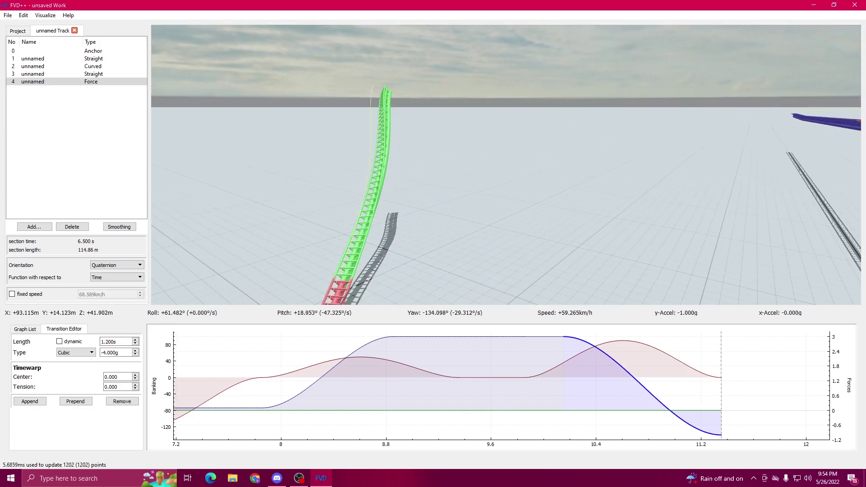
left_click_drag(532, 235, 556, 271)
Step: Set the fifth banking transition to 122°/s while checking the roll at the end of the track
left_click(621, 344)
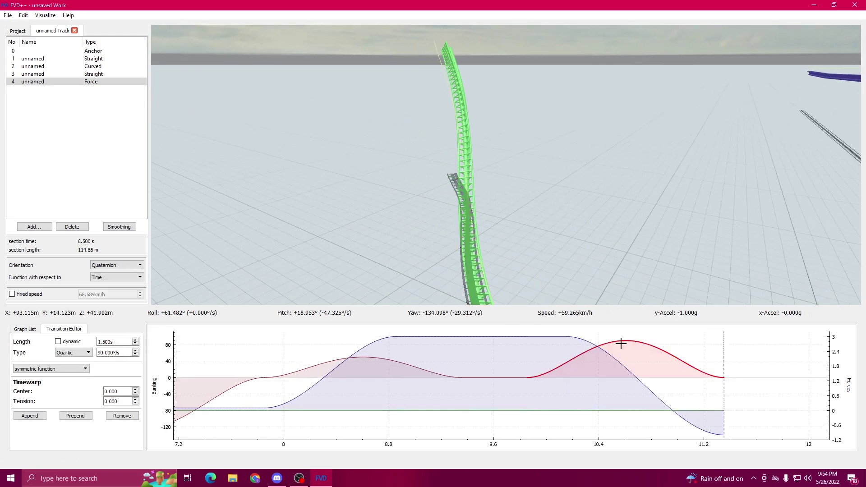
scroll(121, 353, "up", 3)
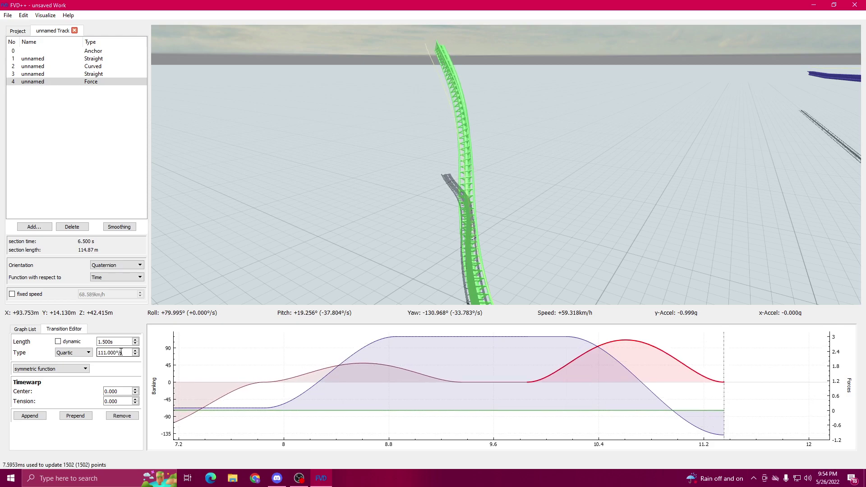
scroll(121, 352, "up", 4)
scroll(112, 353, "up", 5)
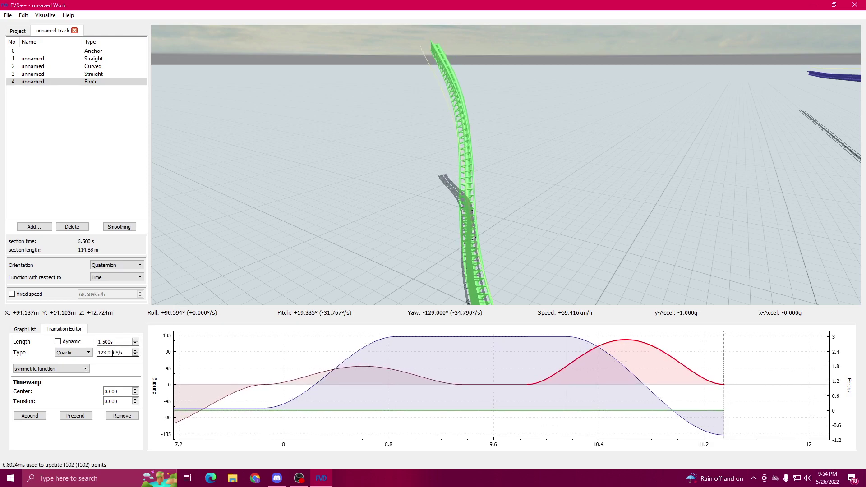
left_click_drag(349, 203, 374, 200)
key("w")
key("a")
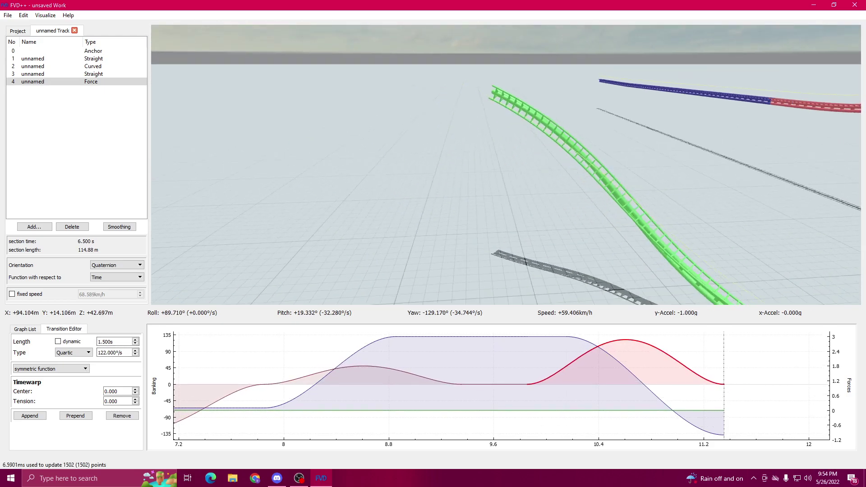
Step: Append a sixth banking transition of 1 s at the end of the force section
left_click_drag(551, 336, 500, 339)
left_click(38, 419)
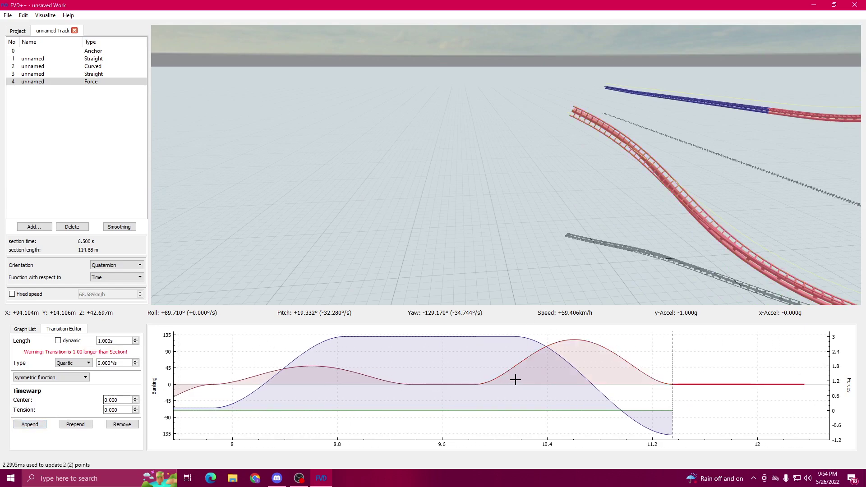
Step: Append a 1 s normal force transition at 0 g to the end of the force section
left_click(576, 367)
left_click(30, 401)
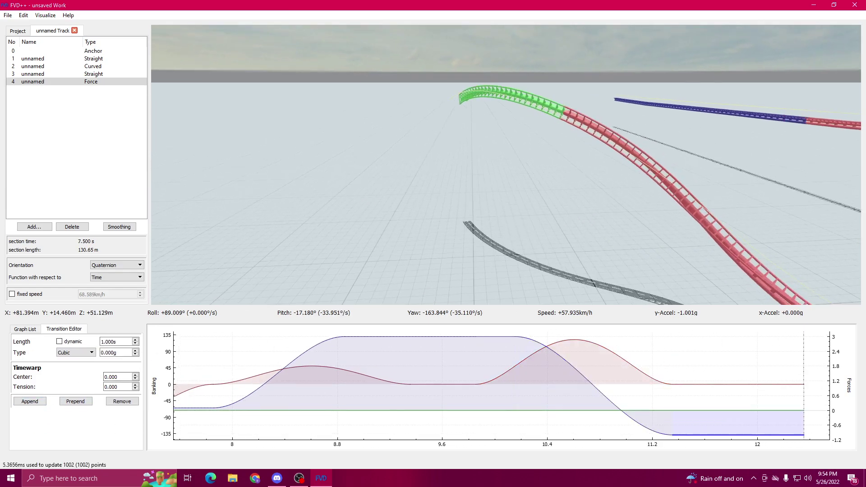
left_click_drag(506, 165, 524, 265)
Step: Set the 1.2 s normal force transition leading over the second crest to -3.4 g and inspect the crest from the track
left_click(584, 375)
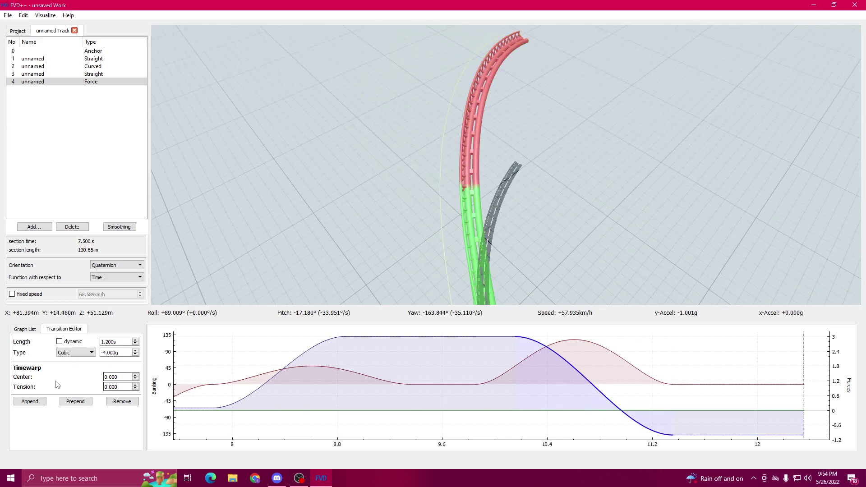
scroll(123, 350, "up", 6)
left_click_drag(343, 198, 506, 135)
key("space")
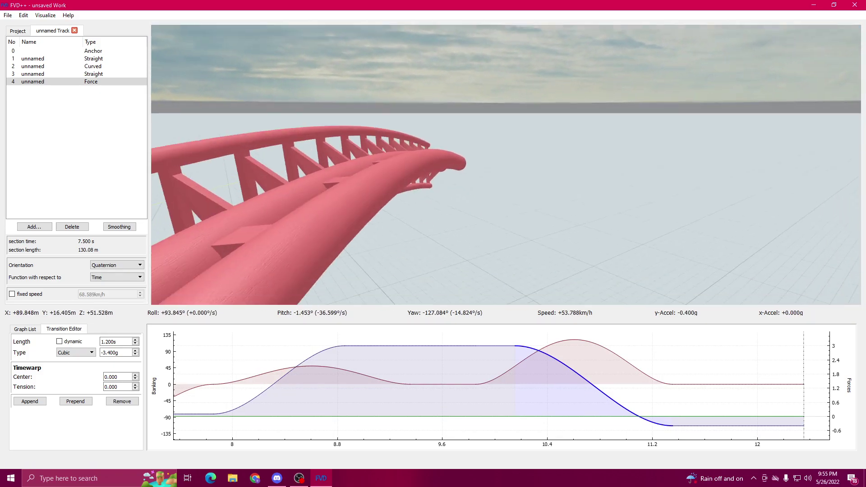
left_click_drag(257, 245, 198, 247)
Step: Add another 1 s banking transition and another 1 s normal force transition at the end of the section
left_click_drag(527, 410, 387, 402)
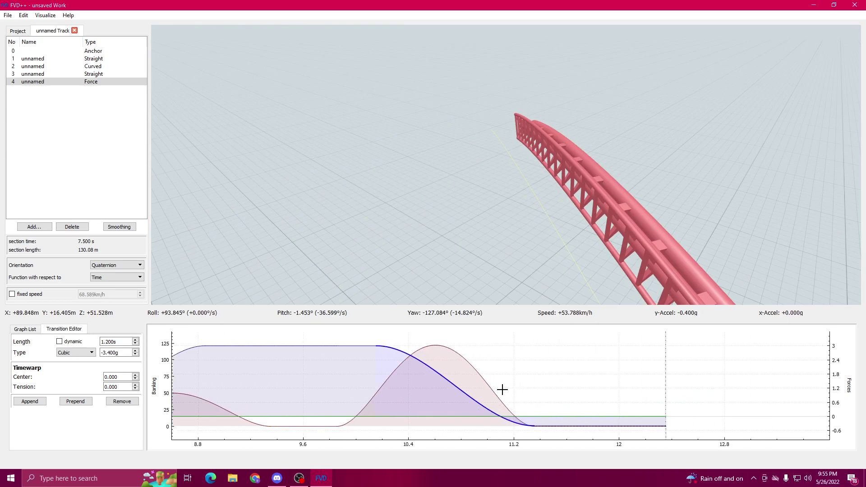
left_click_drag(502, 391, 465, 392)
left_click(568, 427)
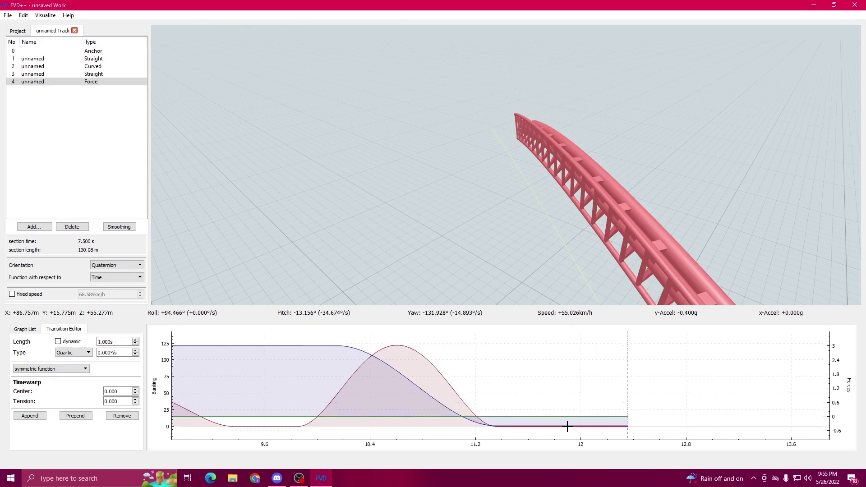
left_click(74, 415)
left_click(598, 426)
left_click(30, 401)
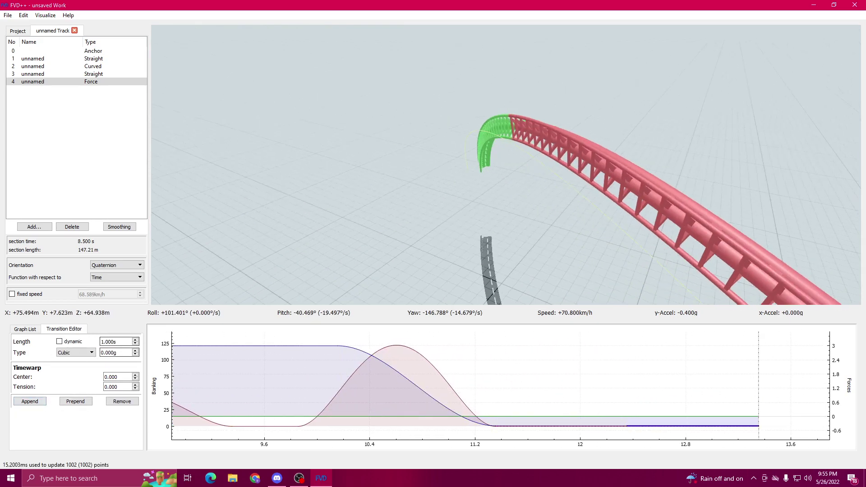
Step: Lengthen the last banking transition to 1.5 s and append another 1 s normal force transition to cover it
left_click(619, 425)
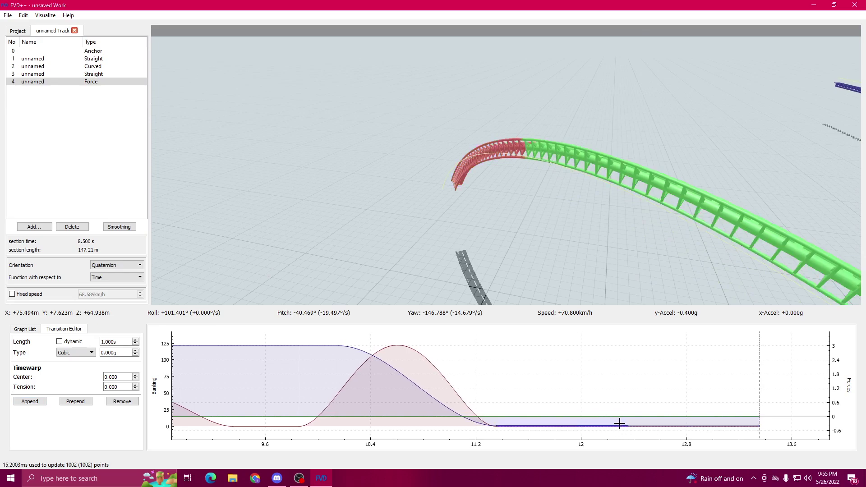
left_click(642, 425)
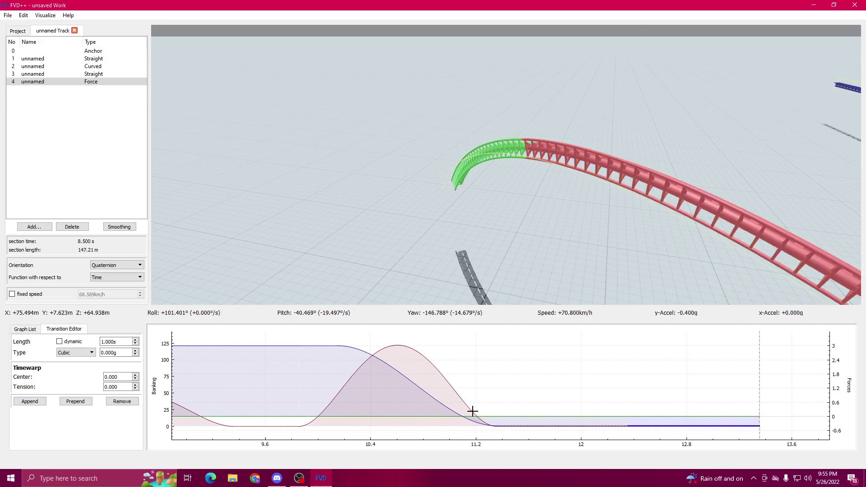
left_click(651, 427)
scroll(107, 339, "up", 1)
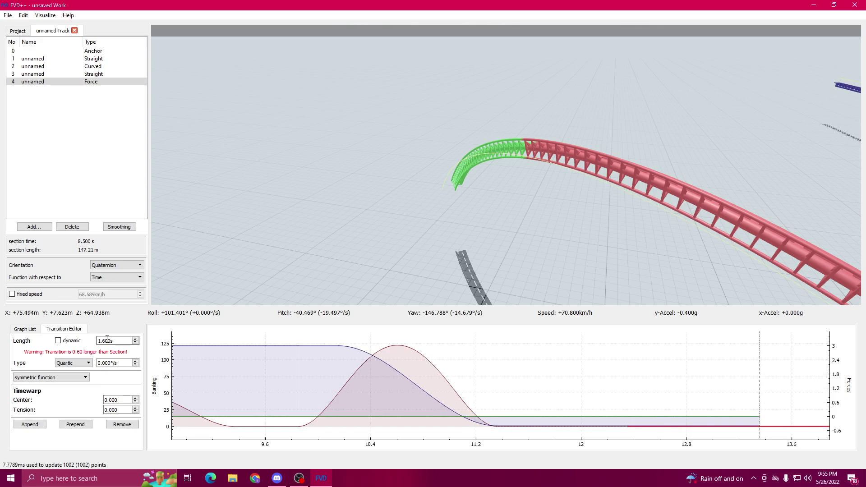
left_click(646, 430)
left_click(645, 424)
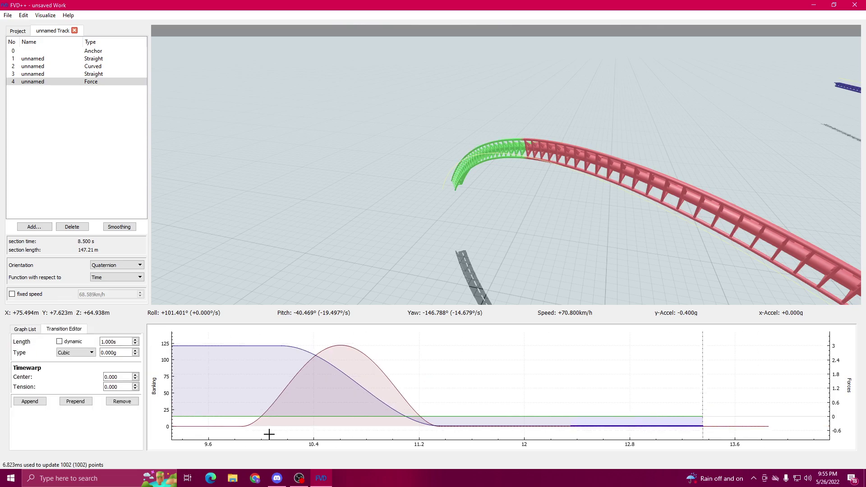
left_click(44, 403)
Step: Set the 1.5 s banking transition after the second crest to -140°/s to roll the track back toward level
left_click(695, 423)
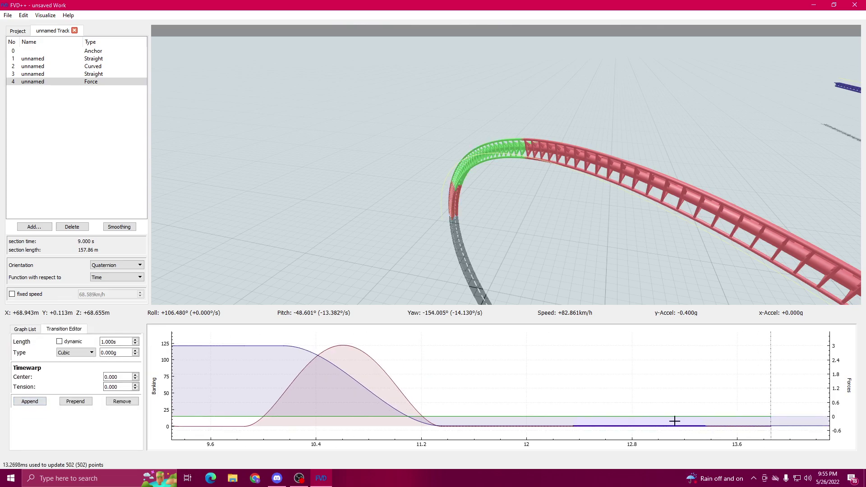
left_click_drag(704, 422, 711, 422)
left_click(713, 423)
left_click(691, 422)
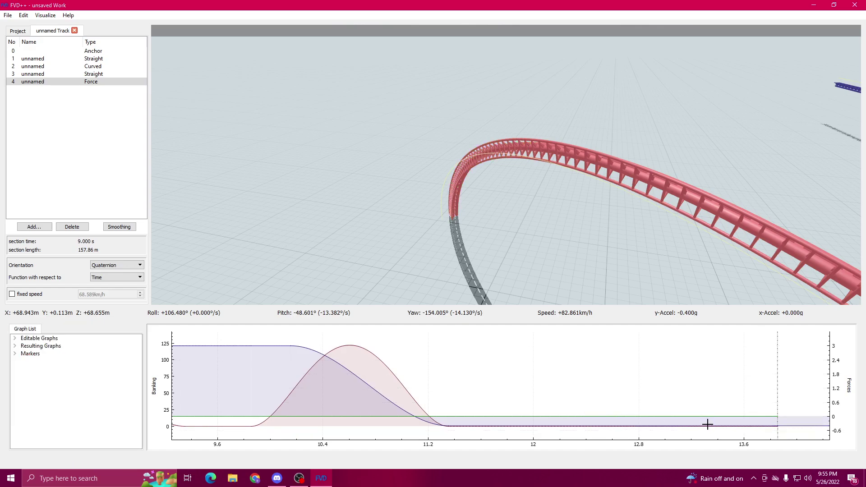
left_click(706, 428)
scroll(112, 353, "down", 19)
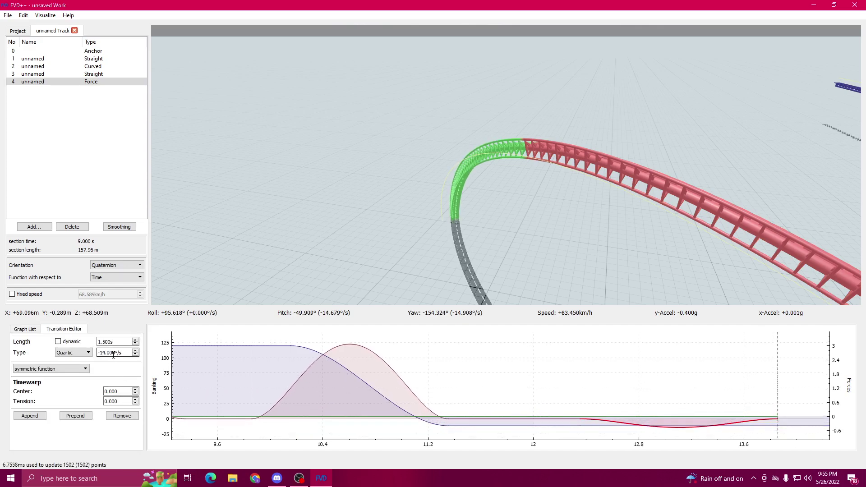
scroll(114, 355, "down", 20)
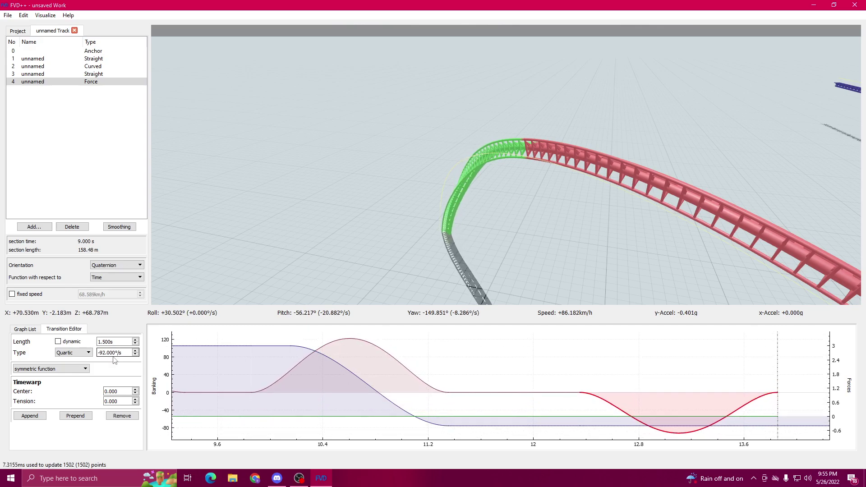
scroll(113, 353, "down", 19)
scroll(114, 352, "down", 20)
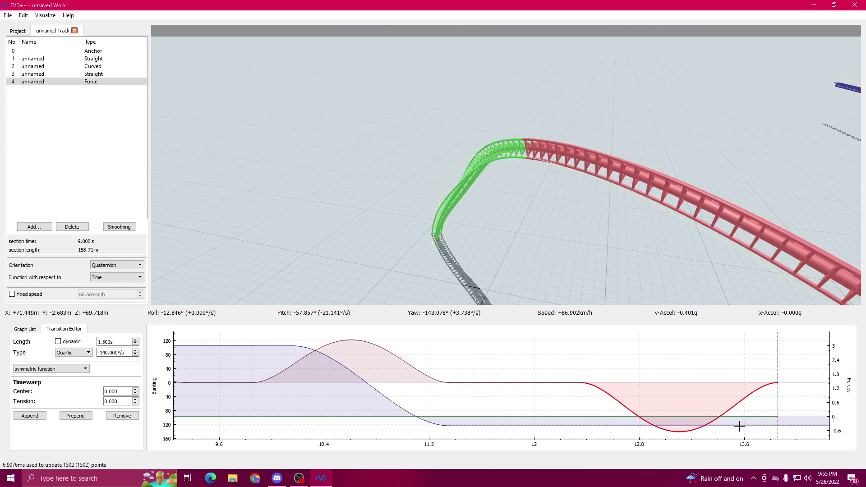
Step: Set the 1 s normal force transition beneath the 1.5 s banking transition to 2.1 g and inspect the resulting pull-out
left_click(638, 425)
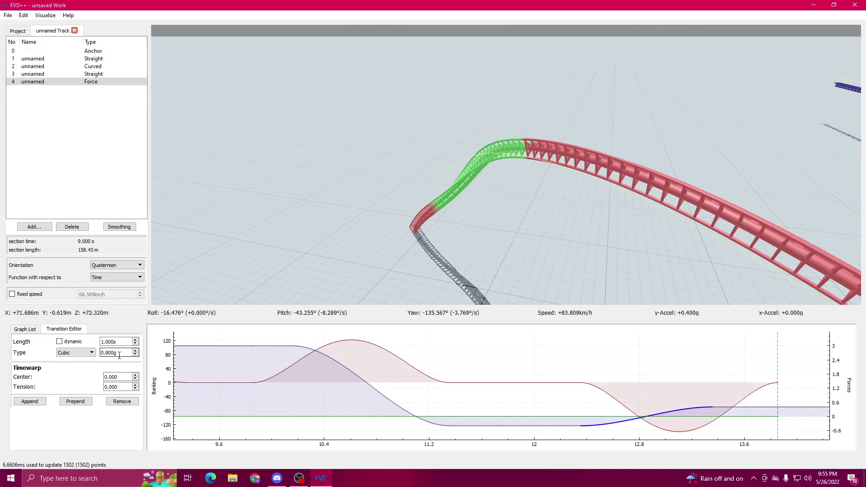
scroll(115, 353, "up", 20)
key("r")
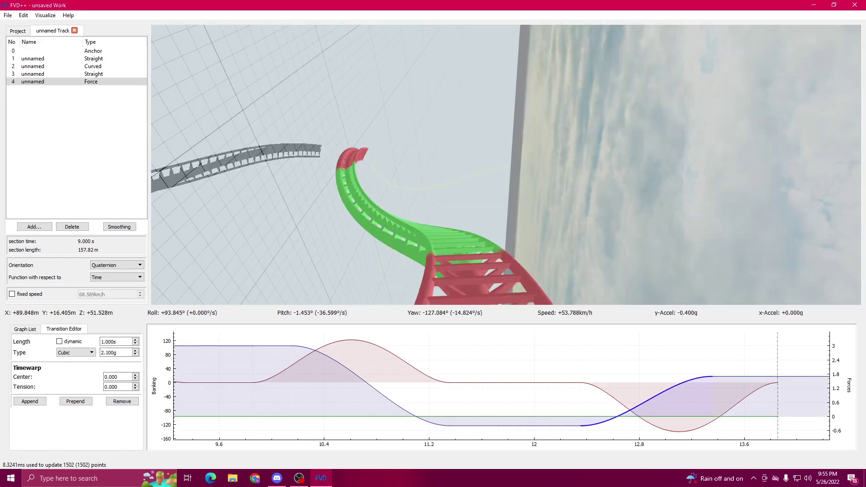
key("w")
key("r")
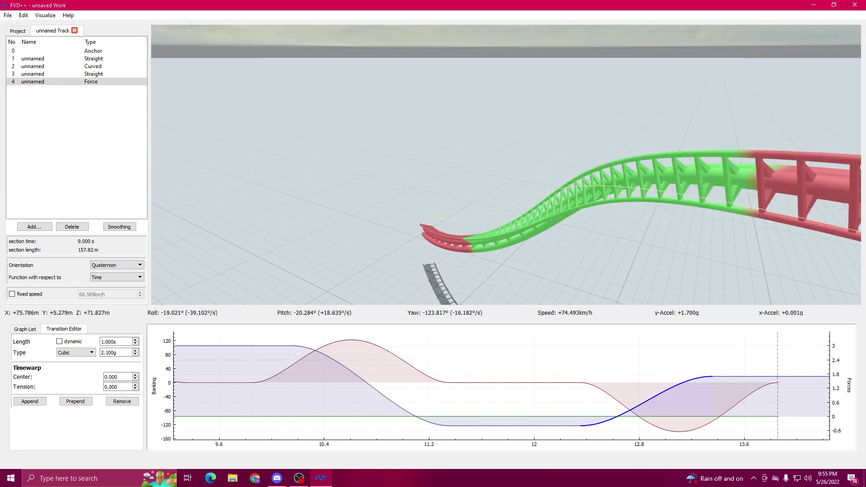
key("w")
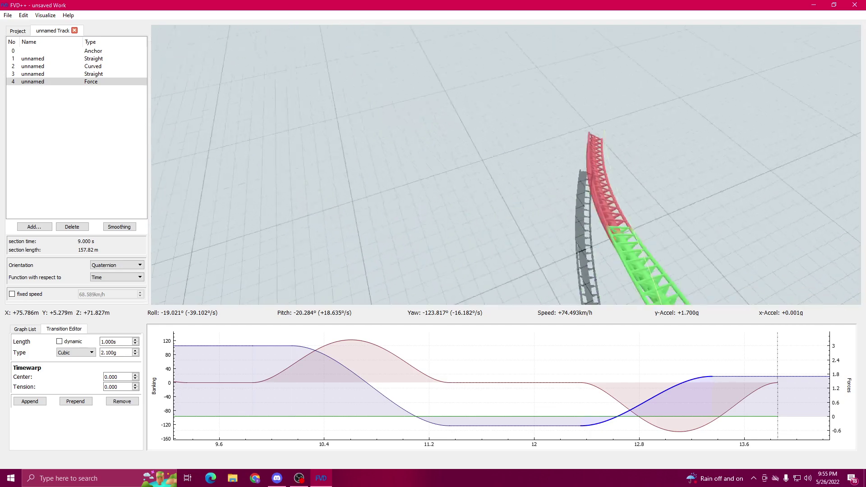
Step: Set the 1.5 s banking transition to -180°/s so the track rolls further into the turn
left_click(641, 416)
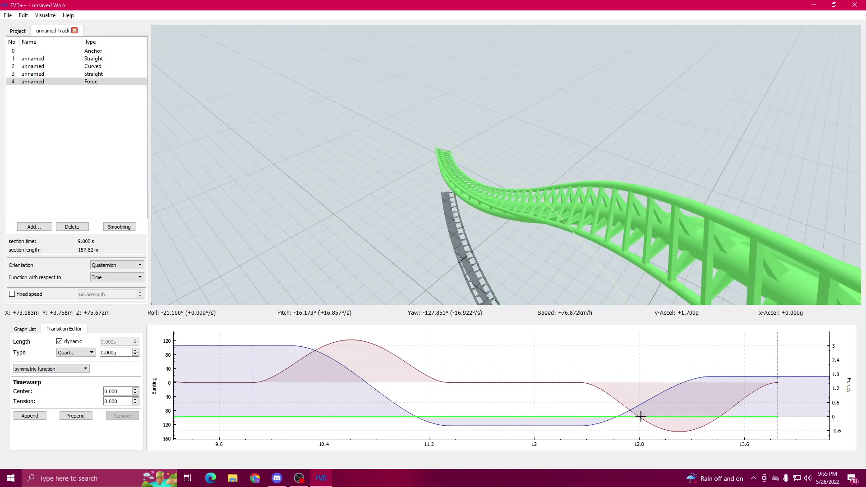
scroll(104, 354, "down", 8)
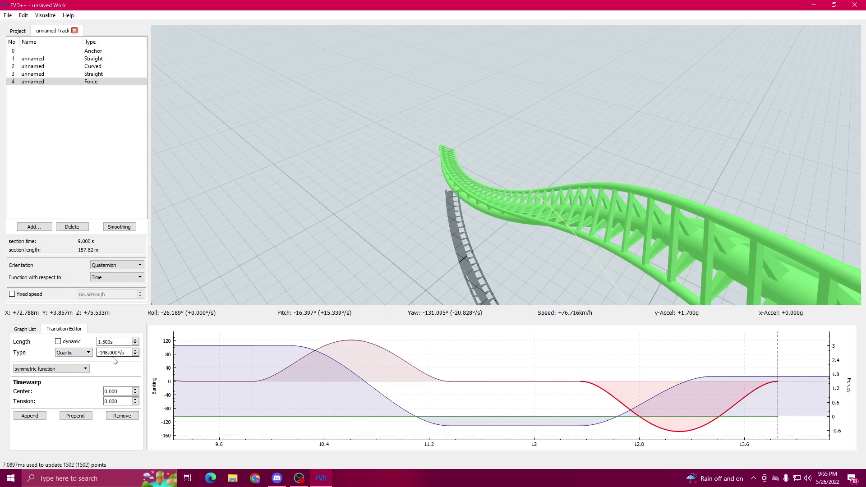
scroll(106, 353, "down", 20)
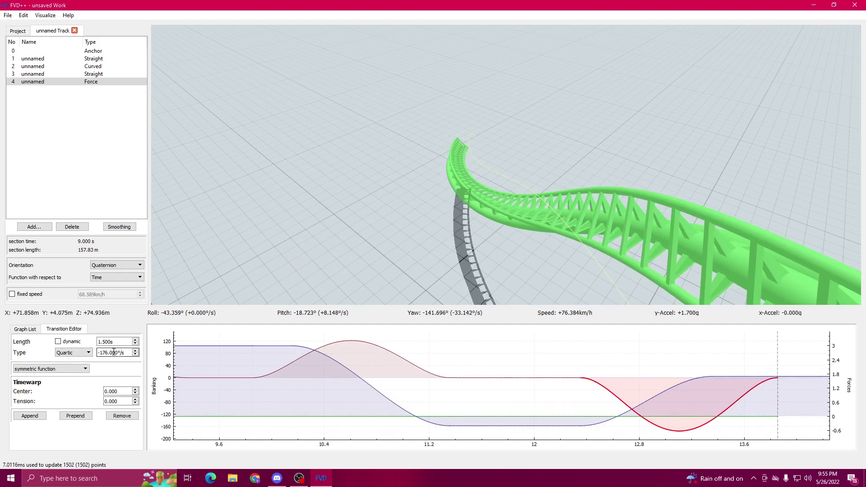
Step: Append a 1 s banking transition and a 1 s normal force transition after the pull-out, both at zero change
left_click_drag(580, 349, 340, 374)
left_click(30, 415)
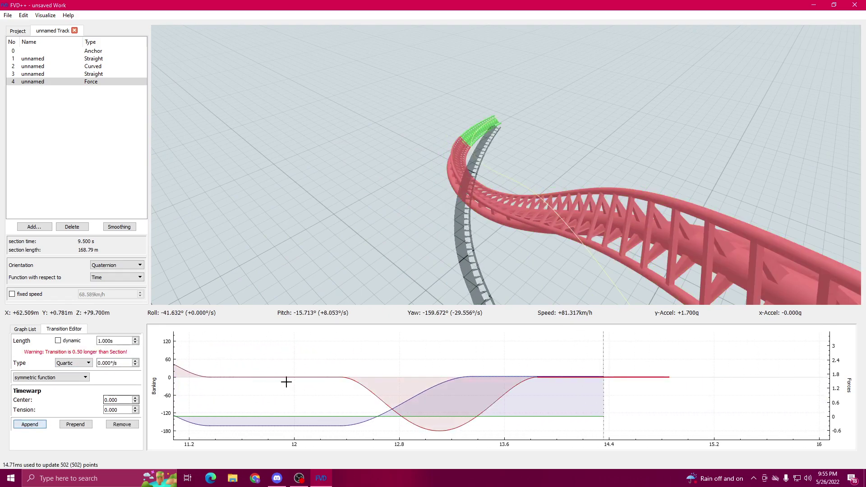
left_click(513, 376)
left_click(23, 403)
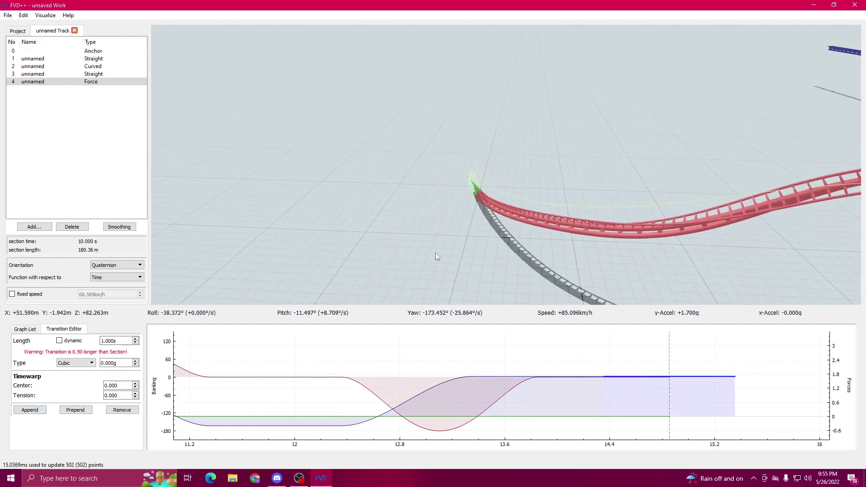
Step: Set the pull-out's normal force transition to 2.4 g and fly along the track to check the turn
left_click(462, 378)
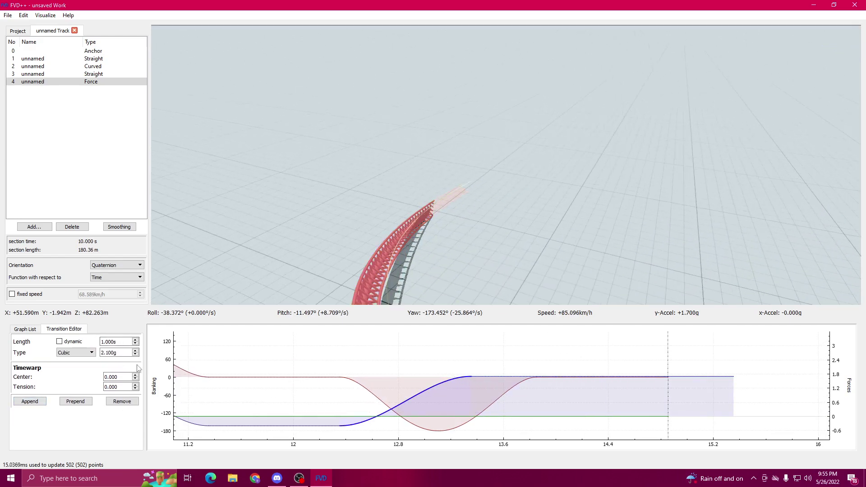
scroll(117, 352, "up", 3)
left_click_drag(271, 243, 258, 262)
key("w")
key("w")
key("w")
Step: Extend the banked turn with another 1 s banking transition and another 1 s normal force transition
left_click(623, 378)
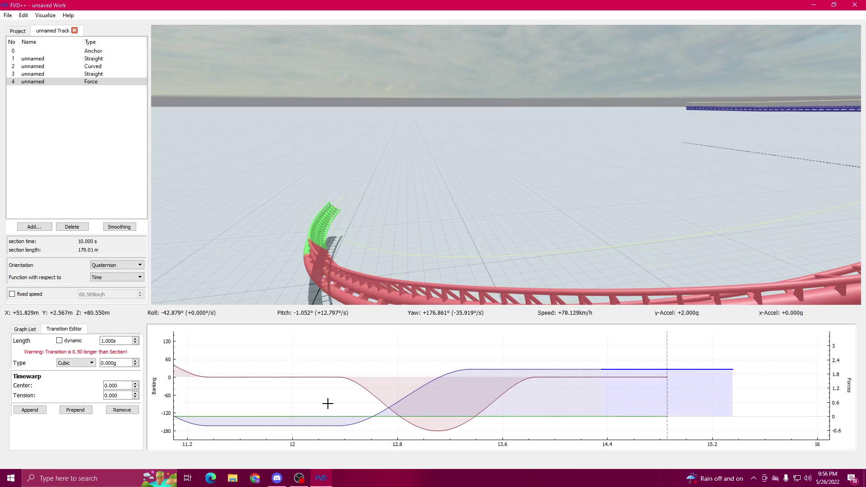
left_click_drag(355, 402, 93, 384)
left_click(389, 344)
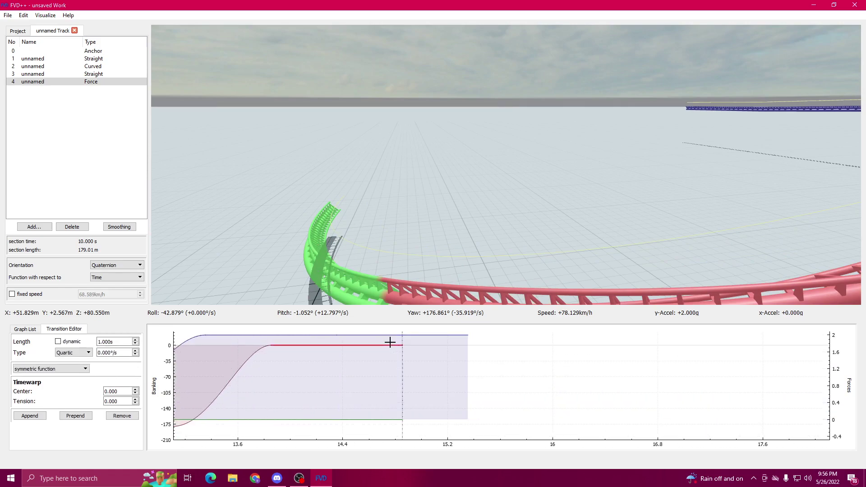
left_click(16, 419)
left_click(458, 335)
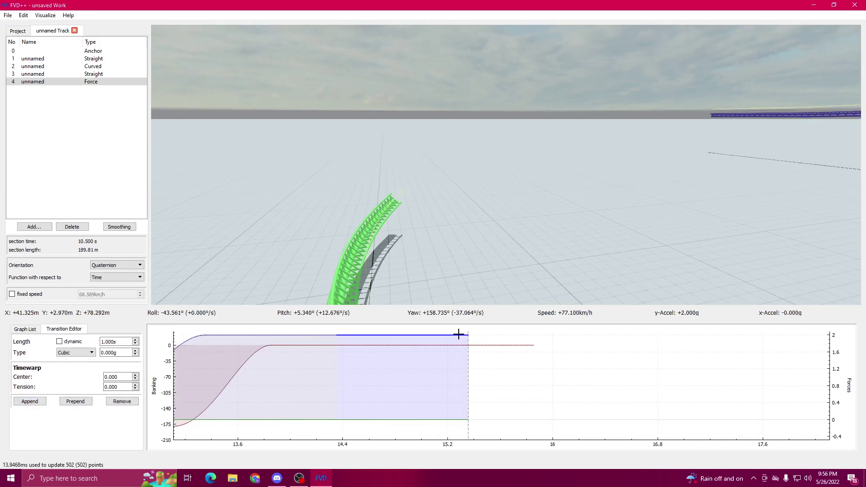
left_click(30, 409)
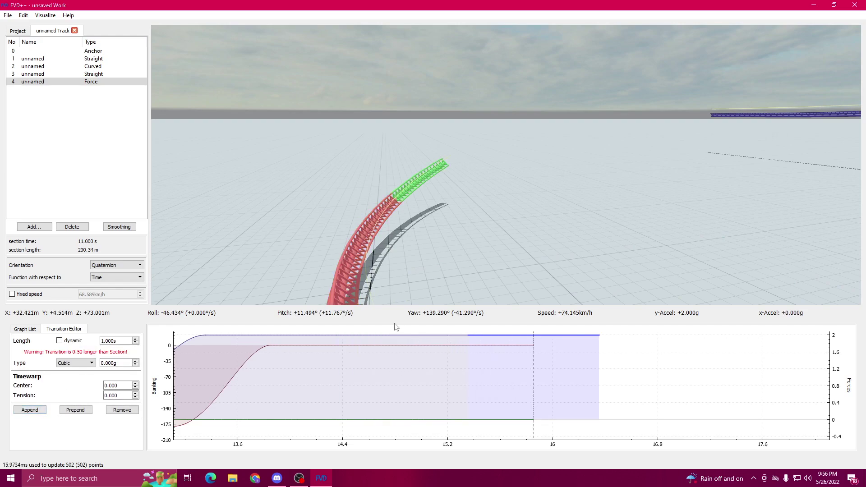
left_click_drag(393, 226, 510, 231)
left_click_drag(389, 209, 385, 212)
Step: Raise the pull-out's normal force transition until the sustained force in the turn reaches about 2.3 g, checking the layout from several angles
left_click_drag(497, 335, 449, 338)
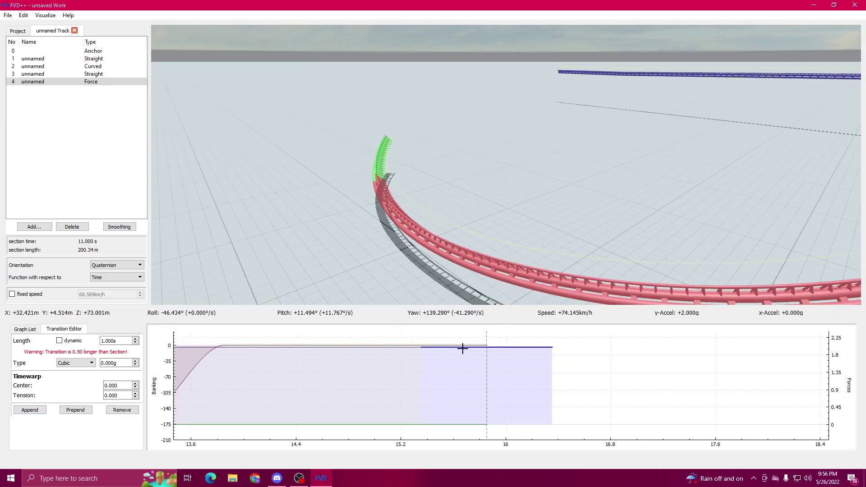
left_click(464, 343)
mouse_move(382, 230)
left_mouse_down()
mouse_move(392, 212)
mouse_move(385, 236)
left_mouse_up()
left_click_drag(457, 81, 446, 110)
left_click(204, 347)
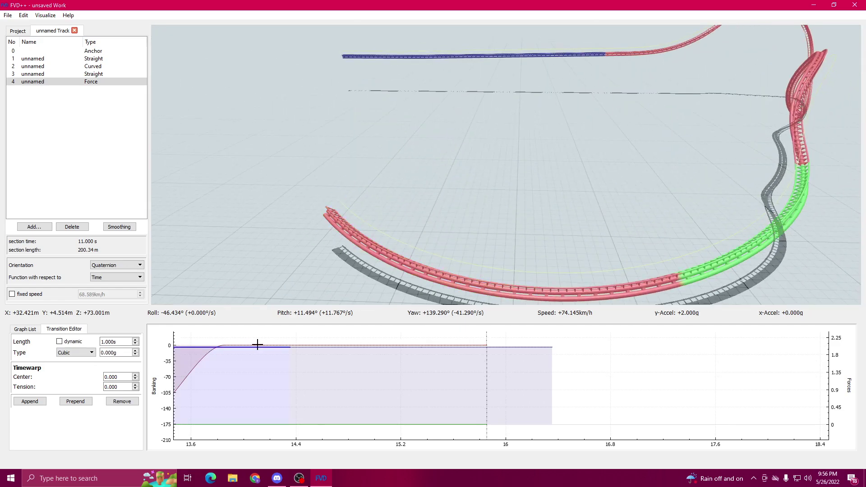
right_click_drag(307, 345, 325, 345)
left_click_drag(301, 357, 395, 360)
left_click(255, 340)
left_click(255, 340)
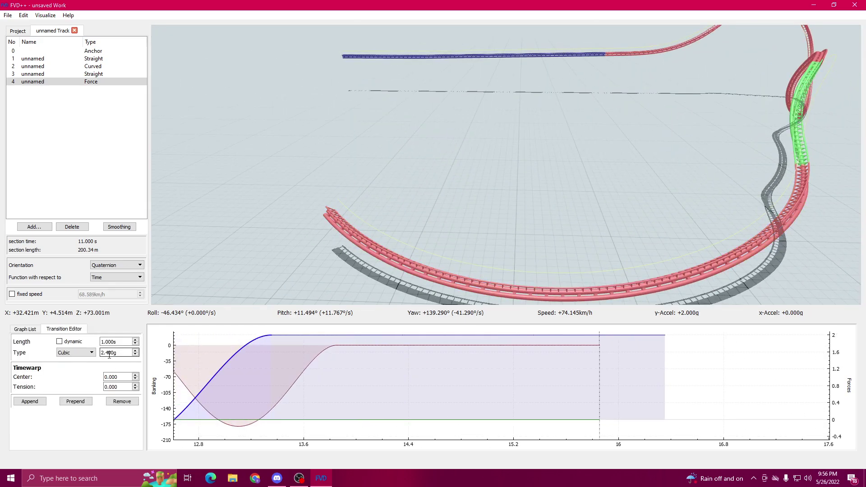
scroll(109, 353, "up", 3)
left_click_drag(303, 298, 326, 365)
Step: Shorten the last banking transition at the end of the turn to 0.5 s
left_click(311, 357)
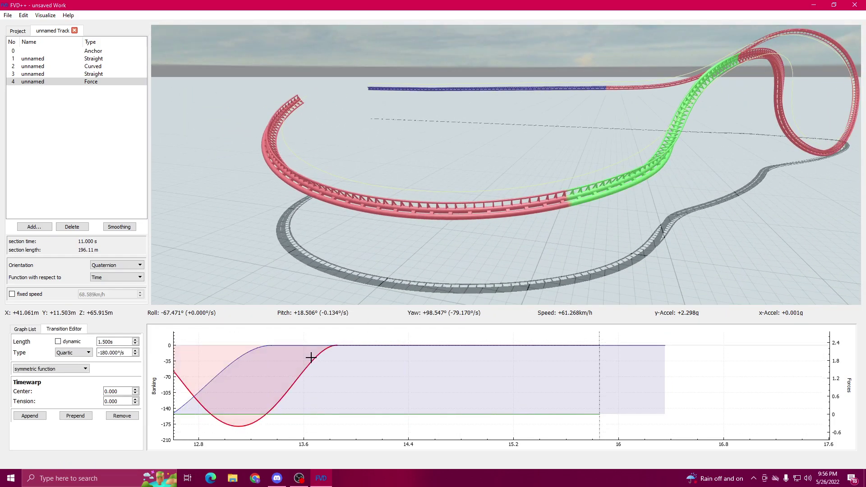
left_click_drag(281, 299, 312, 265)
left_click_drag(560, 356, 456, 353)
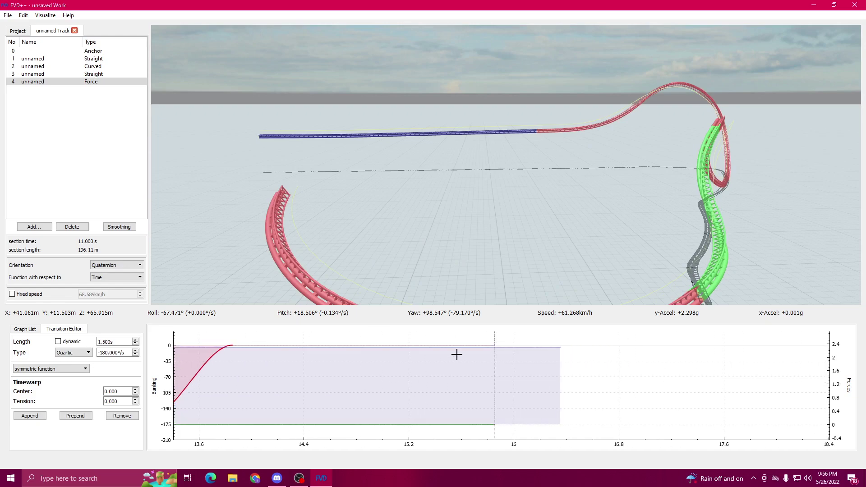
left_click(462, 346)
left_click(464, 342)
left_click(463, 344)
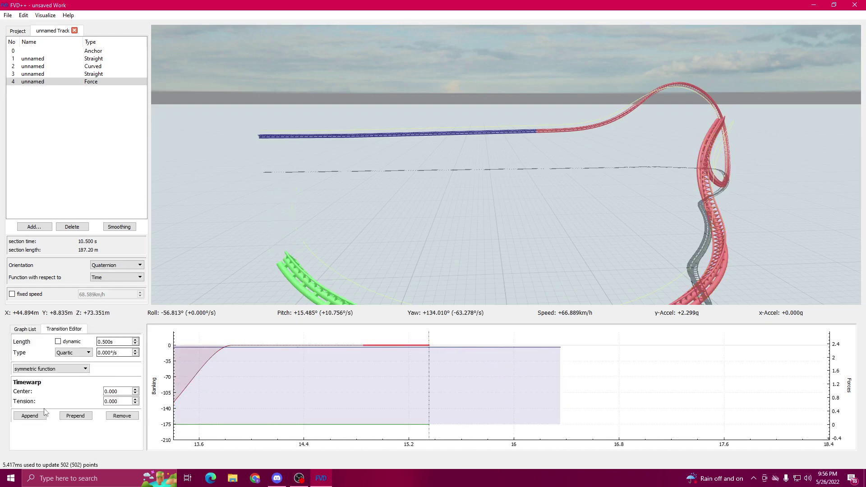
Step: Extend the end of the turn with a 1 s normal force transition and a 1.5 s banking transition set to 110°/s
scroll(119, 341, "up", 8)
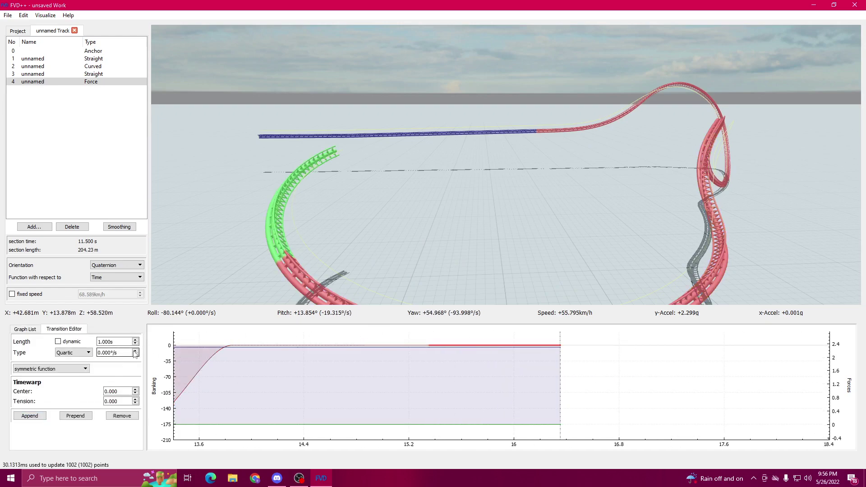
left_click(516, 348)
left_click(30, 402)
left_click(510, 342)
left_click(500, 347)
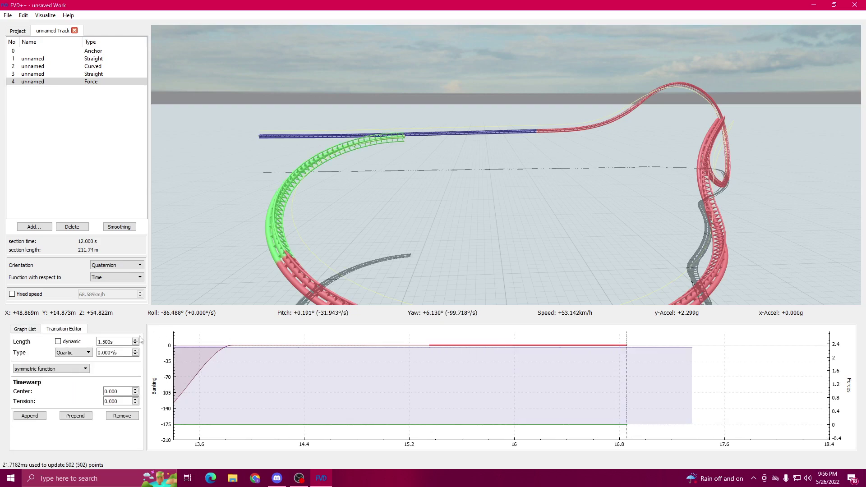
scroll(127, 352, "up", 20)
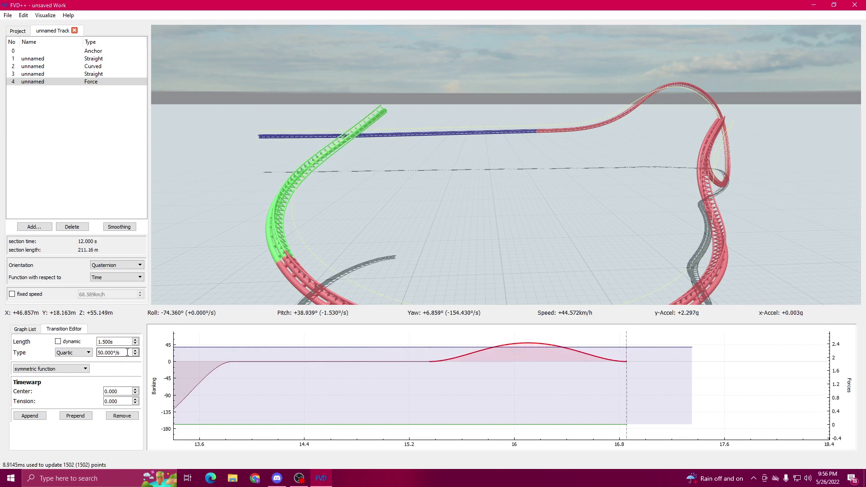
scroll(128, 352, "up", 20)
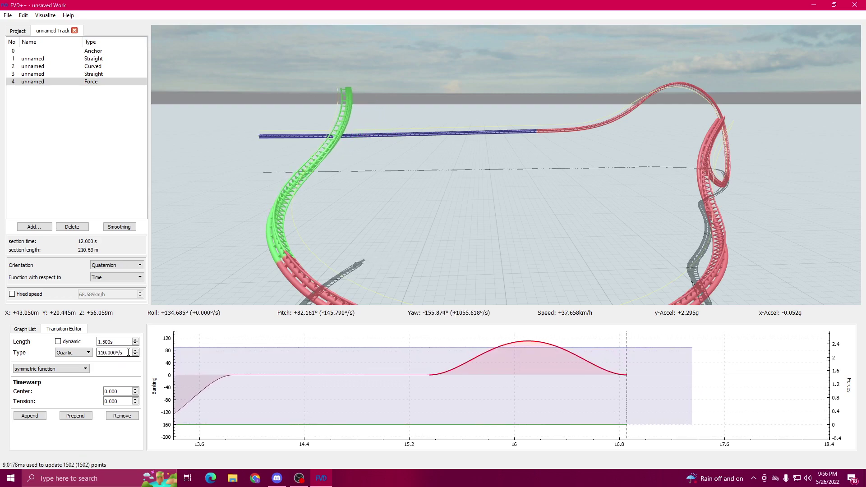
Step: Shorten the sustained force transition at the turn's exit to 0.5 s and set the following normal force transition to -2.9 g
left_click(474, 348)
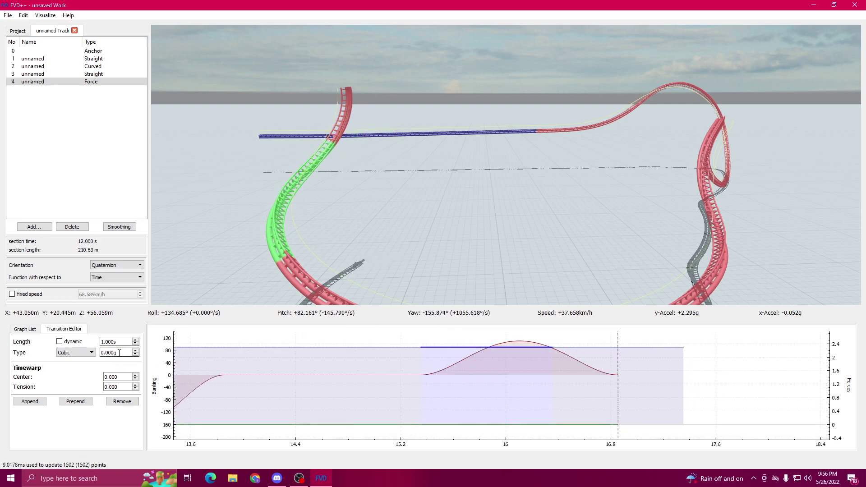
scroll(119, 352, "down", 14)
scroll(119, 353, "up", 13)
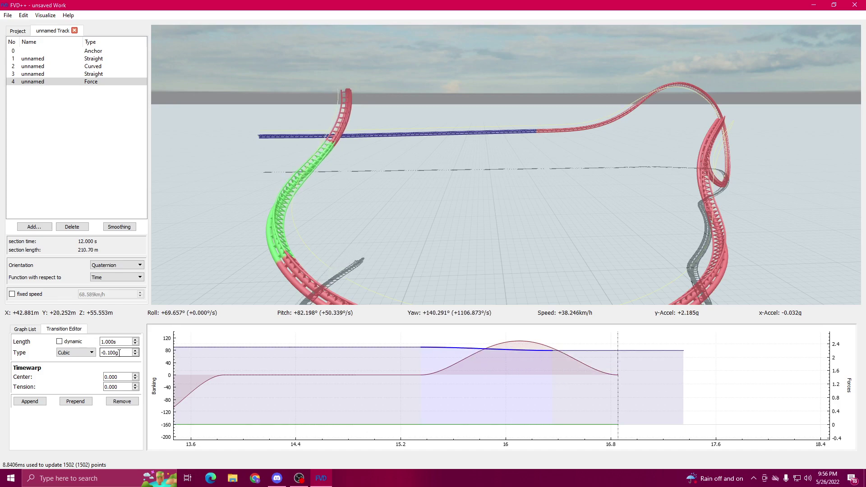
scroll(121, 342, "down", 1)
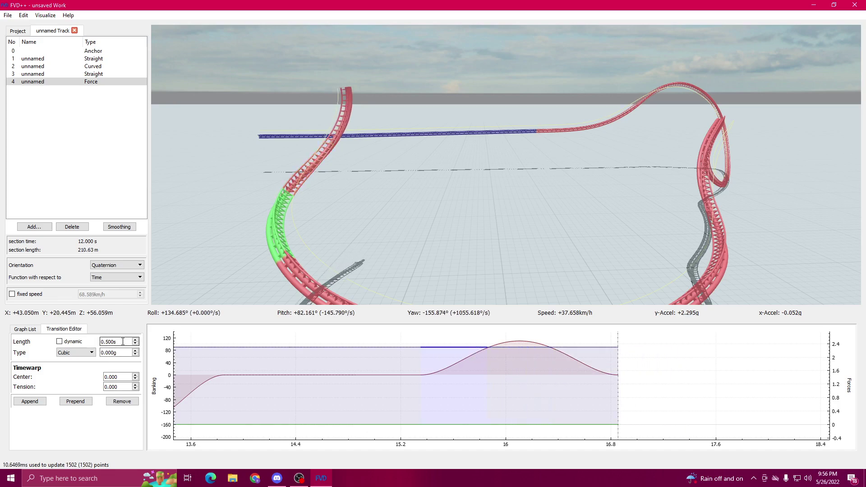
left_click(508, 347)
scroll(119, 354, "down", 20)
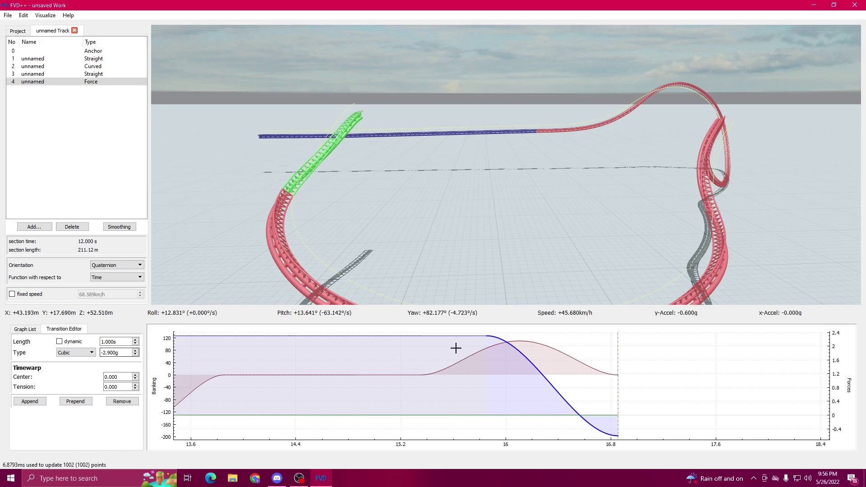
Step: Lengthen the sustained force transition at the turn's exit to 0.9 s and set the exit's banking transition to 104°/s
left_click(467, 335)
scroll(117, 341, "up", 4)
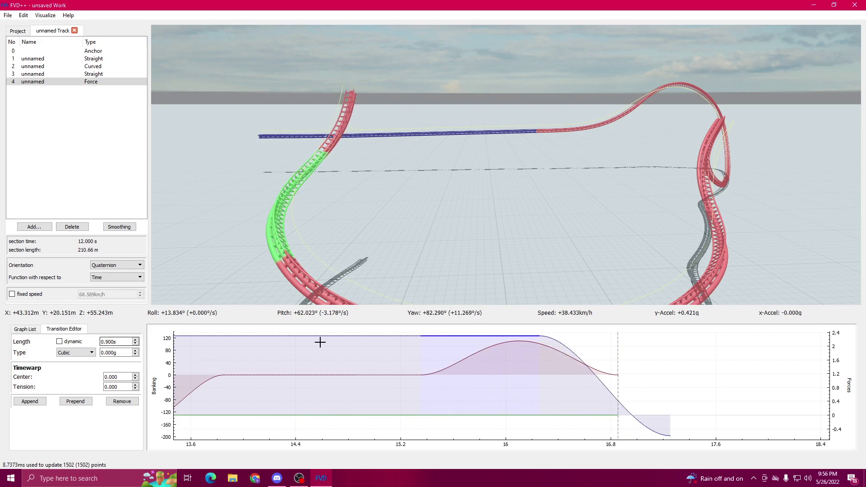
left_click(584, 359)
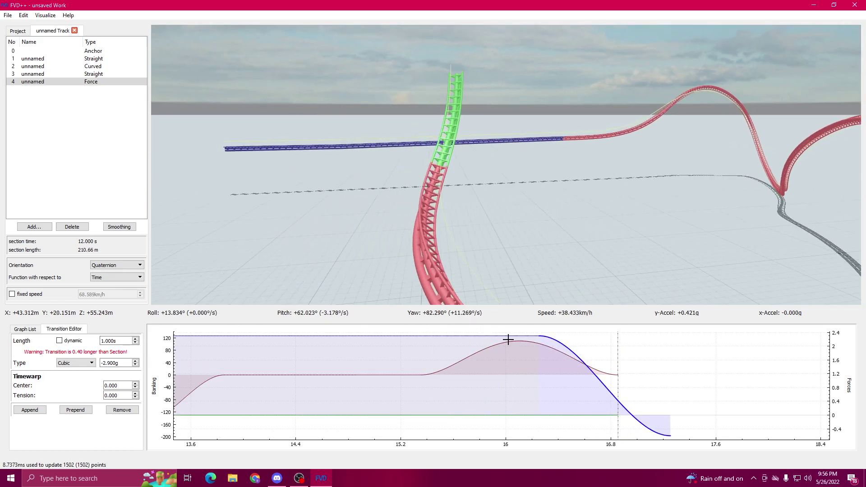
left_click(507, 345)
scroll(111, 352, "down", 10)
scroll(110, 353, "up", 2)
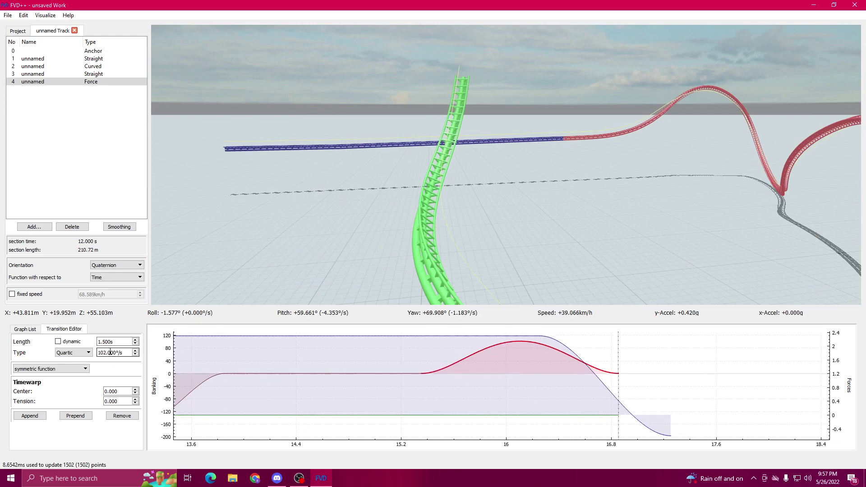
scroll(110, 352, "up", 1)
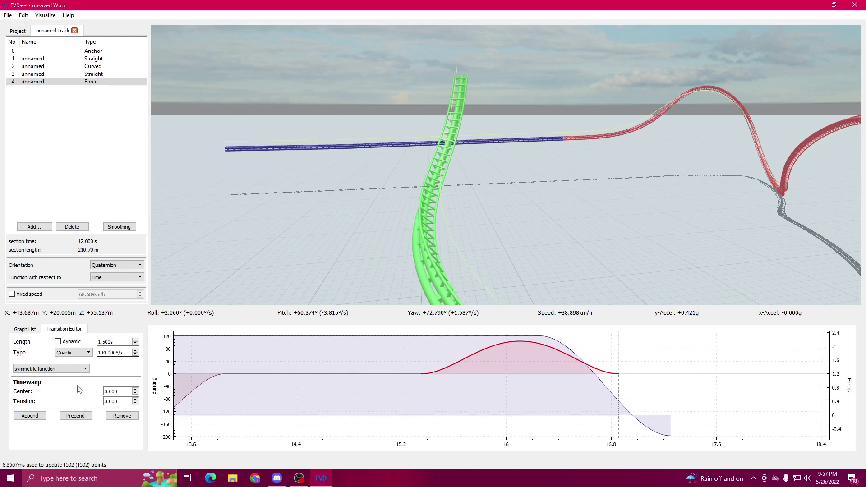
Step: Append another 1 s banking transition and shorten the sustained force transition at the turn's exit to 0.7 s
left_click(29, 416)
left_click_drag(528, 375, 521, 375)
left_click(592, 380)
left_click_drag(573, 266, 667, 253)
key("a")
left_click(501, 338)
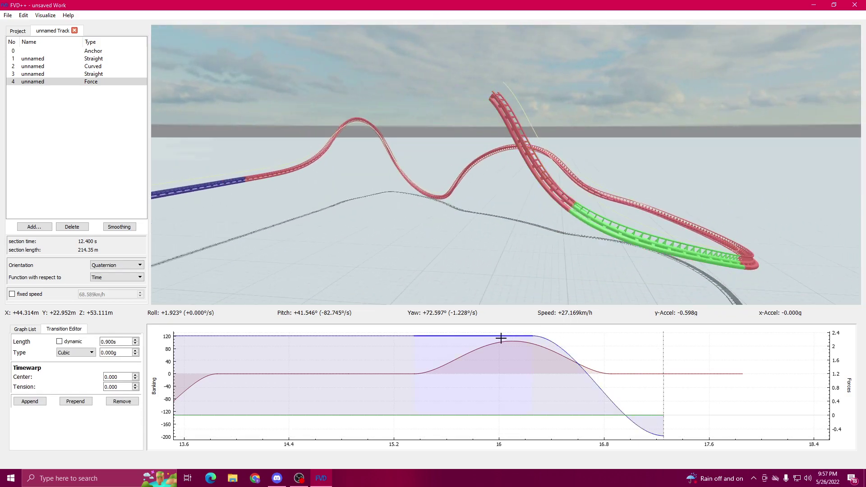
scroll(118, 344, "down", 2)
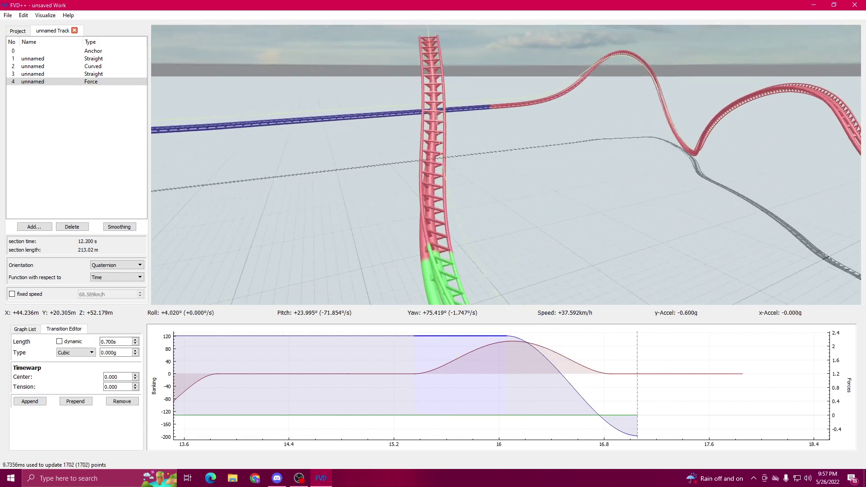
Step: Check the turn's exit from several angles and lower its 1.5 s banking transition below 103°/s to level the track
left_click(549, 358)
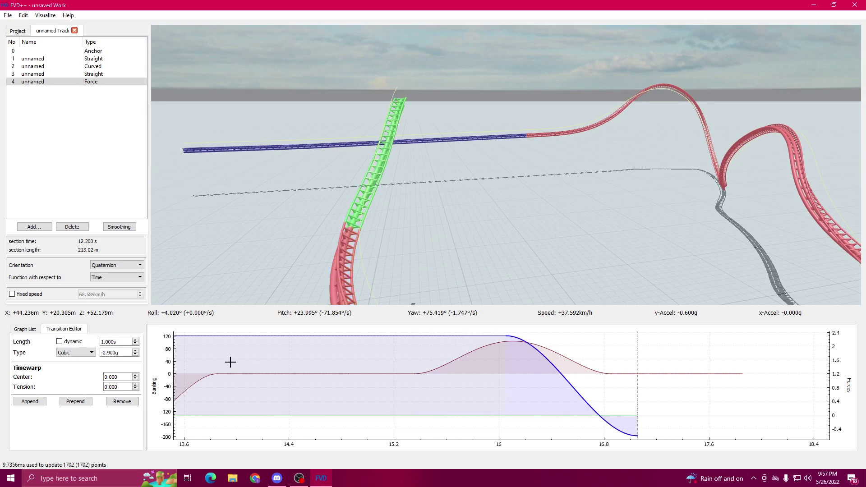
left_click(472, 337)
left_click_drag(216, 266, 247, 270)
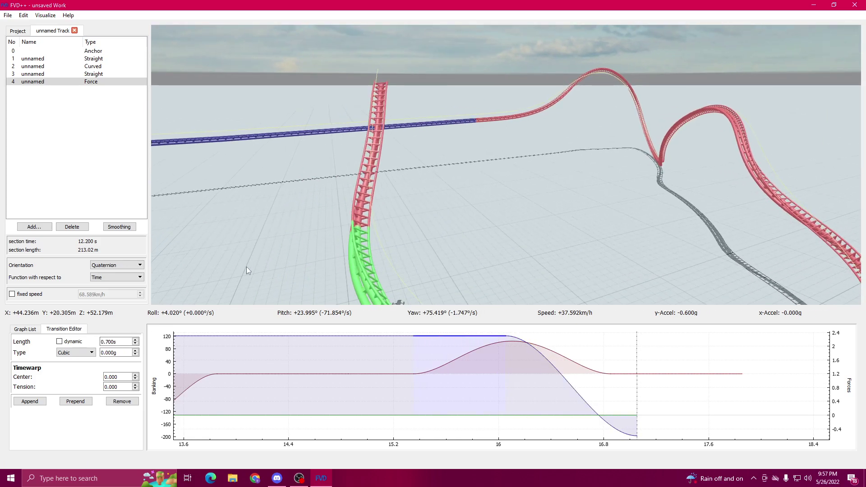
left_click_drag(391, 241, 467, 248)
left_click(542, 345)
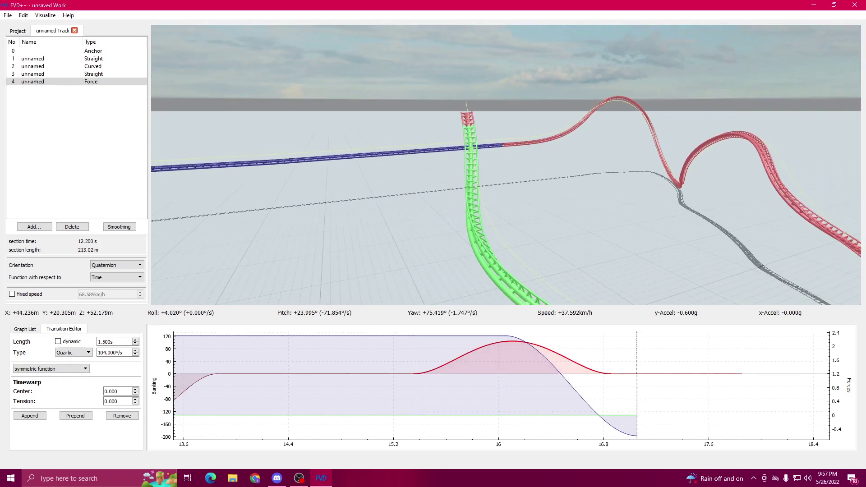
left_click_drag(582, 253, 544, 259)
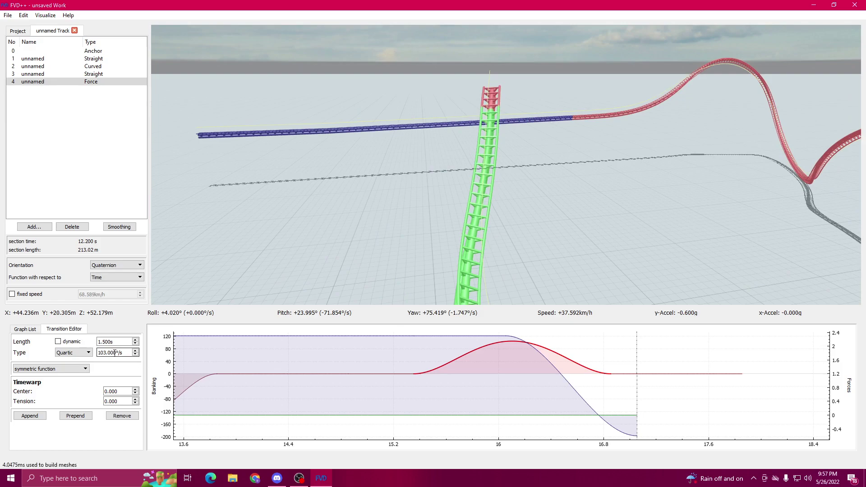
scroll(115, 353, "down", 3)
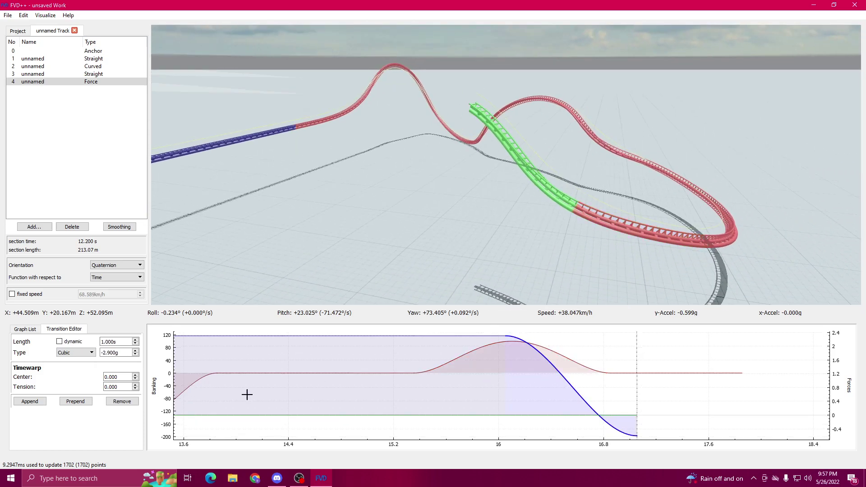
Step: Carry the track over the new crest with a 0.9 s sustained force transition and another 1 s banking transition
left_click(36, 415)
left_click(635, 372)
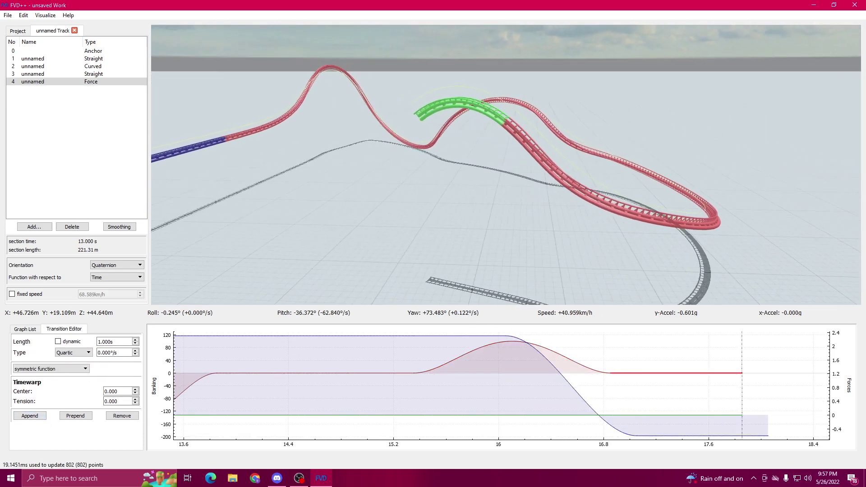
left_click(30, 416)
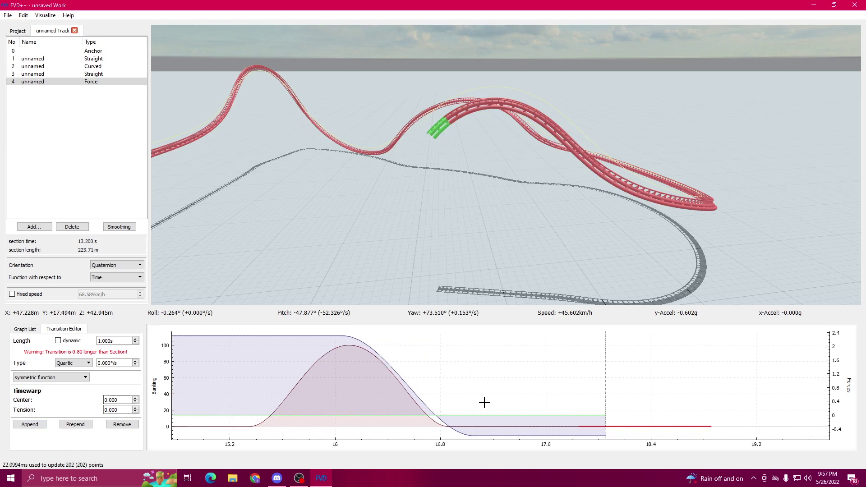
left_click(575, 435)
scroll(118, 342, "down", 2)
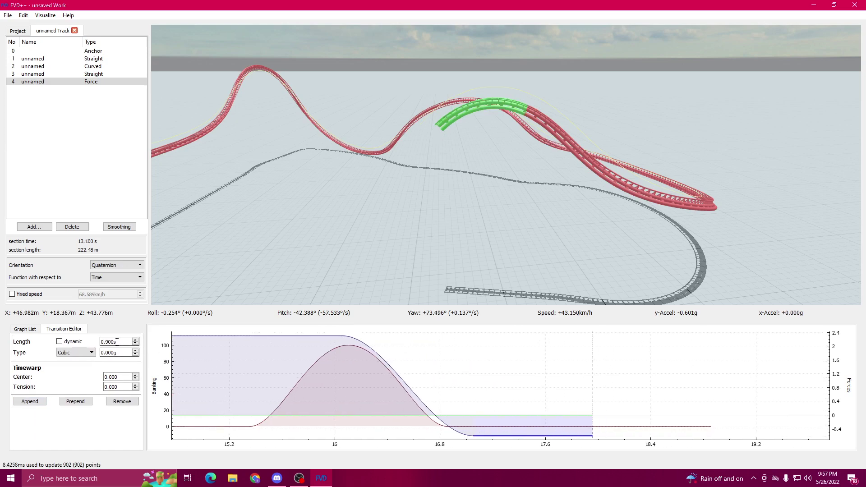
Step: Append another 1 s normal force transition and shorten the sustained force transition over the crest to about 0.4 s
left_click(42, 403)
left_click_drag(576, 285, 642, 362)
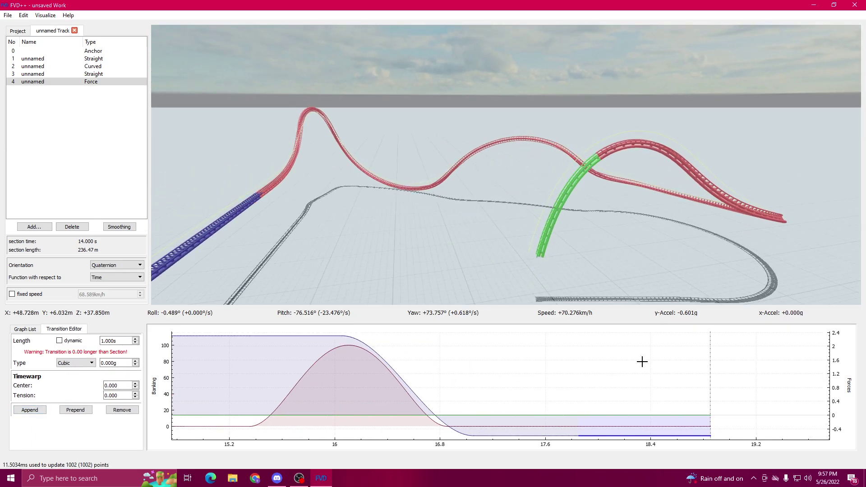
left_click(464, 426)
scroll(111, 340, "down", 4)
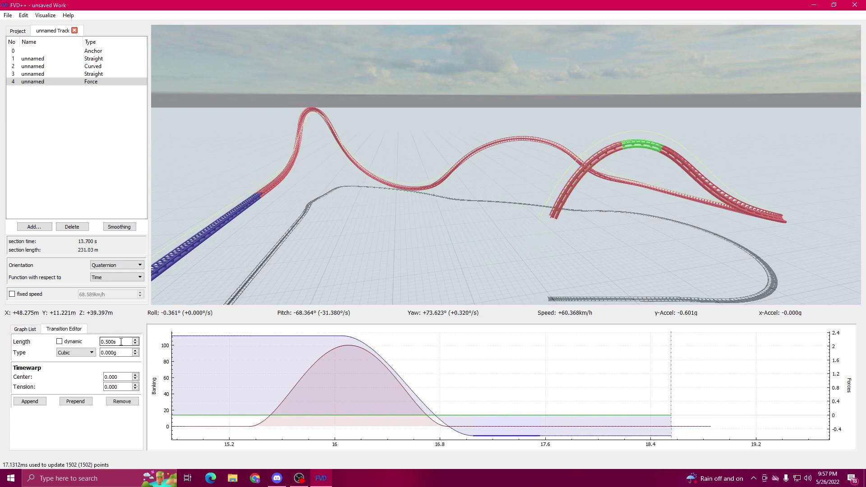
Step: Set the last normal force transition to 3.1 g to pull the track out of the drop after the crest
left_click(610, 431)
left_click(585, 433)
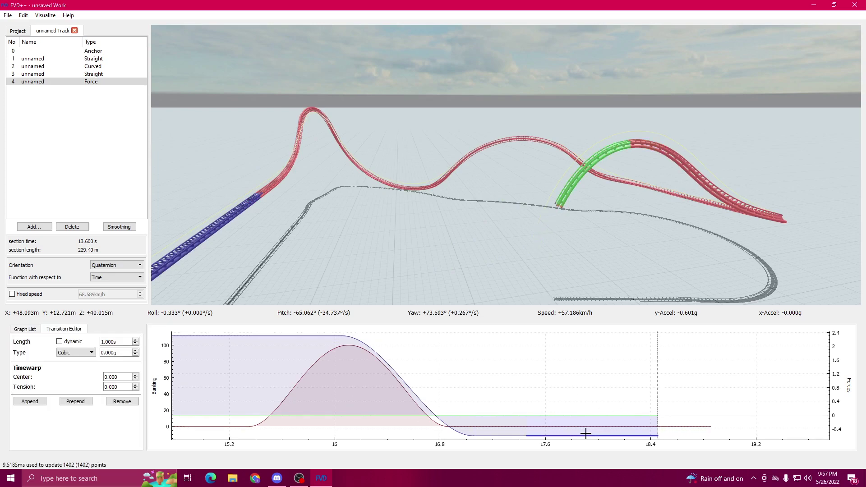
scroll(135, 351, "up", 20)
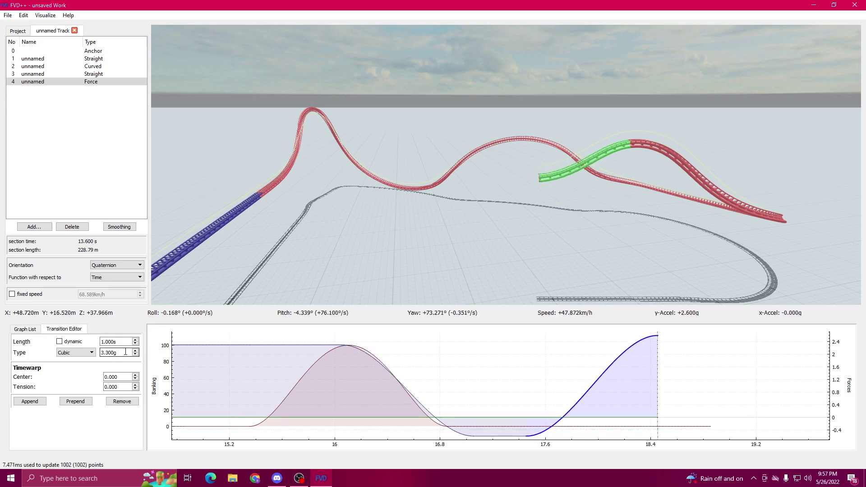
left_click_drag(343, 194, 388, 199)
left_click_drag(598, 339, 547, 357)
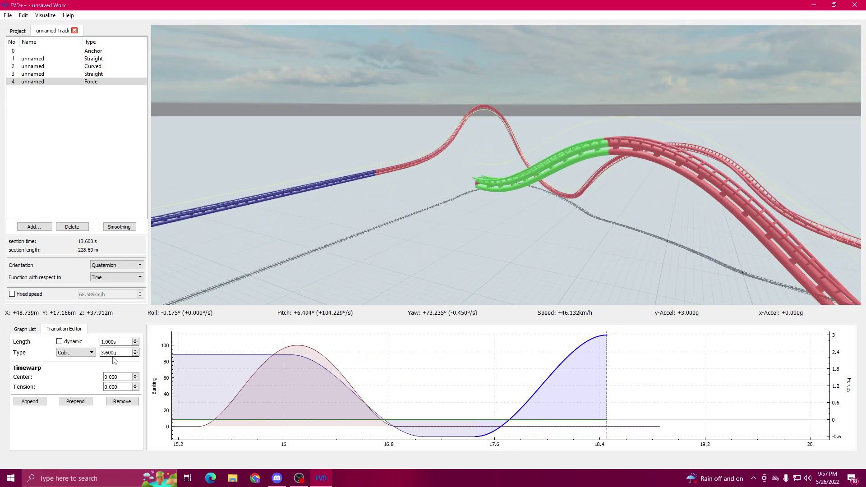
scroll(114, 357, "down", 1)
scroll(115, 354, "down", 4)
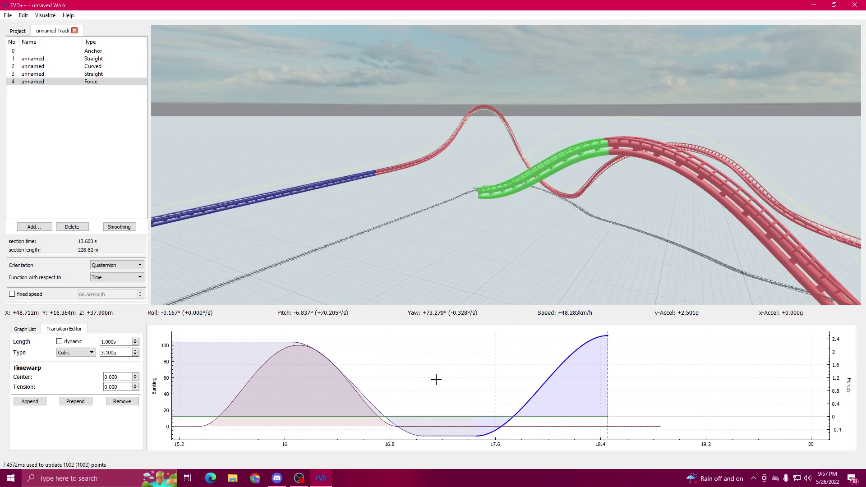
Step: Append 1 s force and banking transitions after the pull-out and set the new normal force transition to -2.7 g
left_click(38, 403)
left_click(596, 427)
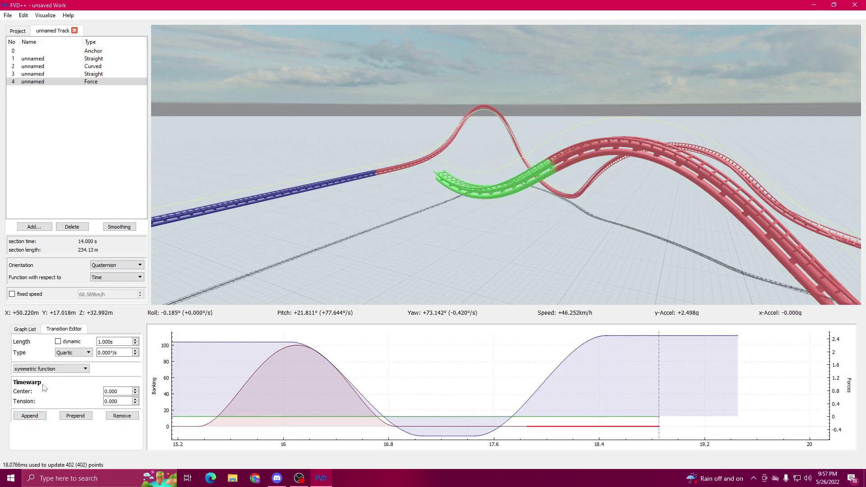
left_click(31, 415)
left_click(656, 337)
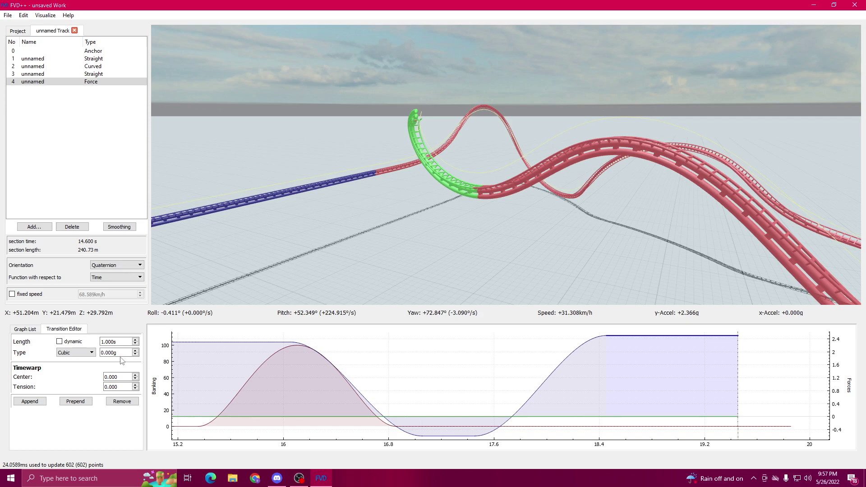
scroll(121, 352, "down", 20)
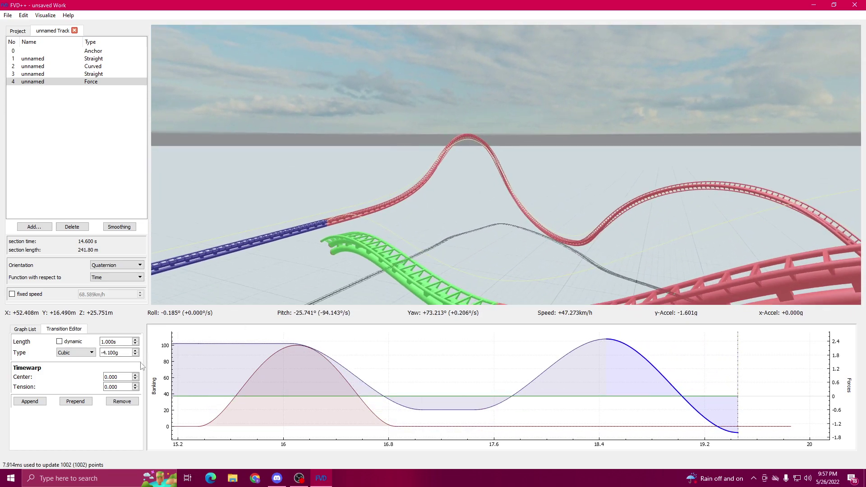
scroll(111, 351, "up", 8)
scroll(110, 351, "up", 6)
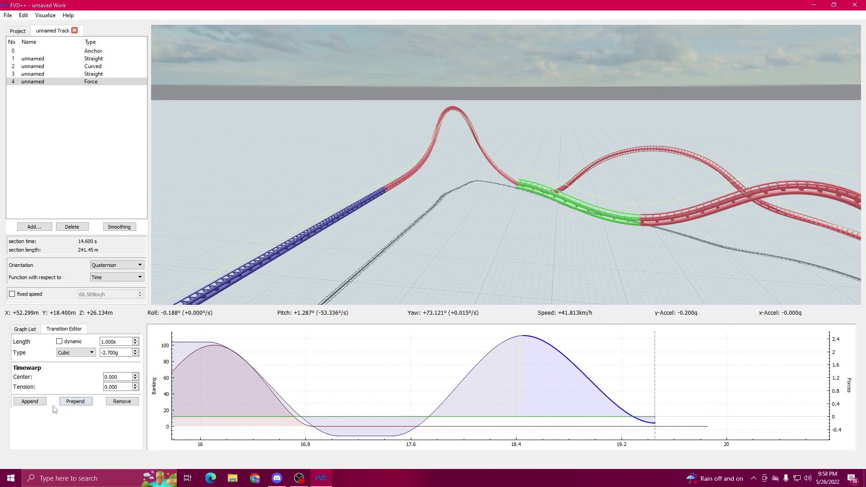
Step: Extend the track over the next small hill with another 1 s normal force transition and another 1 s banking transition
left_click(29, 401)
left_click(622, 426)
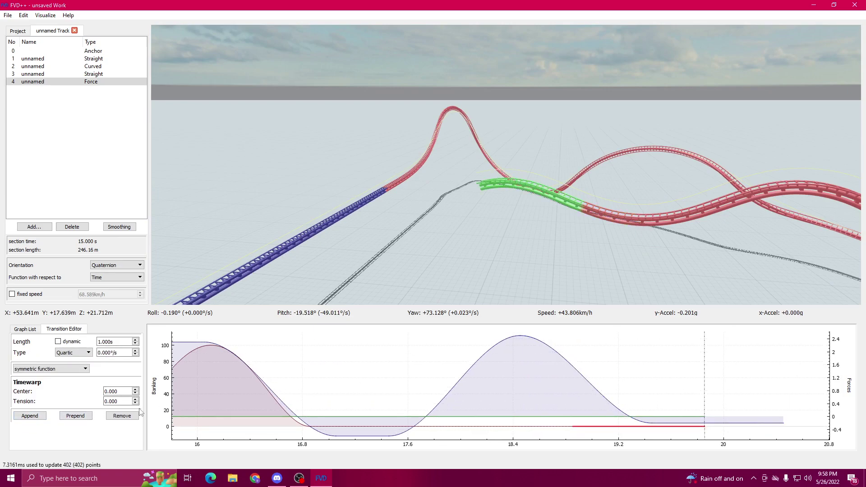
left_click(26, 416)
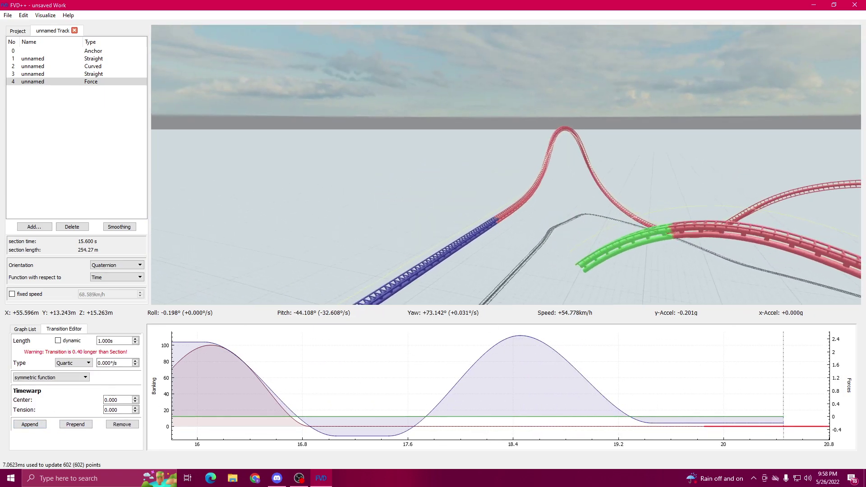
left_click_drag(506, 244, 429, 194)
left_click_drag(595, 370, 467, 369)
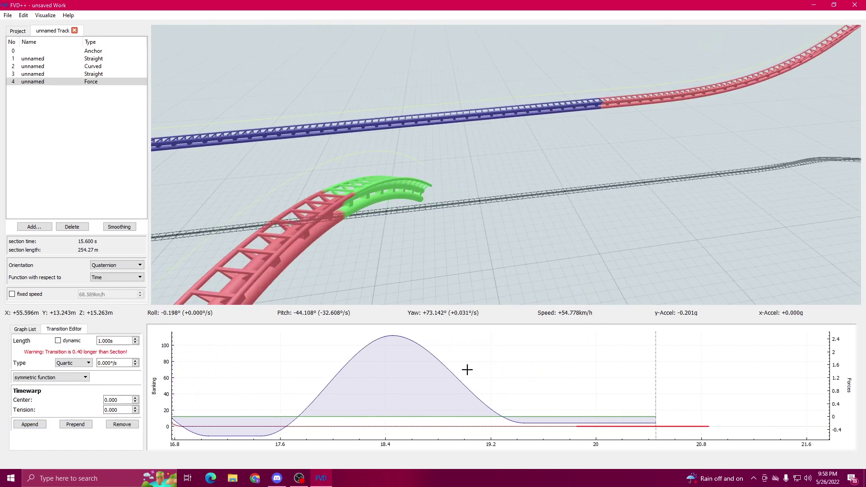
Step: Lengthen the last banking transition to 1.5 s and append another 1 s normal force transition
left_click_drag(506, 243, 491, 239)
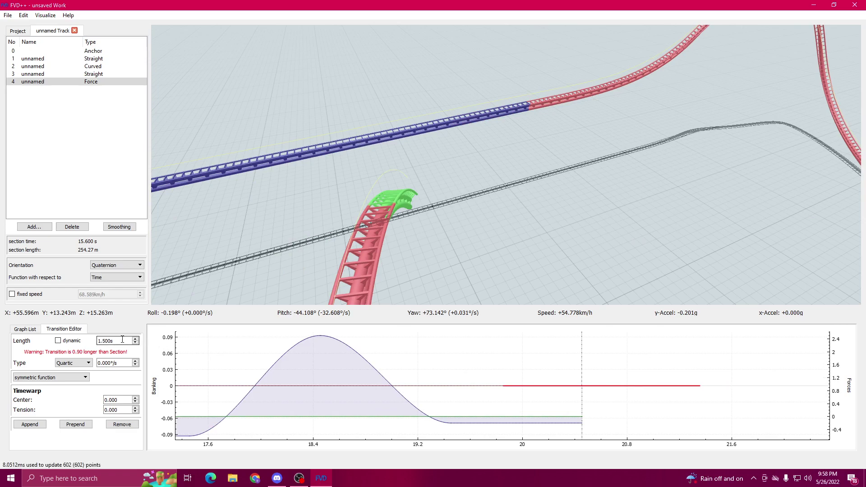
left_click(563, 418)
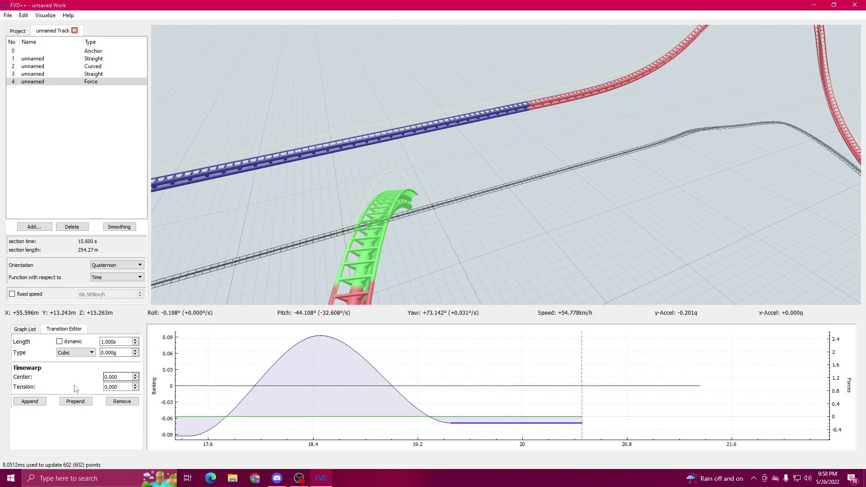
left_click(29, 401)
Step: Set the 1.5 s banking transition's roll rate to about -100°/s to roll the track as it drops off the hill
left_click(591, 385)
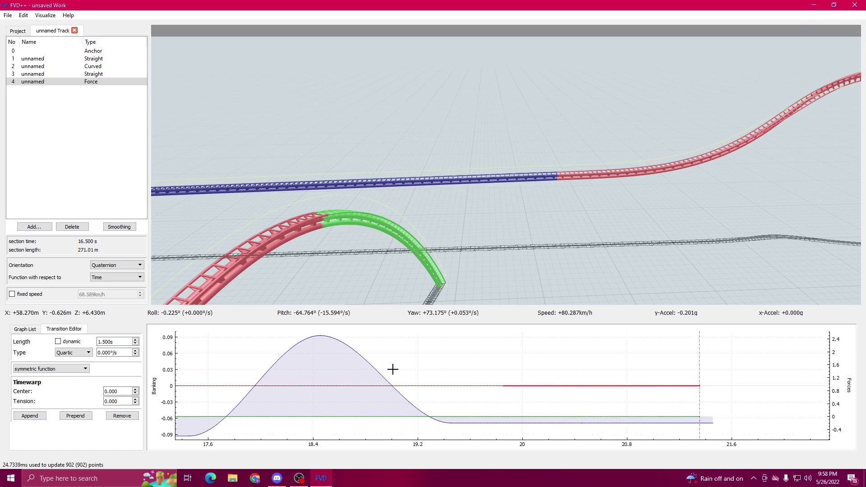
scroll(126, 355, "down", 20)
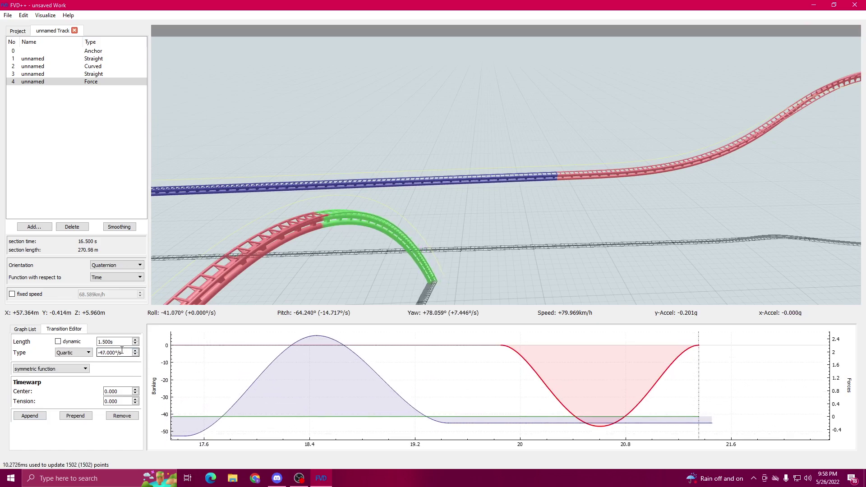
scroll(119, 352, "down", 20)
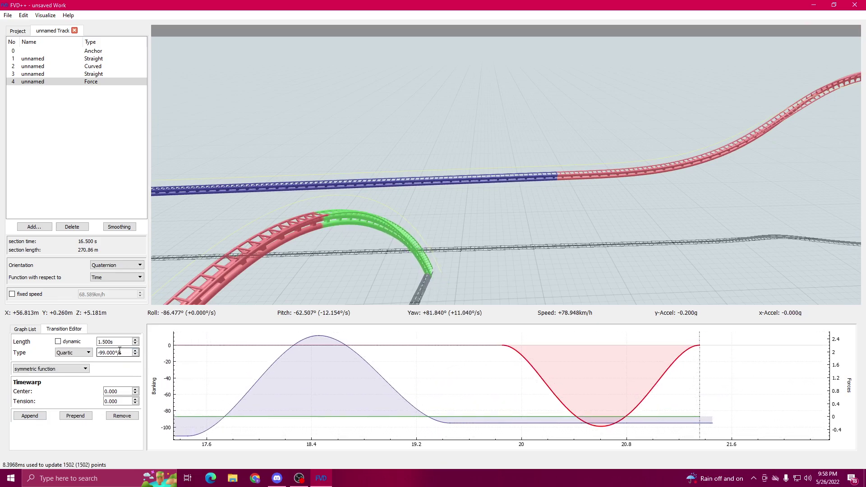
Step: Shorten the sustained negative force transition over the hill to 0.9 s and give the last normal force transition about 2.3 g
left_click(553, 422)
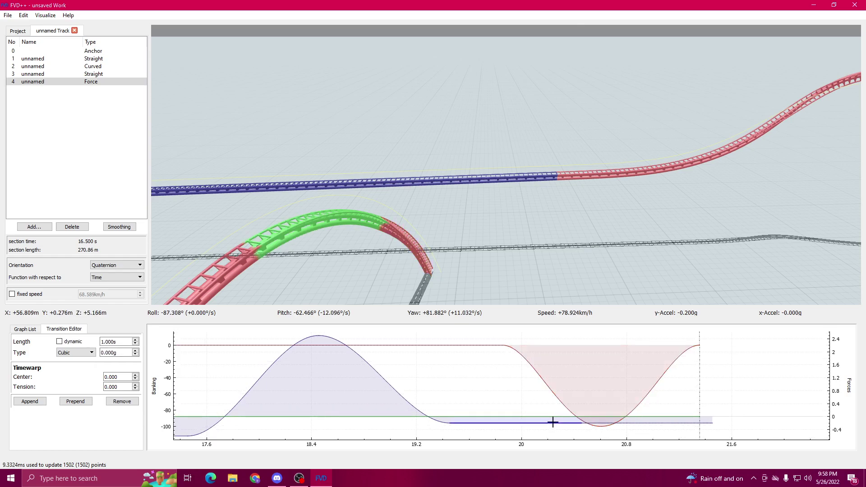
left_click_drag(547, 403, 495, 398)
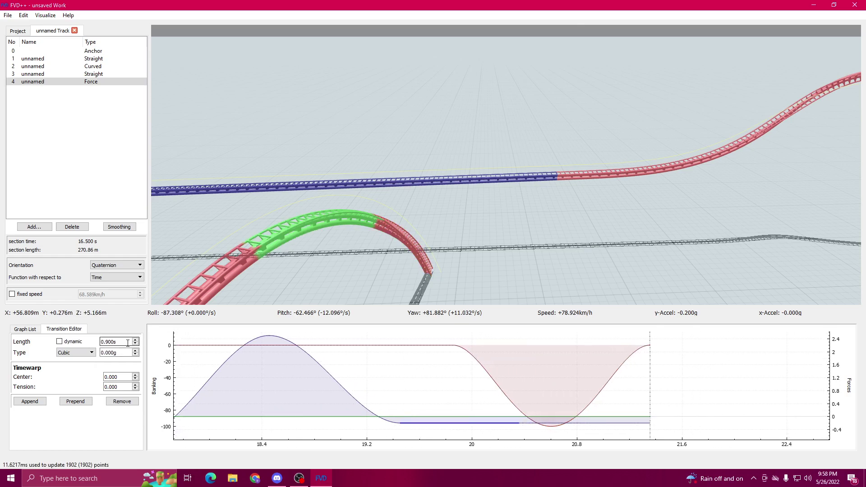
scroll(127, 343, "down", 3)
left_click(554, 416)
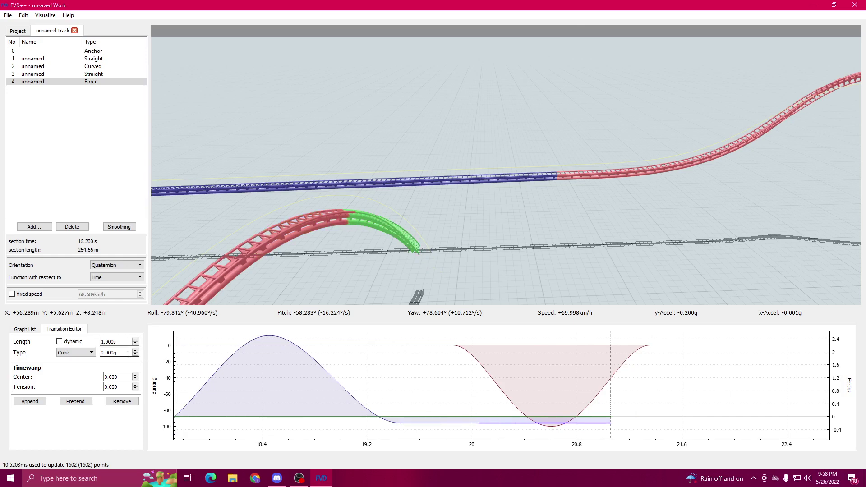
scroll(128, 354, "up", 20)
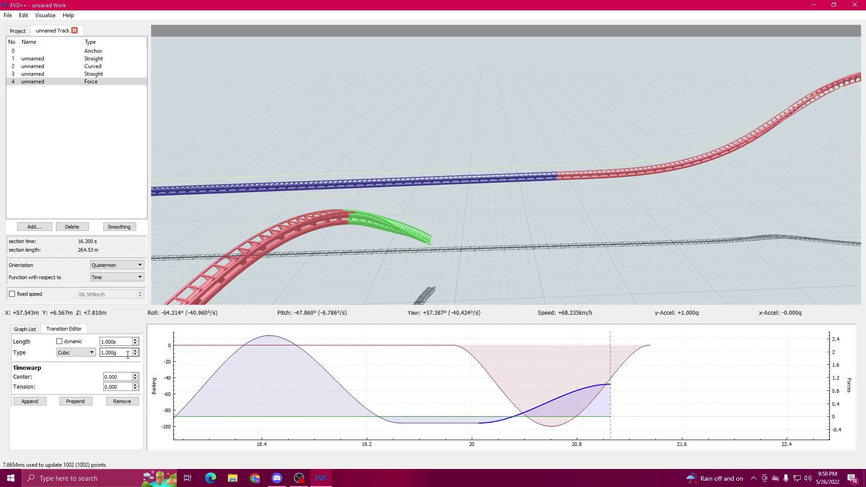
left_click(424, 421)
scroll(123, 343, "up", 3)
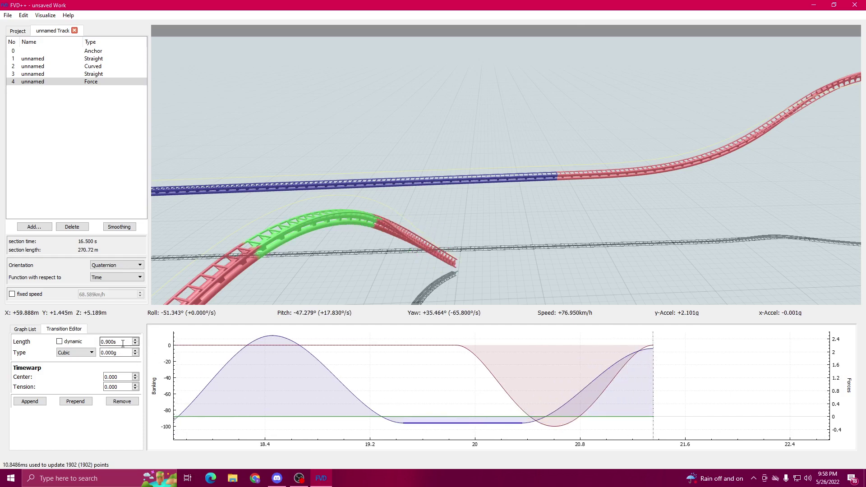
Step: Raise the last normal force transition to about 4.5 g to pull the banked drop out more tightly
left_click(582, 395)
scroll(126, 353, "up", 16)
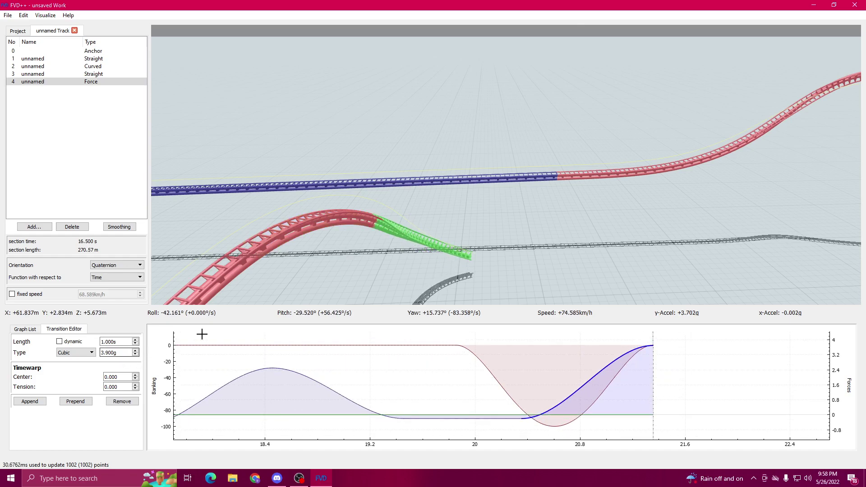
left_click_drag(537, 137, 486, 164)
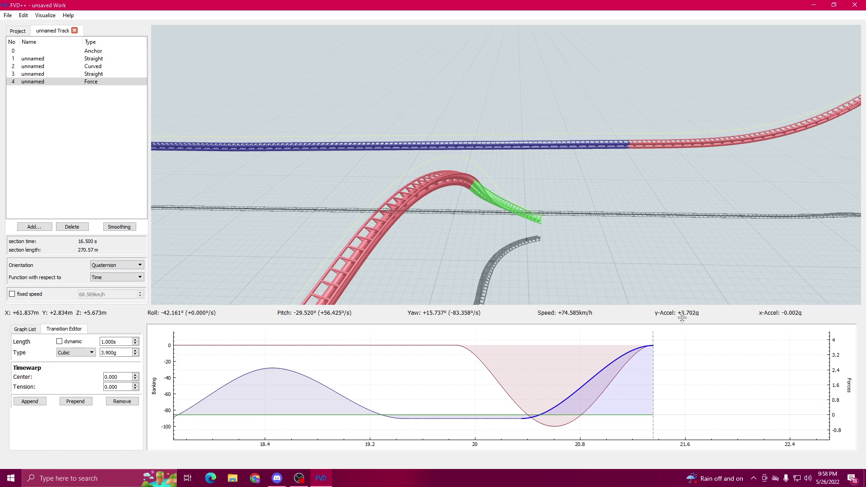
left_click_drag(659, 278, 609, 214)
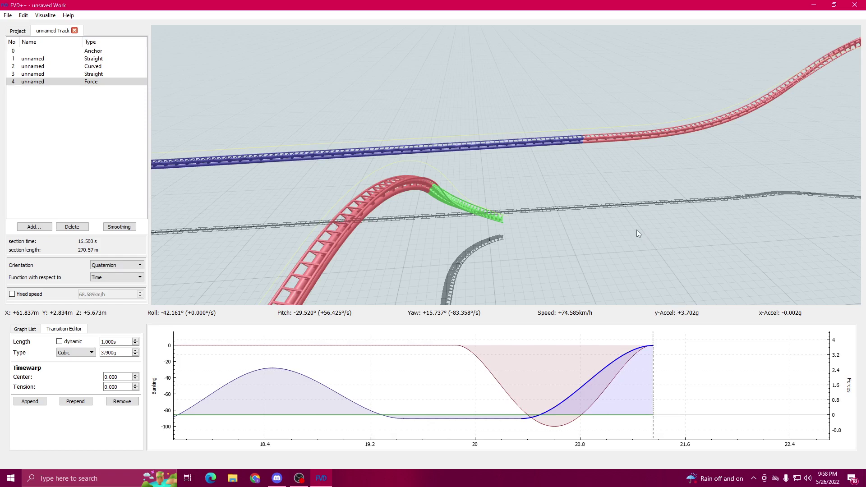
left_click_drag(630, 226, 630, 231)
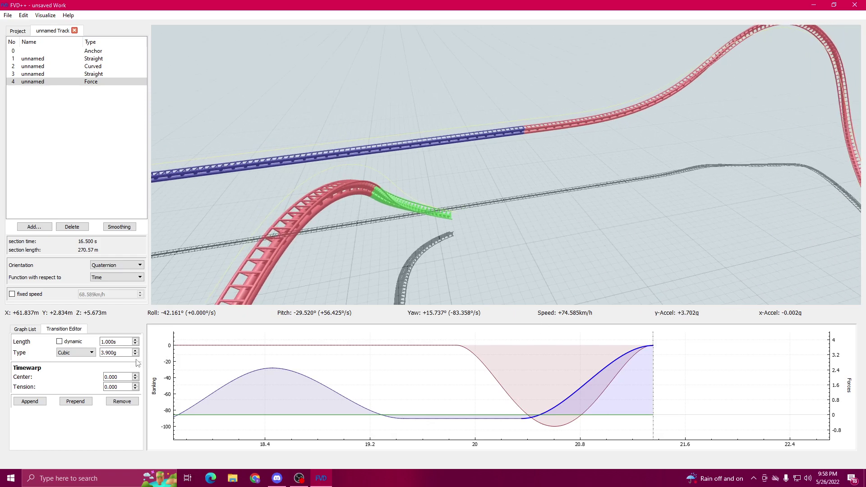
scroll(122, 355, "up", 6)
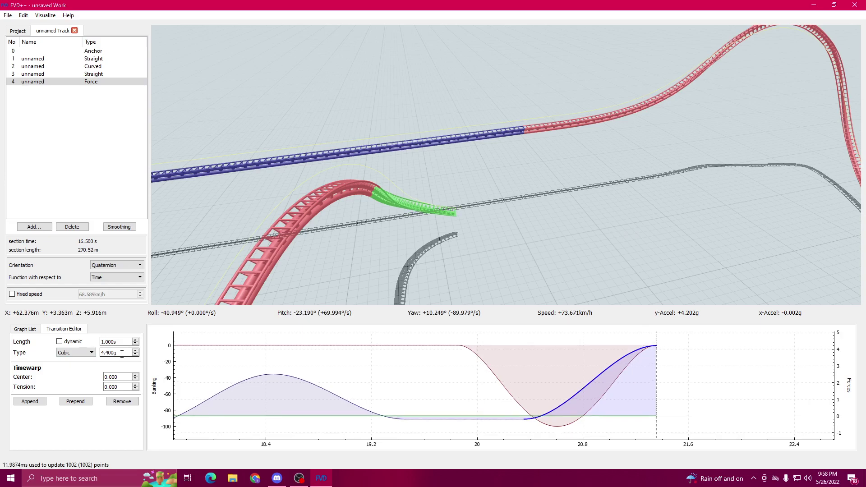
Step: Append another 1 s normal force transition and another 1 s banking transition after the pull-out
left_click(36, 404)
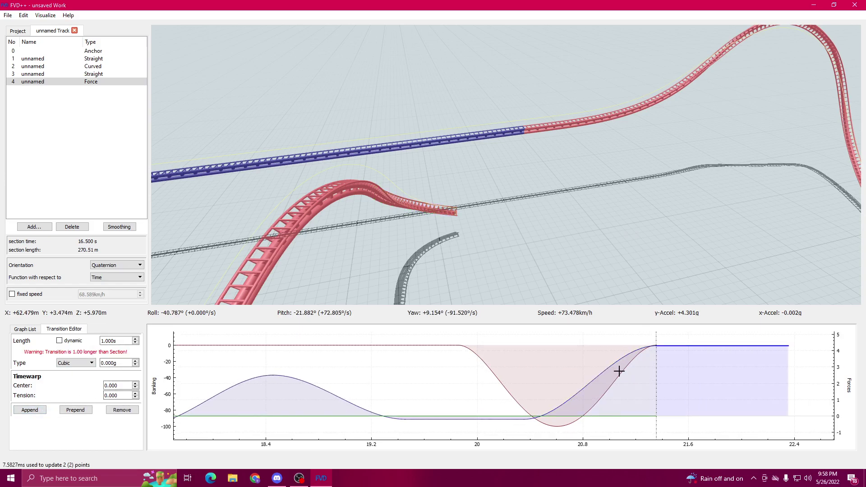
left_click(605, 373)
left_click(40, 416)
Step: Reduce the pull-out's rising normal force transition to 4 g
left_click_drag(406, 203, 506, 216)
left_click(620, 357)
left_click(621, 357)
scroll(125, 352, "down", 3)
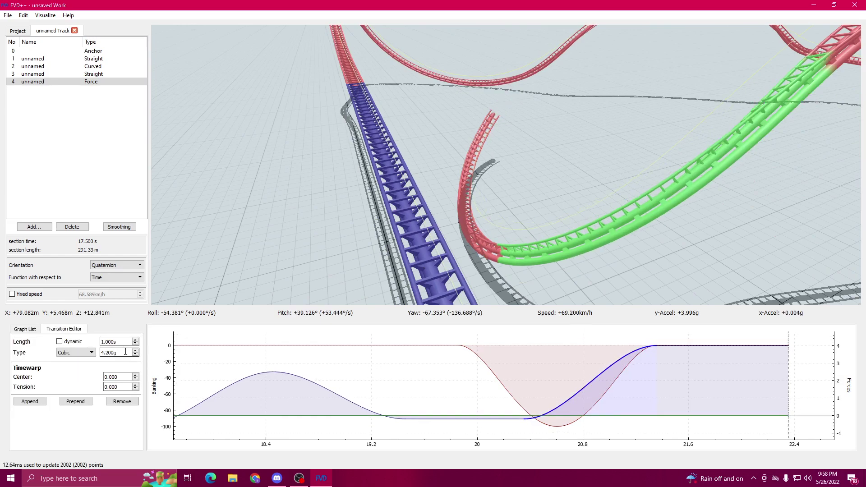
scroll(126, 352, "down", 3)
left_click_drag(271, 248, 391, 218)
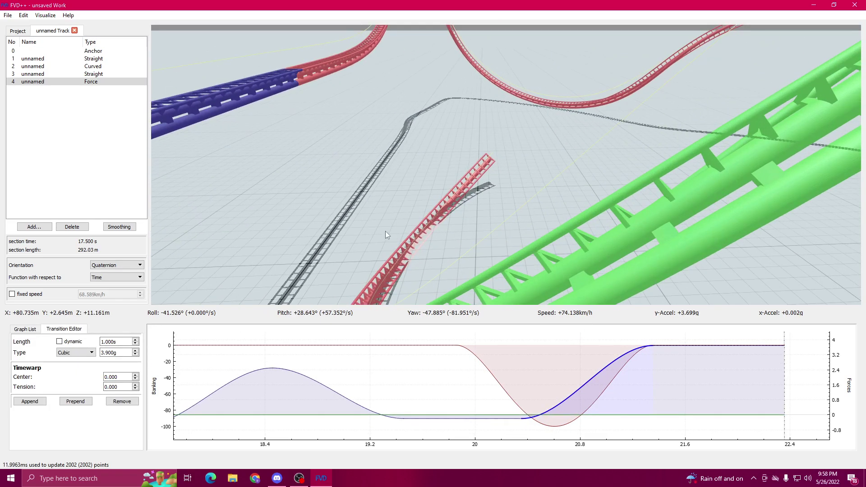
scroll(120, 353, "up", 1)
left_click_drag(321, 220, 365, 208)
key("w")
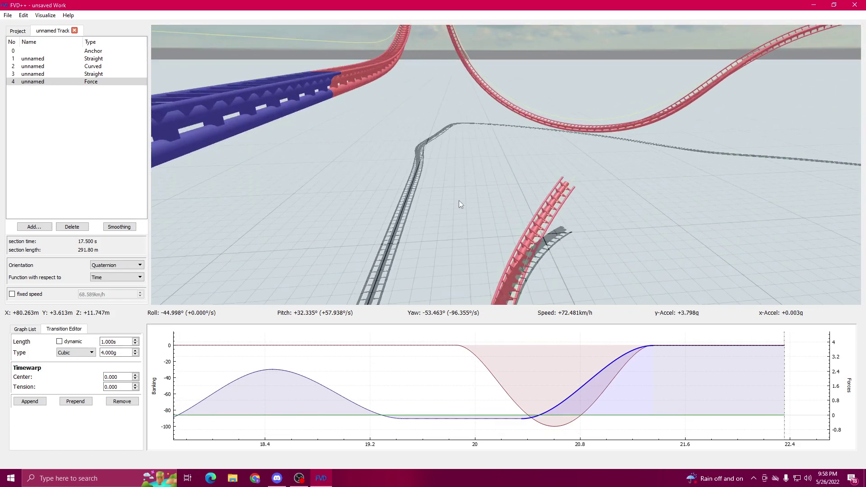
Step: Examine the banked pull-out turn and its clearance to the rest of the track from several viewpoints
left_click(686, 347)
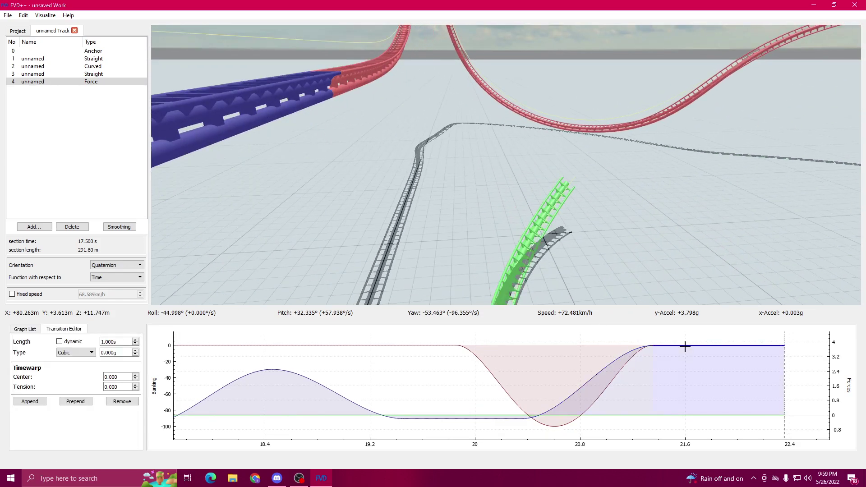
key("d")
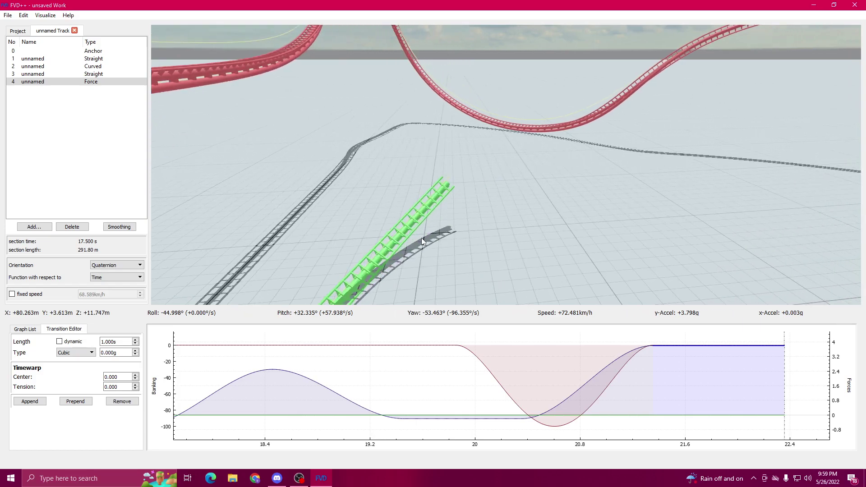
key("s")
left_click_drag(421, 238, 473, 222)
key("w")
key("space")
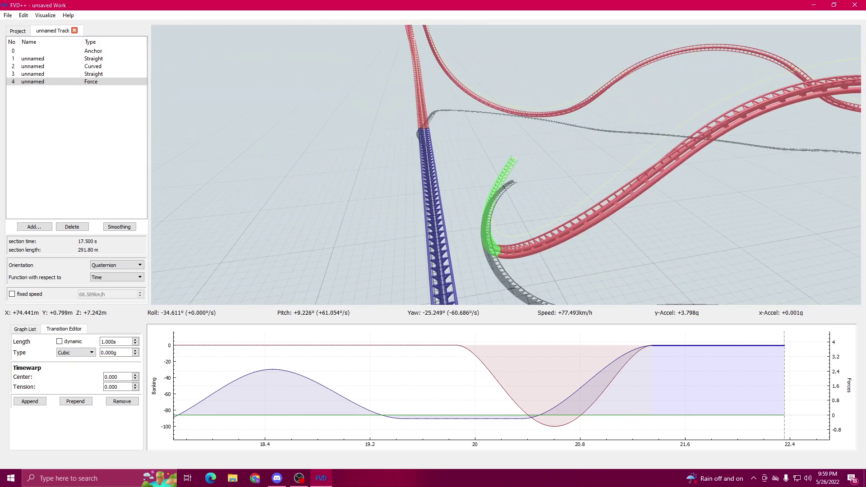
left_click_drag(497, 212, 532, 226)
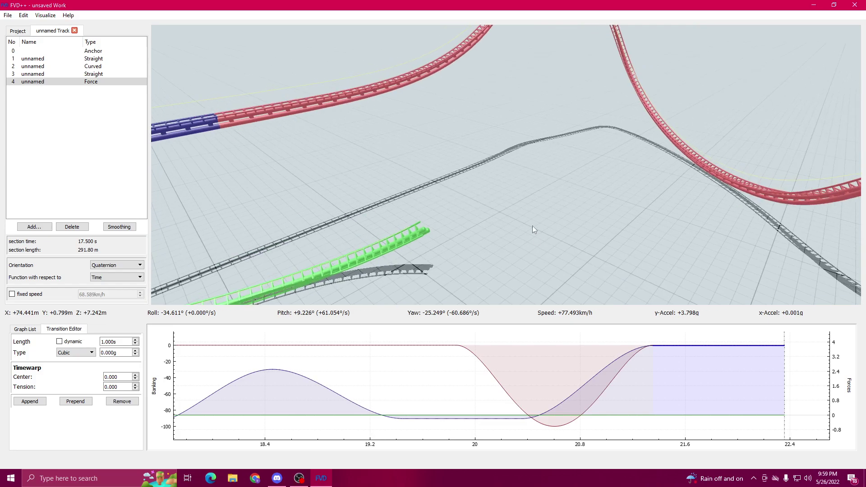
left_click_drag(388, 122, 408, 128)
left_click_drag(345, 123, 270, 137)
Step: Lengthen the last banking transition to 1.5 s and append another 1 s normal force transition
left_click_drag(716, 358, 588, 358)
left_click(595, 345)
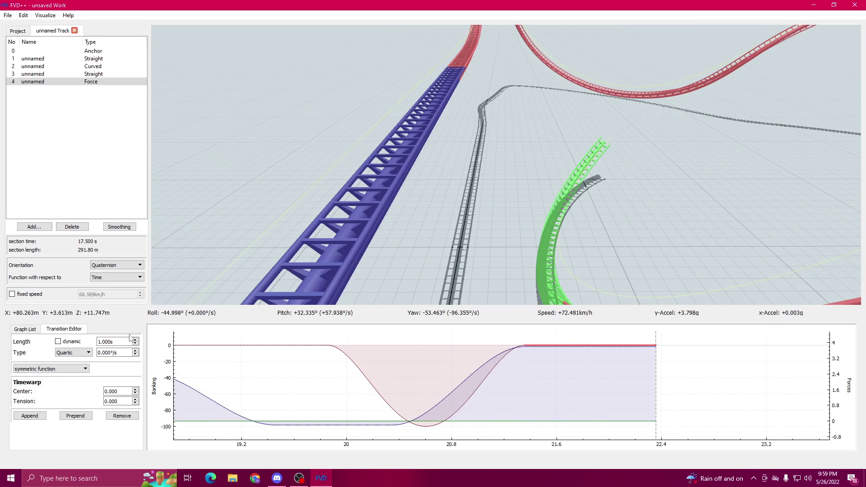
scroll(122, 342, "up", 4)
left_click(604, 346)
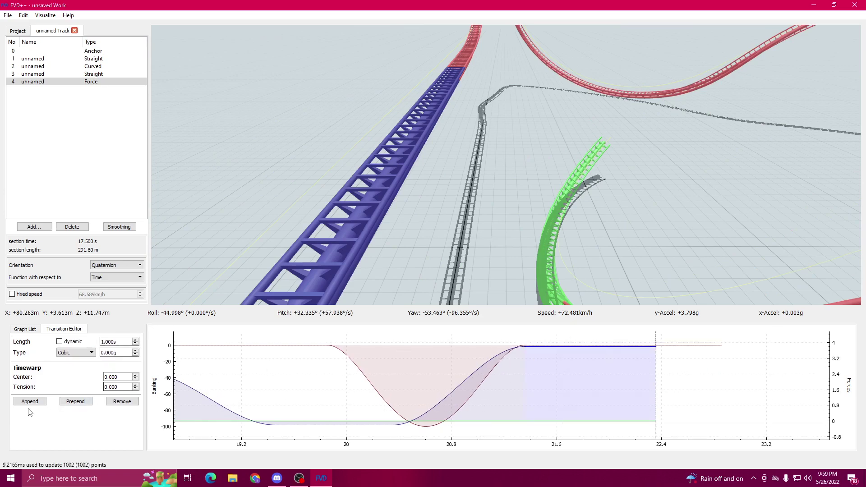
left_click(30, 409)
Step: Set the last banking transition's roll rate to 100°/s to roll the track into the opposite direction
left_click(631, 341)
left_click(624, 345)
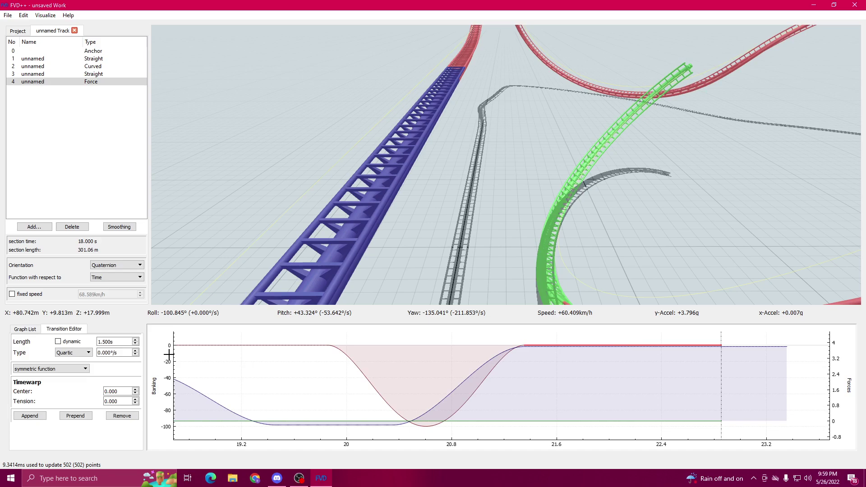
scroll(117, 353, "up", 16)
scroll(117, 352, "up", 20)
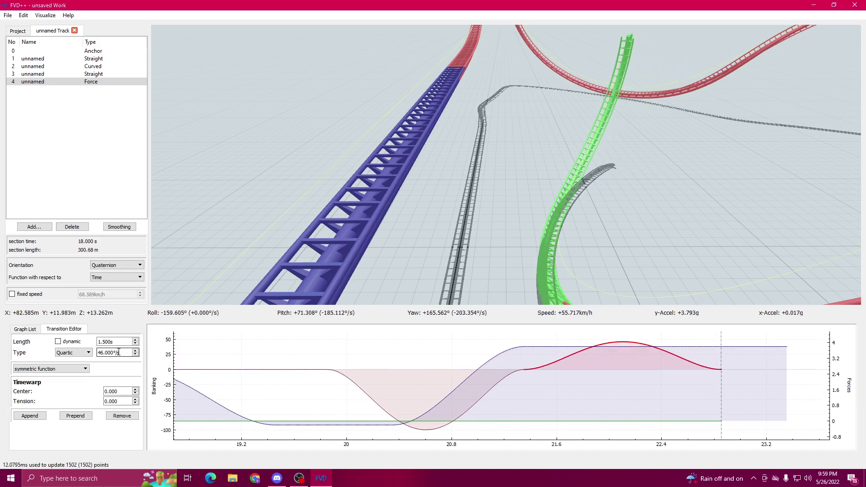
scroll(119, 352, "up", 20)
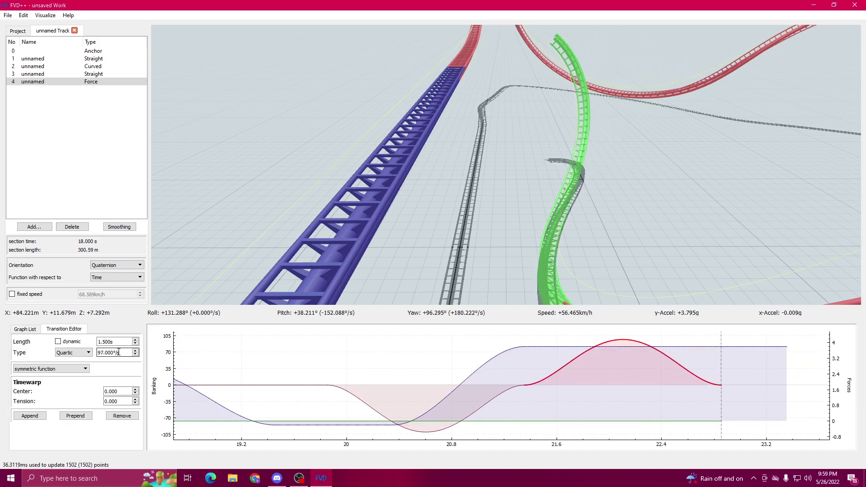
scroll(119, 352, "down", 8)
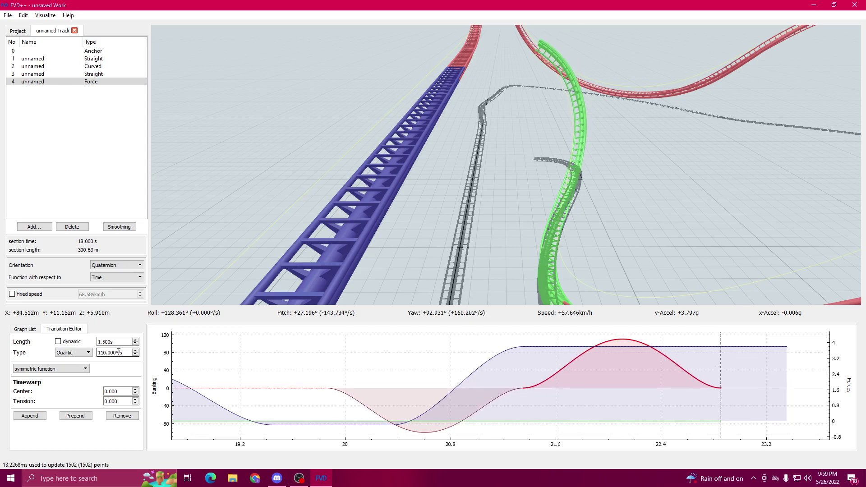
scroll(119, 353, "down", 4)
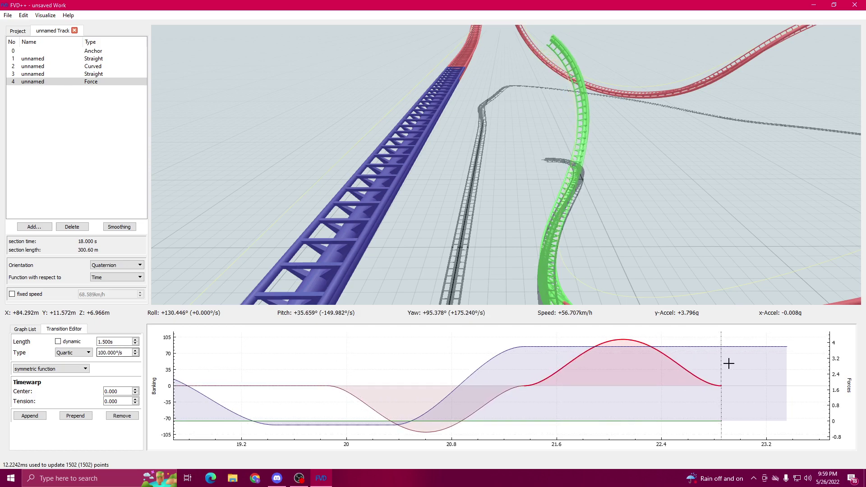
Step: Set the normal force transition after the pull-out peak to -2 g and append another banking transition
left_click(585, 345)
scroll(119, 352, "down", 20)
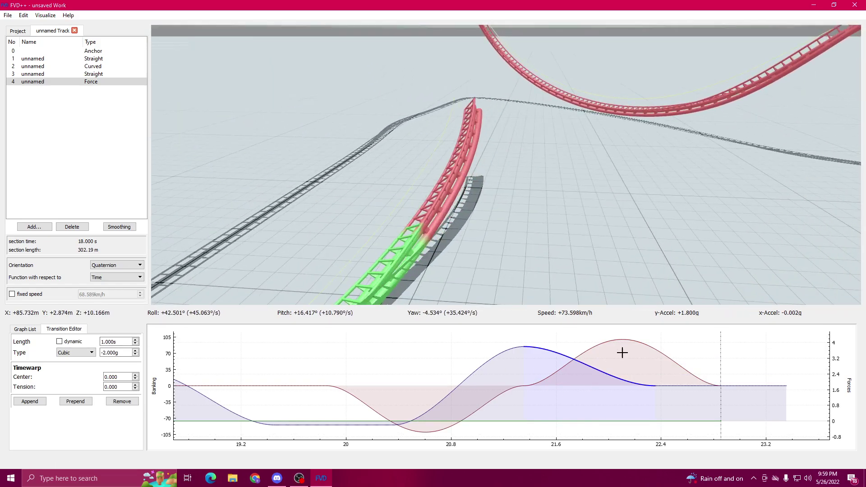
left_click(627, 341)
left_click(40, 416)
left_click(677, 387)
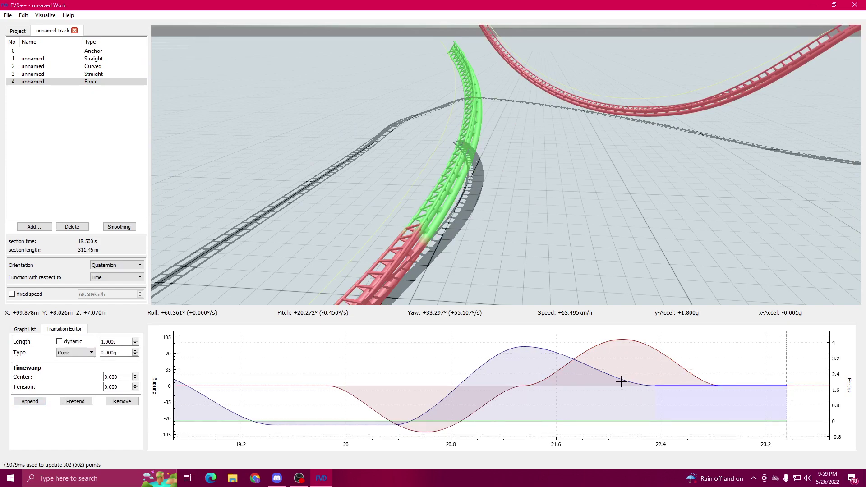
Step: Try the falling normal force transition at -1.8 g and -2.5 g, and return it to -2 g
left_click(620, 381)
key("s")
left_click_drag(572, 270, 571, 231)
scroll(123, 355, "up", 12)
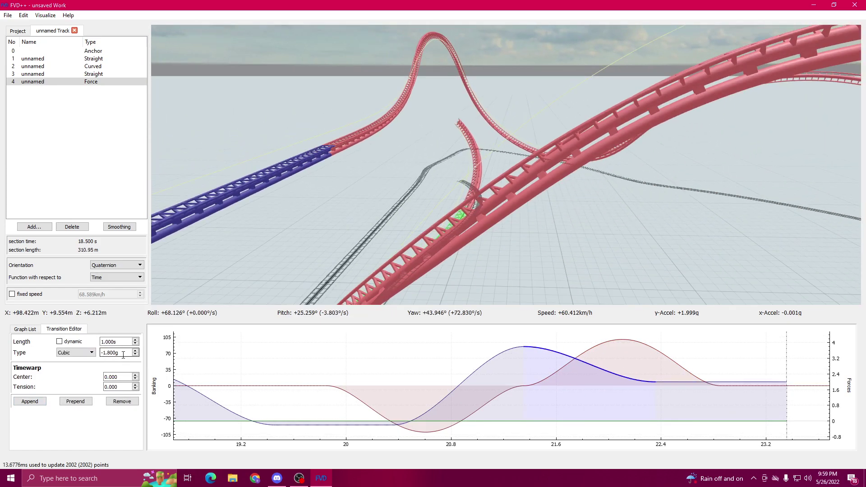
scroll(123, 355, "down", 17)
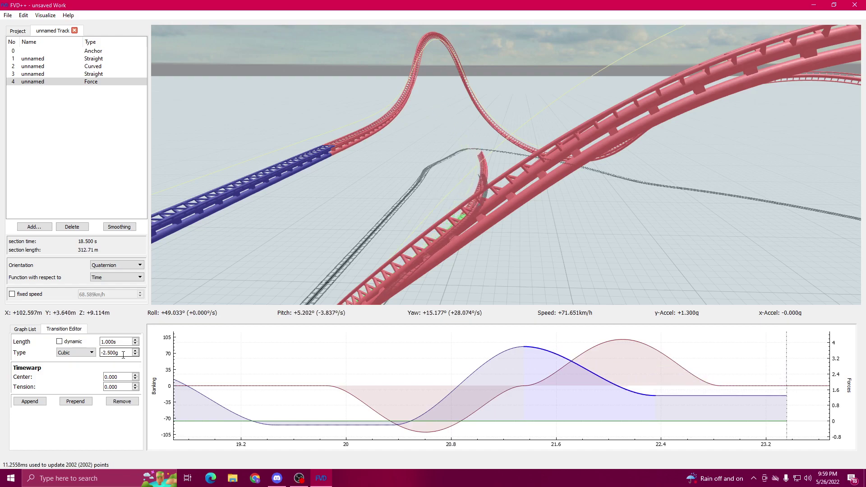
scroll(123, 355, "up", 4)
scroll(123, 355, "up", 1)
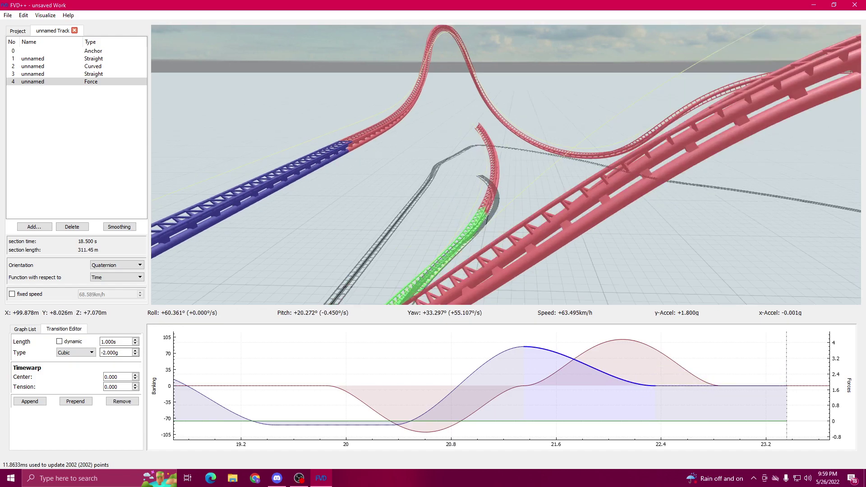
Step: Append two more 1 s normal force transitions at 0 g to the end of the force section
left_click(684, 370)
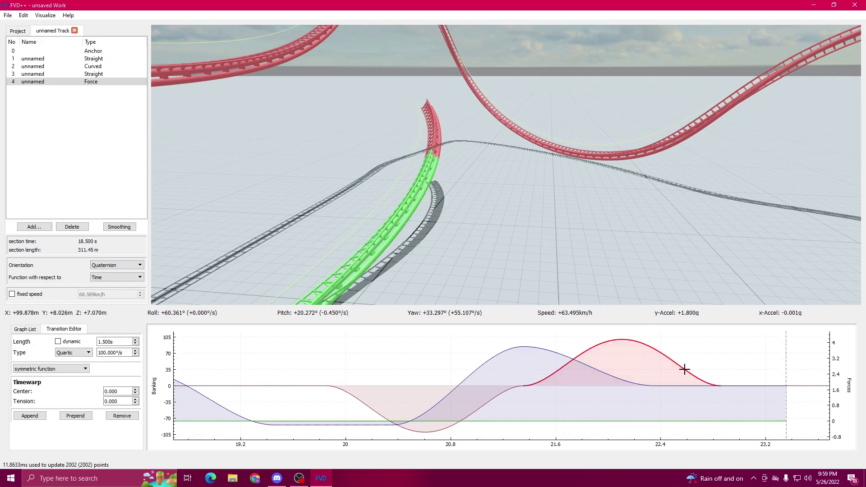
left_click(659, 386)
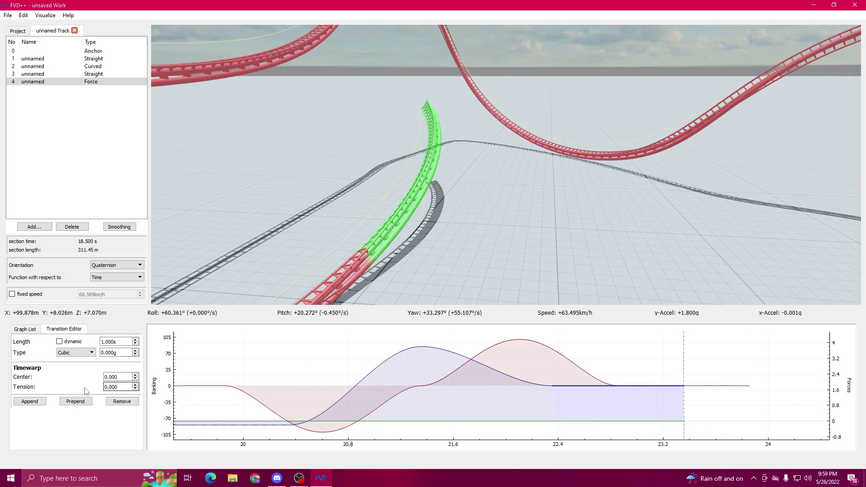
left_click(30, 401)
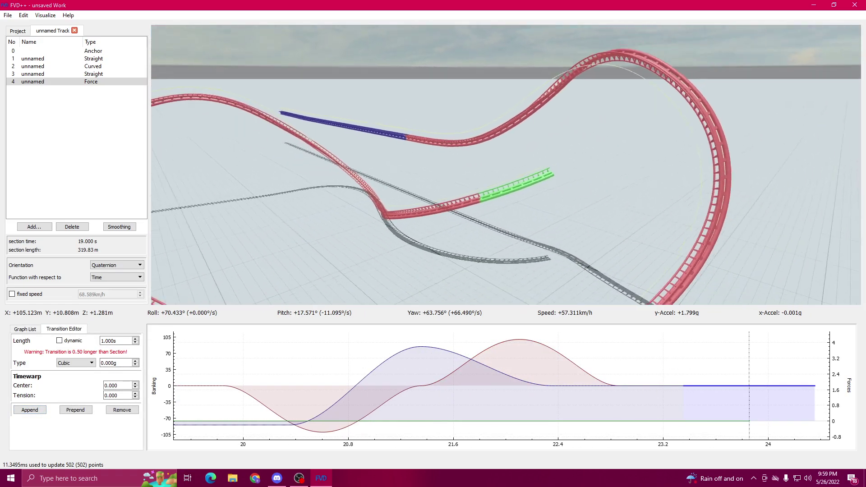
left_click_drag(451, 289, 595, 273)
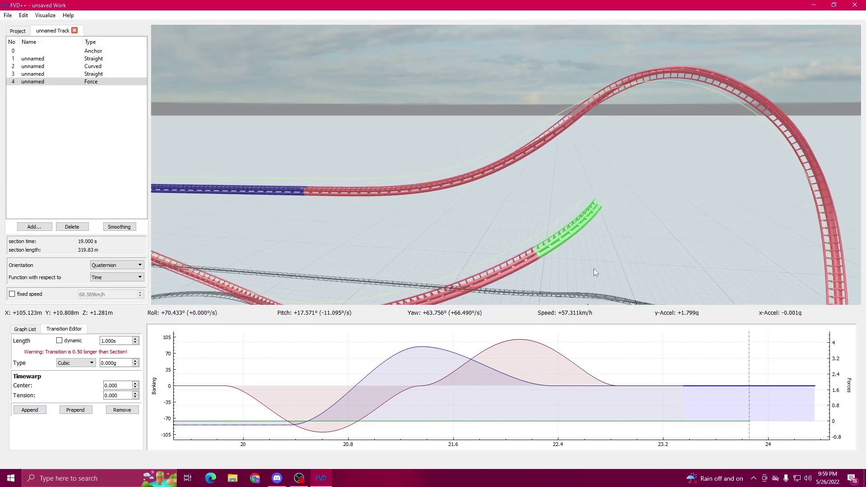
left_click(40, 410)
Step: Set the roll rate of the positive 1.5 s banking transition to 104°/s
left_click_drag(613, 386, 374, 405)
left_click(477, 388)
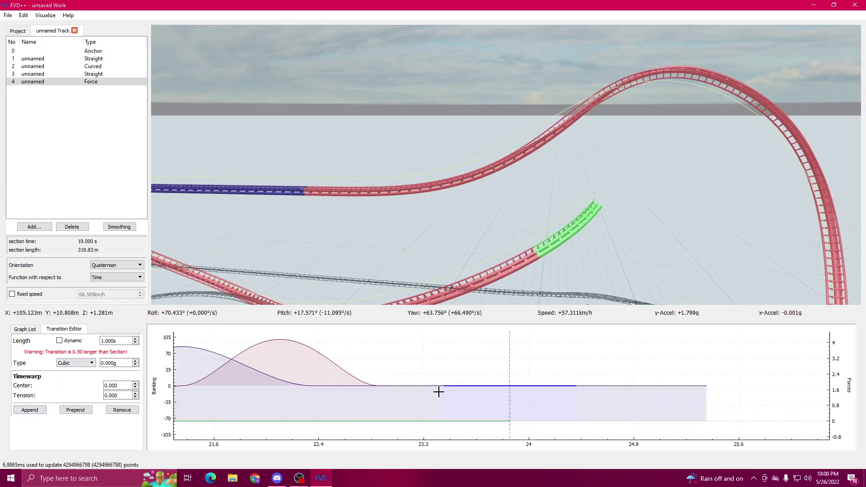
left_click(425, 388)
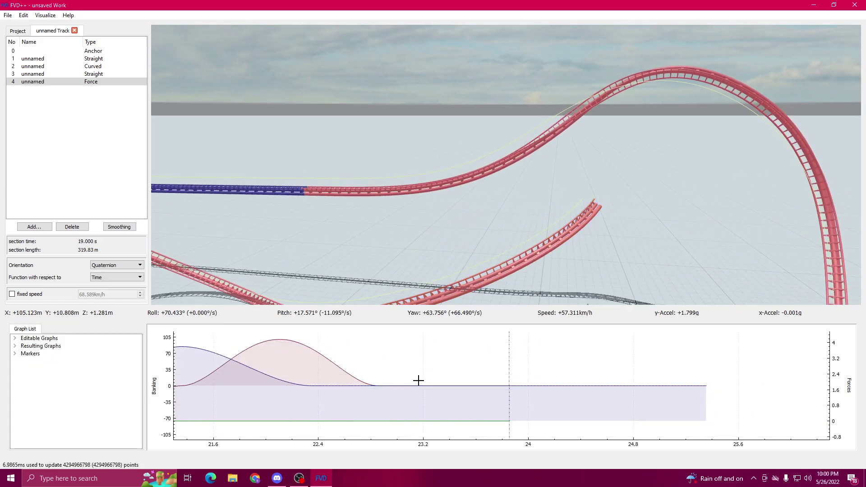
left_click(452, 386)
left_click(428, 381)
left_click(388, 387)
left_click(379, 386)
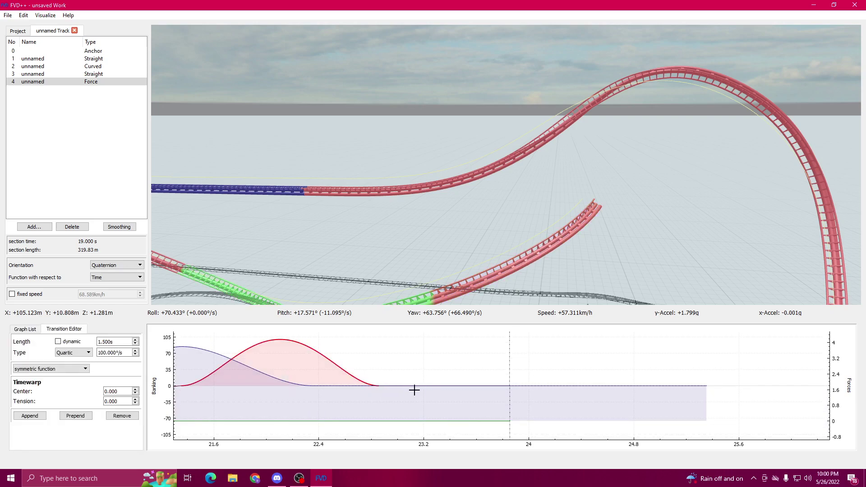
scroll(114, 356, "up", 4)
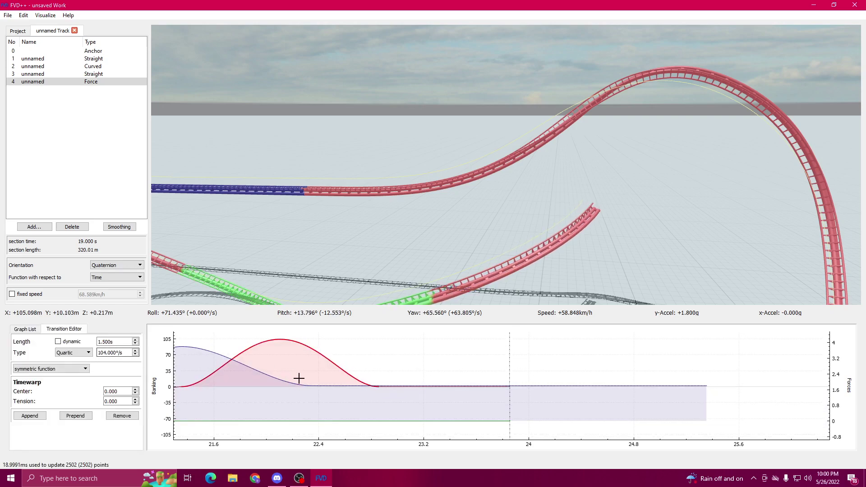
Step: Append another banking transition after the last flat one and lengthen it to 1.5 s
left_click(393, 388)
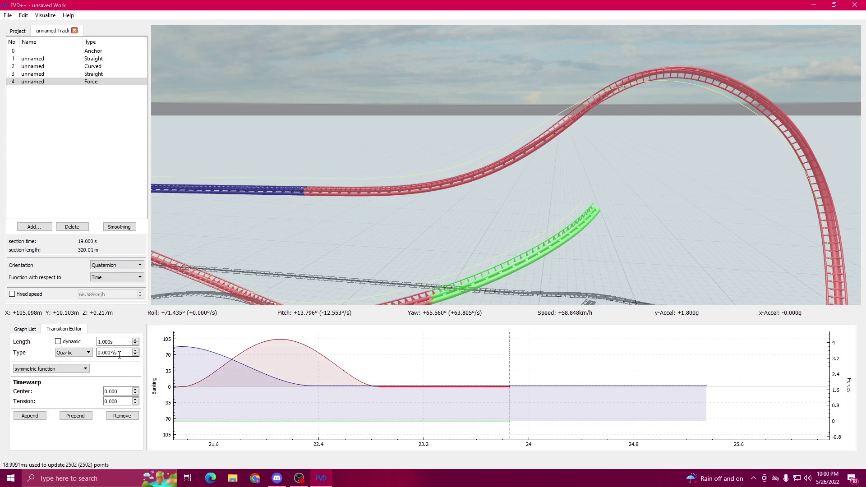
left_click(30, 416)
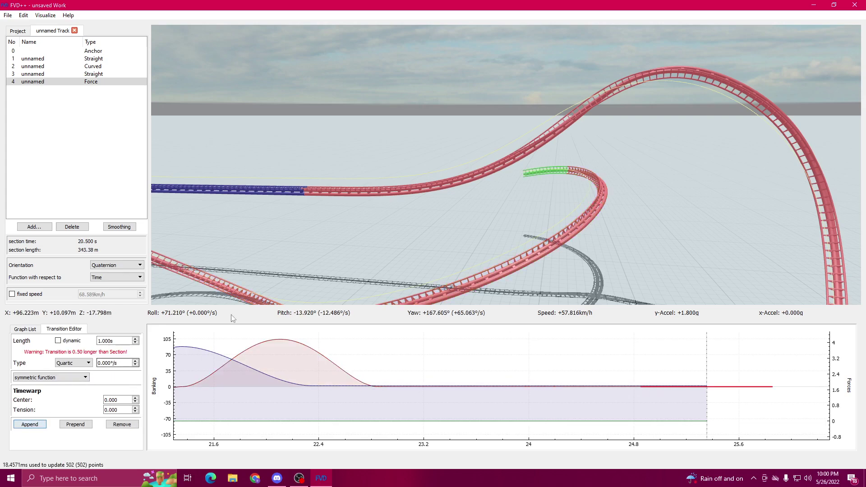
left_click_drag(506, 165, 451, 194)
key("s")
left_click_drag(604, 373, 534, 371)
scroll(117, 341, "up", 7)
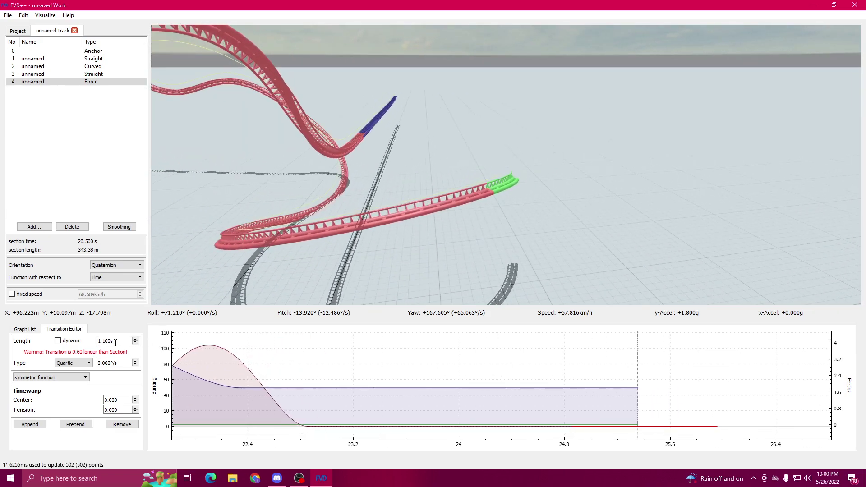
Step: Append one more 1 s normal force transition to extend the end of the track
left_click(603, 391)
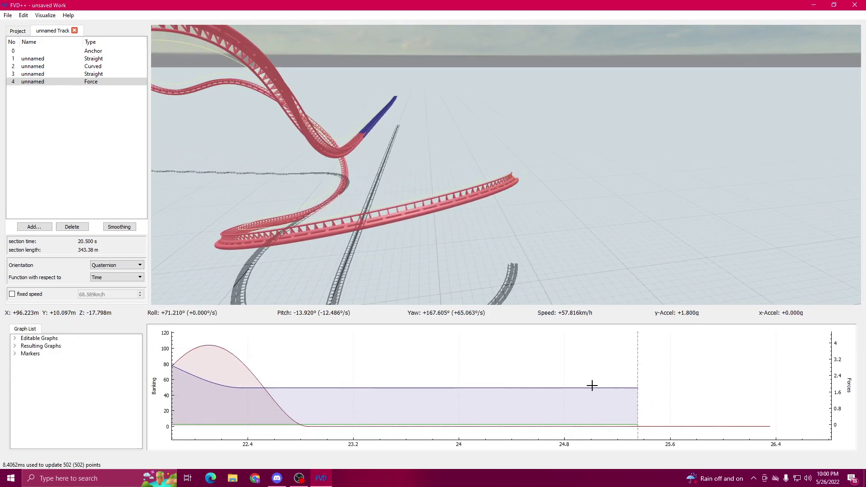
left_click(610, 391)
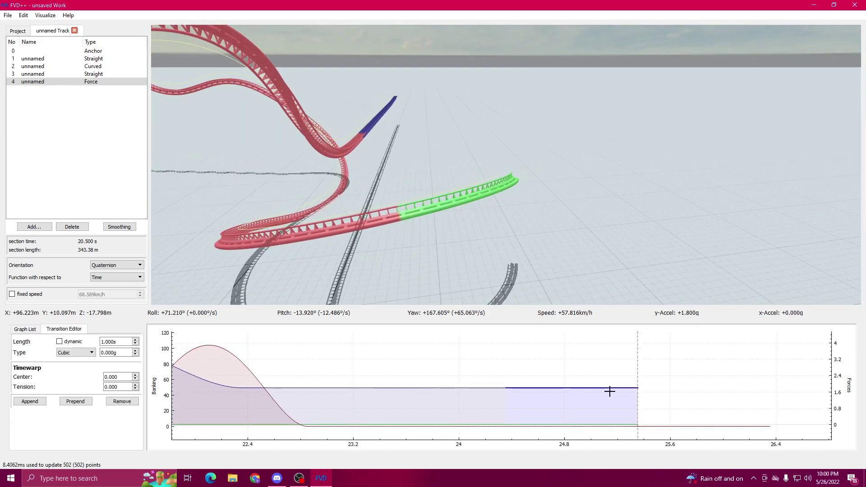
left_click(40, 401)
Step: Set the last banking transition's roll rate to -84°/s to roll the track out of the turn
left_click(657, 426)
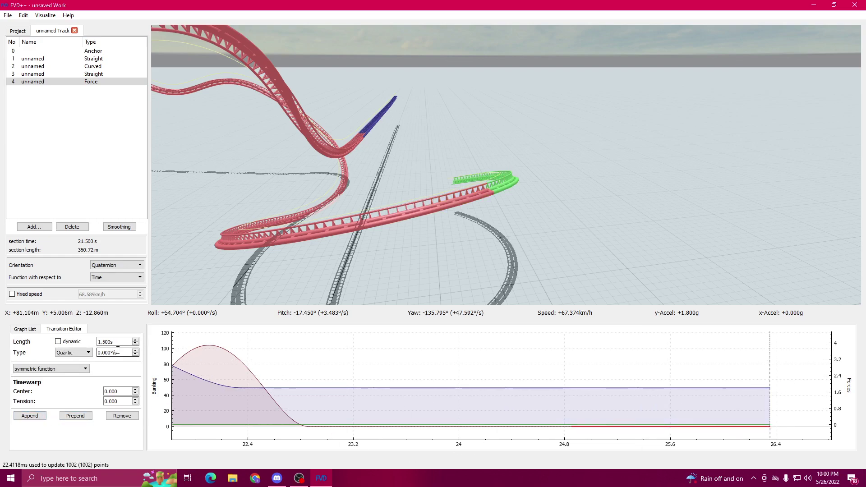
scroll(118, 351, "down", 20)
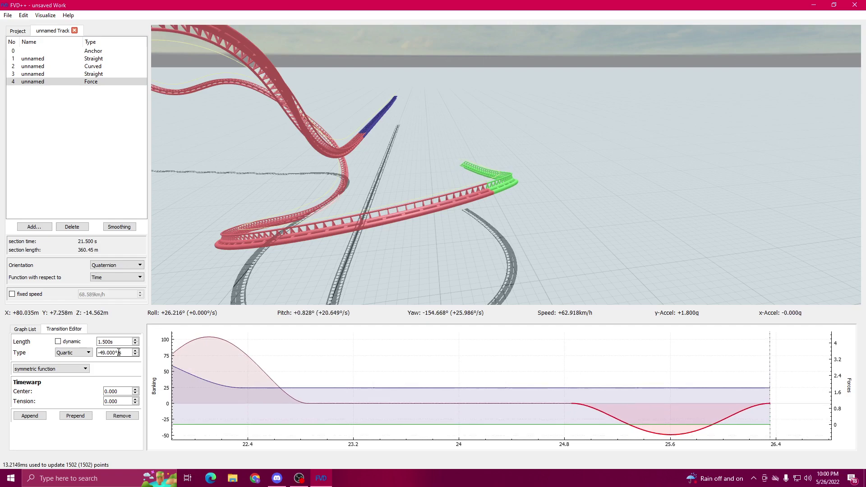
scroll(118, 352, "down", 18)
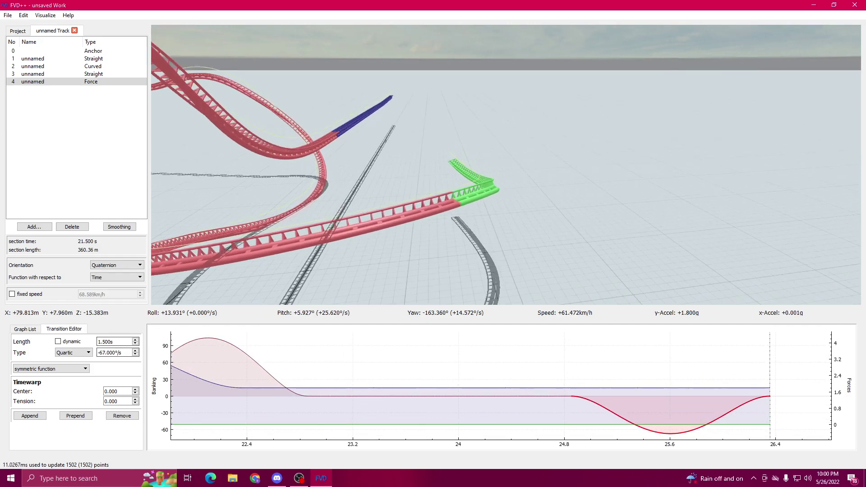
left_click_drag(361, 209, 297, 217)
scroll(118, 353, "down", 16)
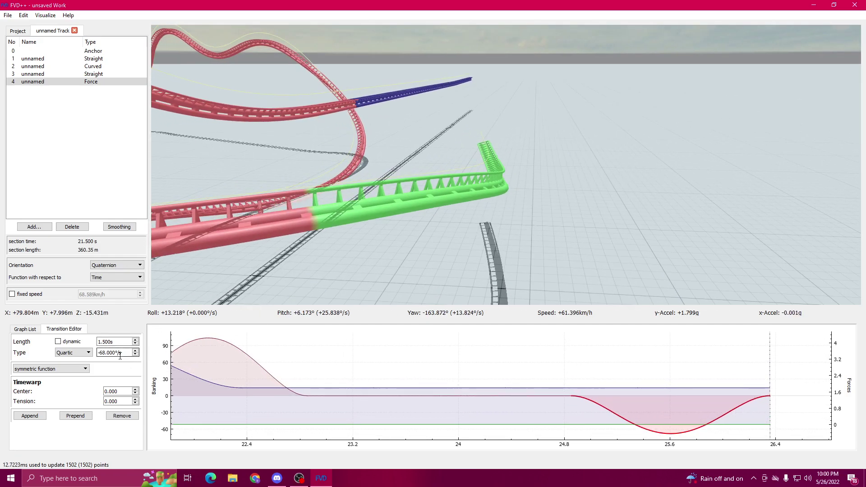
Step: Shorten the flat banking transition before the final roll to 0.7 s and set the final roll rate to -93°/s
left_click(540, 391)
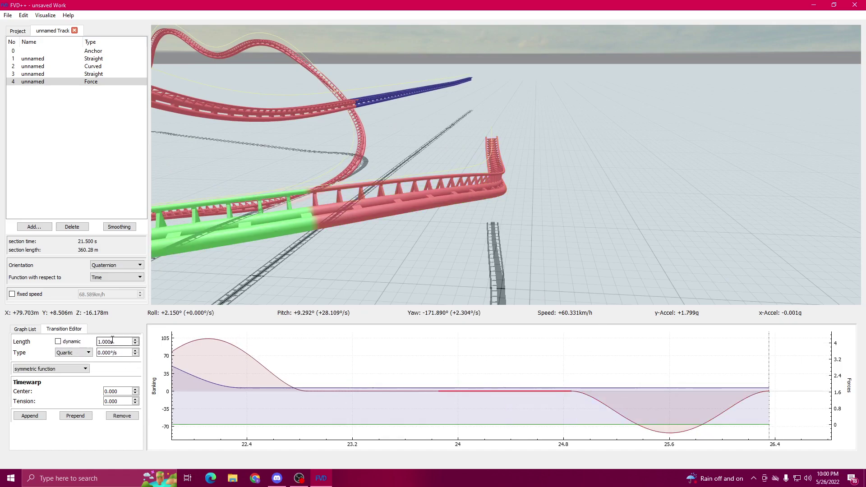
scroll(114, 341, "down", 2)
scroll(114, 342, "down", 1)
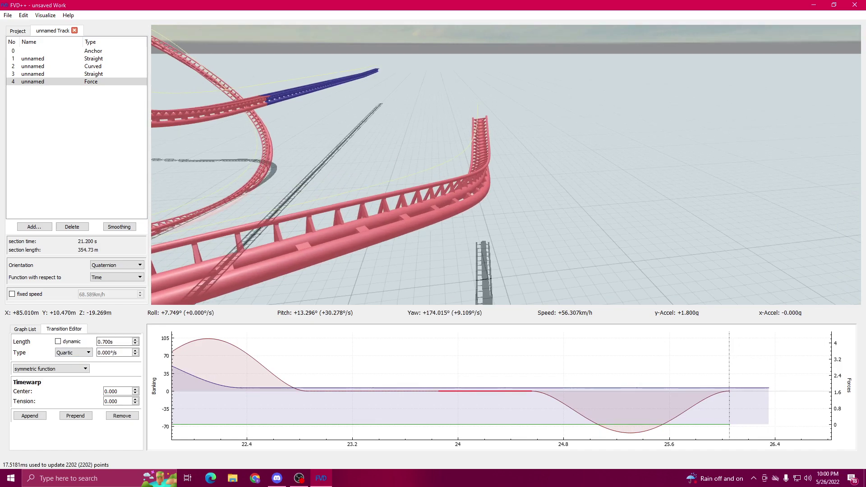
left_click(570, 409)
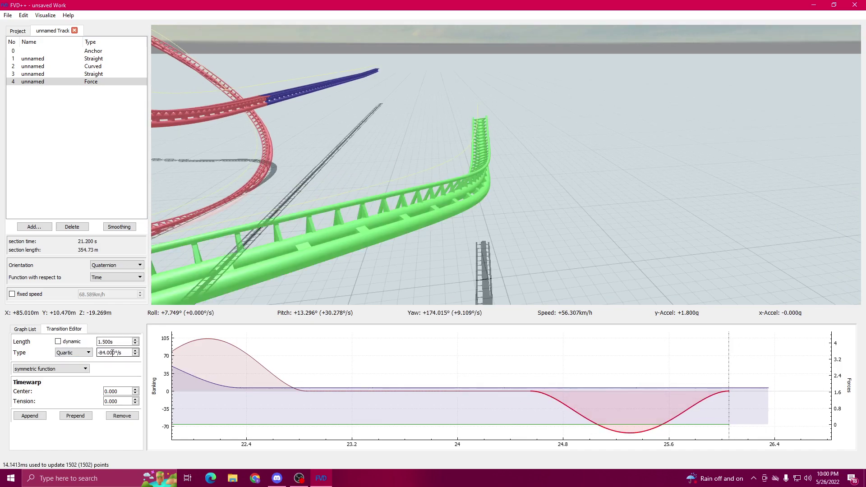
scroll(113, 352, "down", 9)
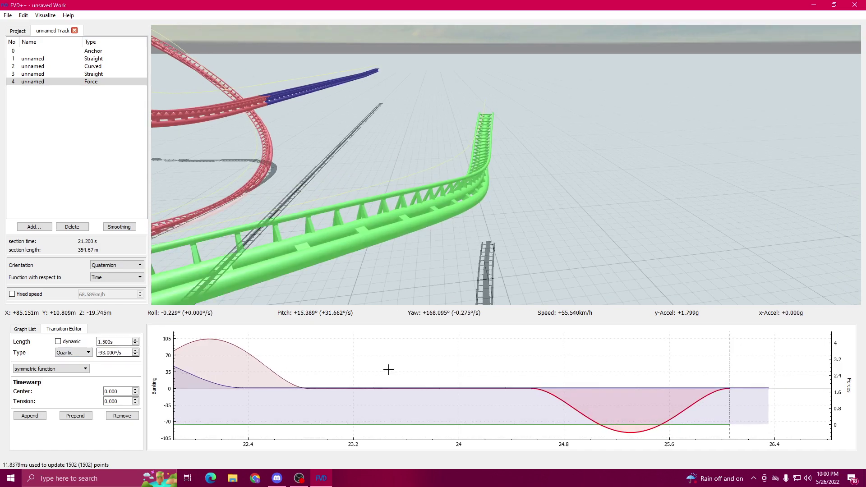
Step: Set the length of the flat banking transition before the final roll to 0.8 s
left_click(516, 389)
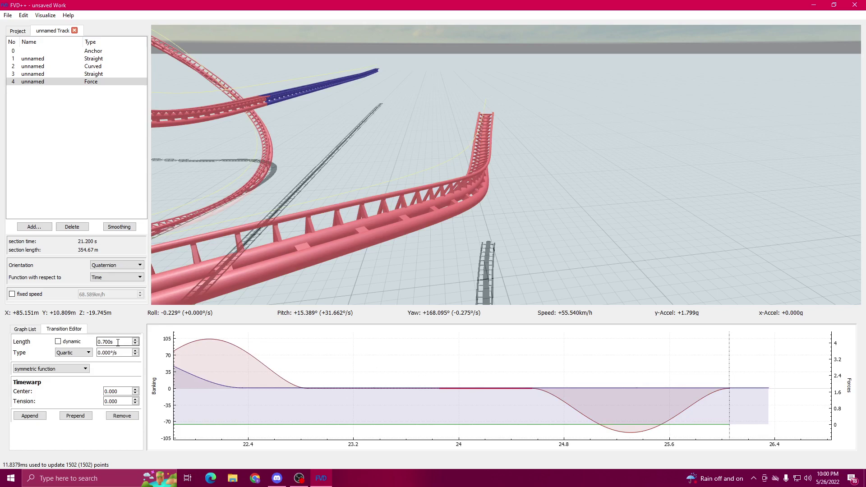
scroll(118, 343, "up", 1)
left_click(545, 406)
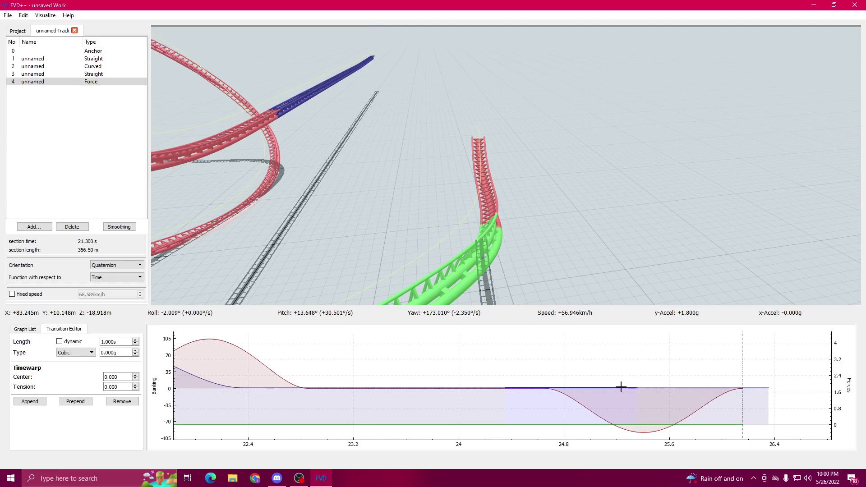
left_click(651, 379)
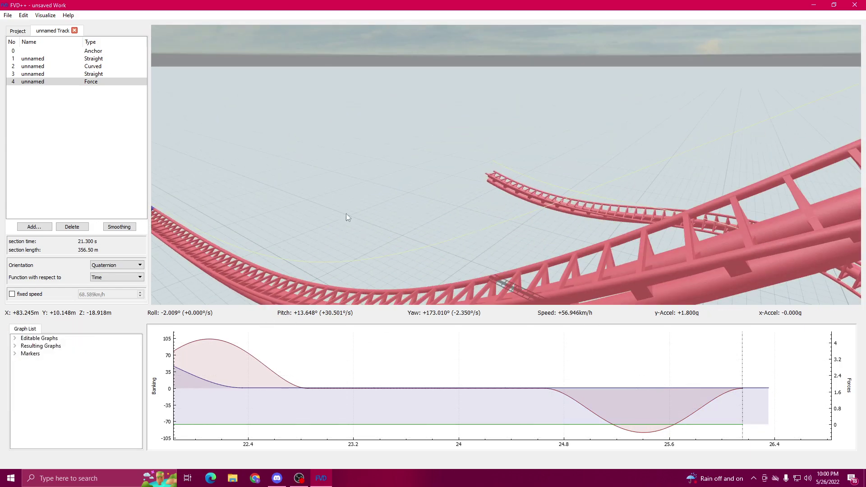
Step: Add a straight section after the force section and set its heartline length to 25 m
left_click_drag(347, 214, 391, 163)
left_click(40, 228)
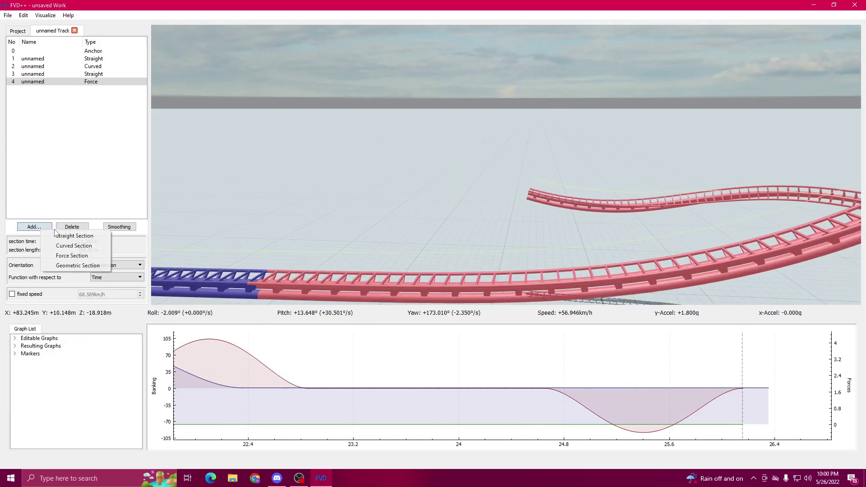
left_click(54, 236)
scroll(107, 293, "up", 15)
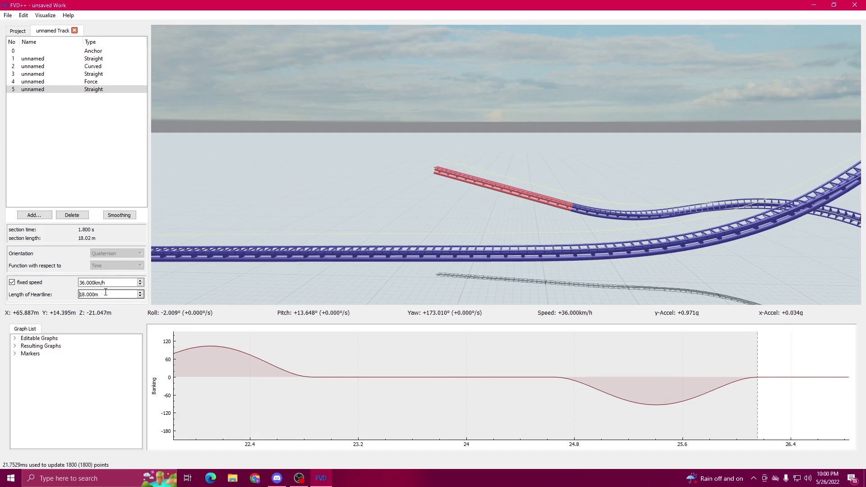
left_click_drag(428, 243, 420, 276)
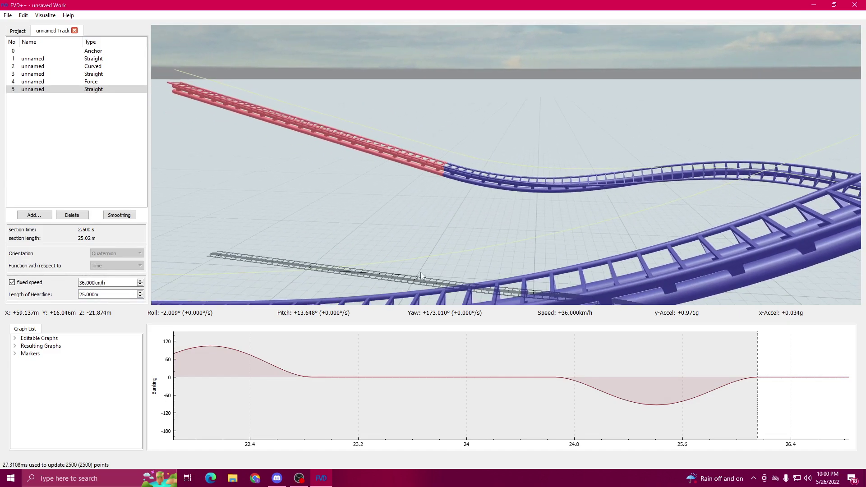
Step: Set the force section's last normal force transition to -1 g to flatten the climb into the straight
left_click(45, 82)
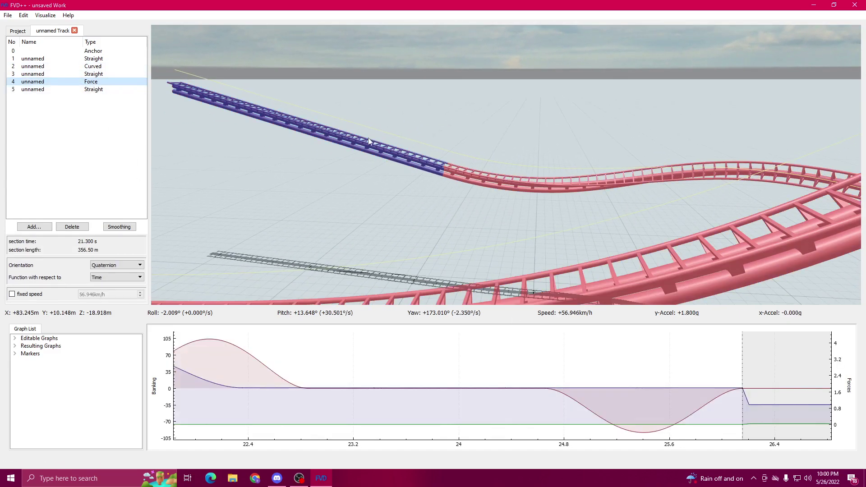
left_click(726, 389)
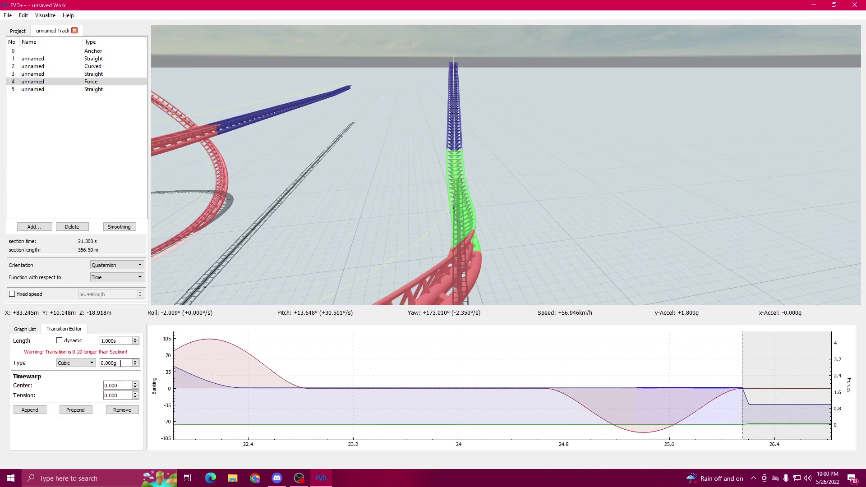
scroll(120, 363, "down", 8)
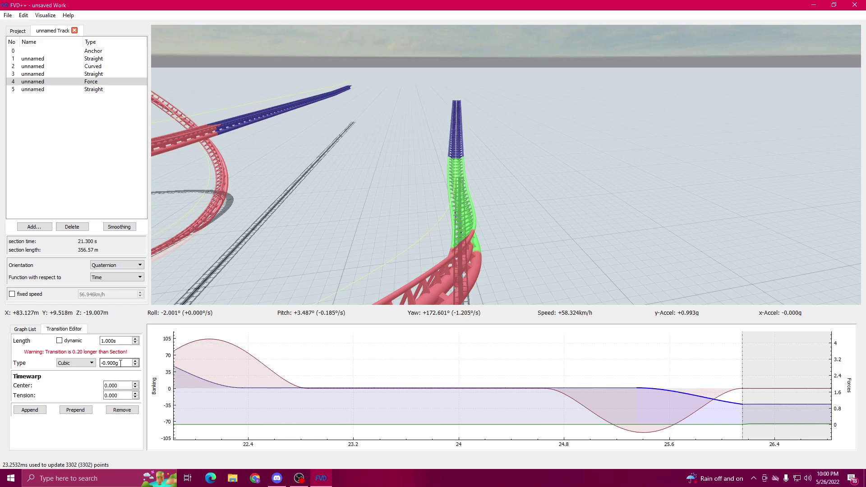
scroll(121, 363, "down", 1)
key("w")
mouse_move(321, 223)
left_mouse_down()
mouse_move(312, 214)
mouse_move(319, 230)
mouse_move(320, 223)
left_mouse_up()
key("a")
left_click_drag(307, 280, 361, 215)
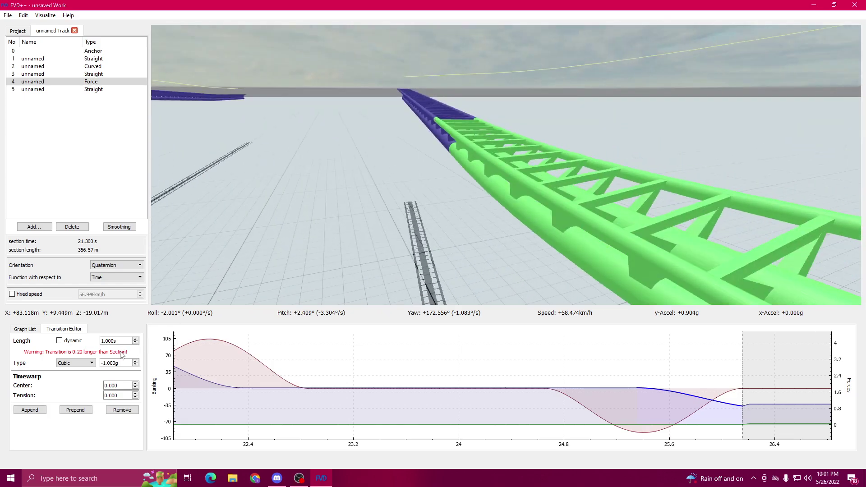
scroll(120, 364, "up", 1)
scroll(120, 363, "down", 1)
Step: Set the force section's final banking transition to a roll rate of -90°/s to level the exit
key("d")
left_click_drag(352, 135, 329, 132)
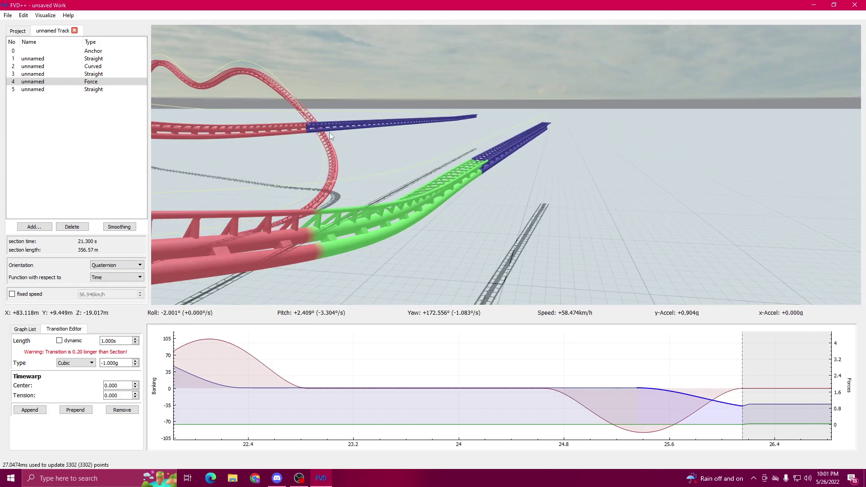
left_click_drag(316, 103, 345, 99)
key("a")
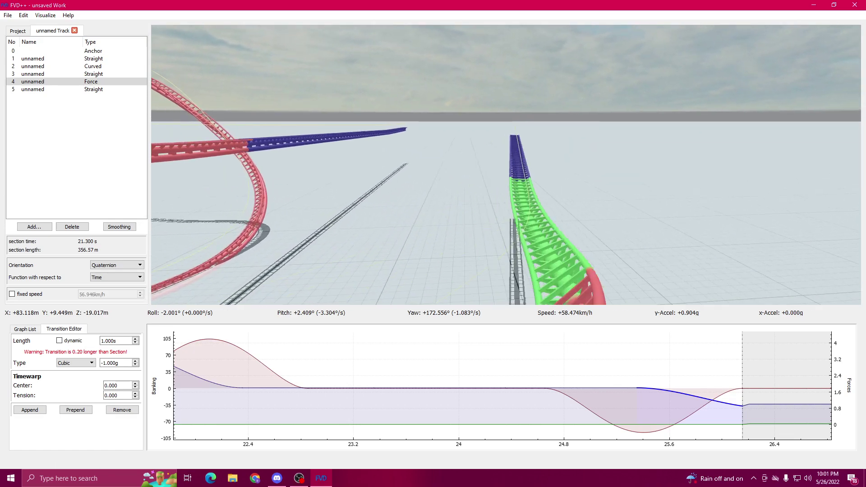
left_click(696, 412)
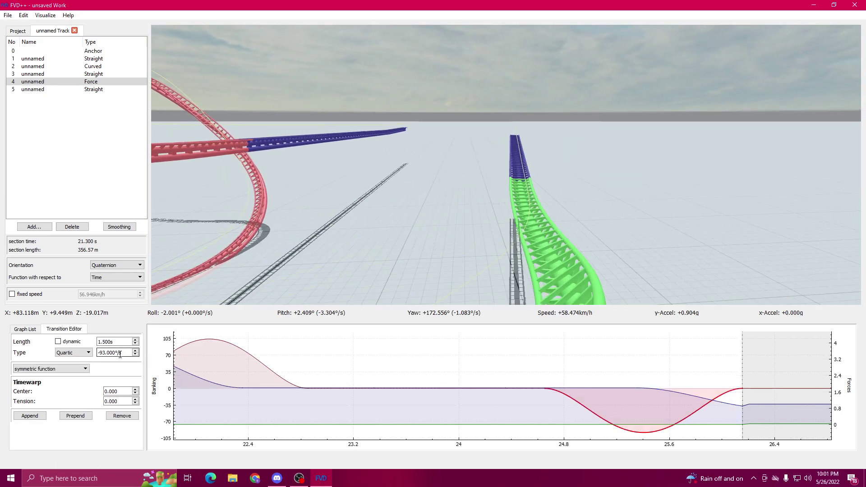
scroll(120, 355, "up", 3)
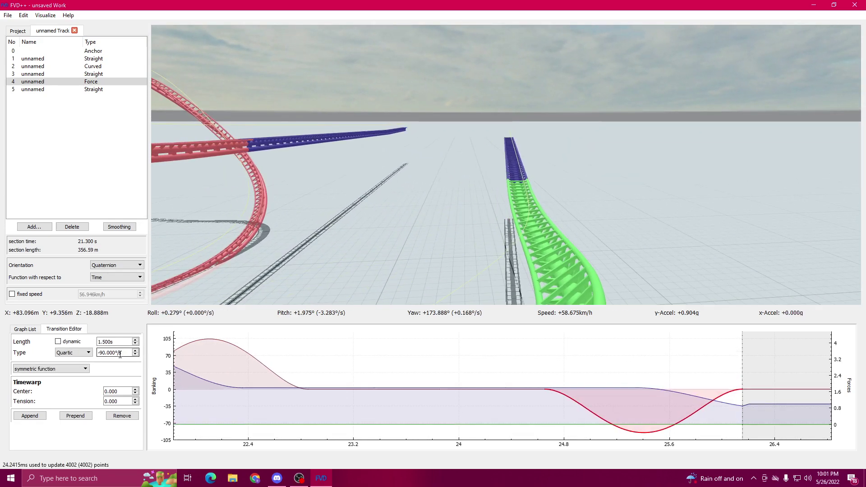
Step: Examine the banking and alignment where the force section joins the final straight section
scroll(120, 355, "up", 1)
scroll(120, 355, "down", 1)
key("w")
left_click_drag(253, 243, 254, 246)
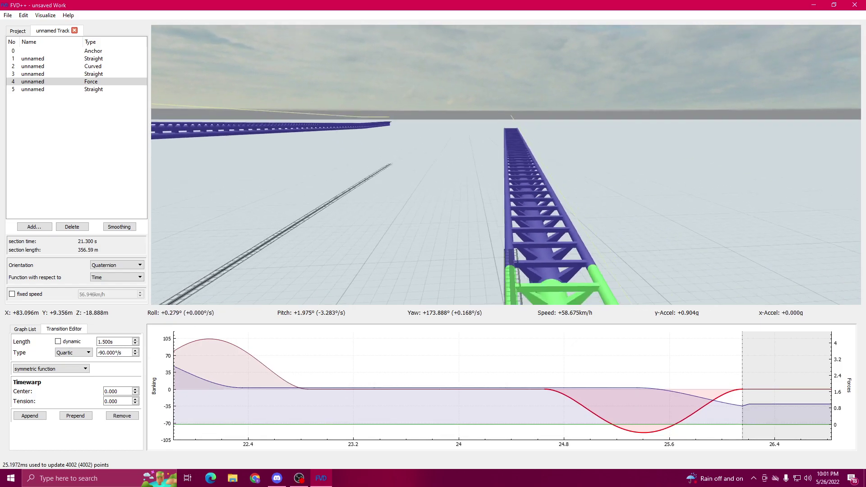
key("s")
left_click_drag(364, 300, 198, 248)
key("w")
key("s")
key("w")
key("w")
key("s")
key("a")
key("w")
Step: Try a roll rate of -91°/s for the force section's final banking transition
scroll(114, 353, "down", 1)
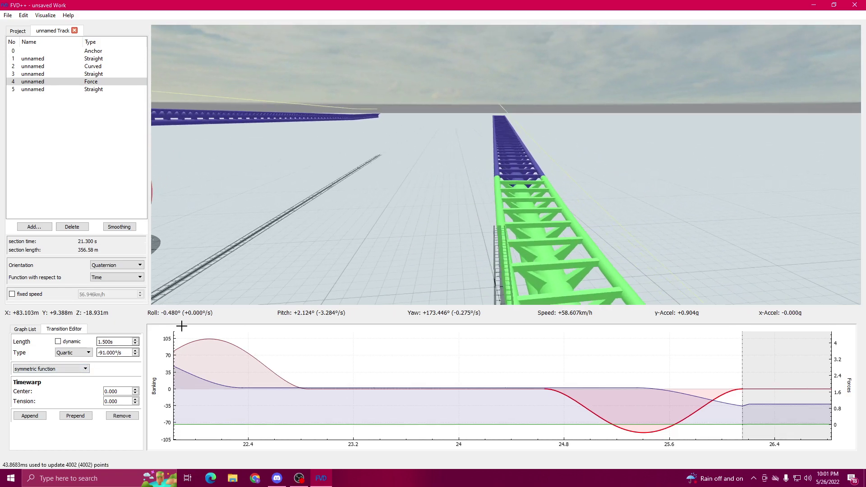
scroll(113, 356, "up", 1)
scroll(118, 354, "down", 1)
key("Return")
scroll(118, 353, "up", 1)
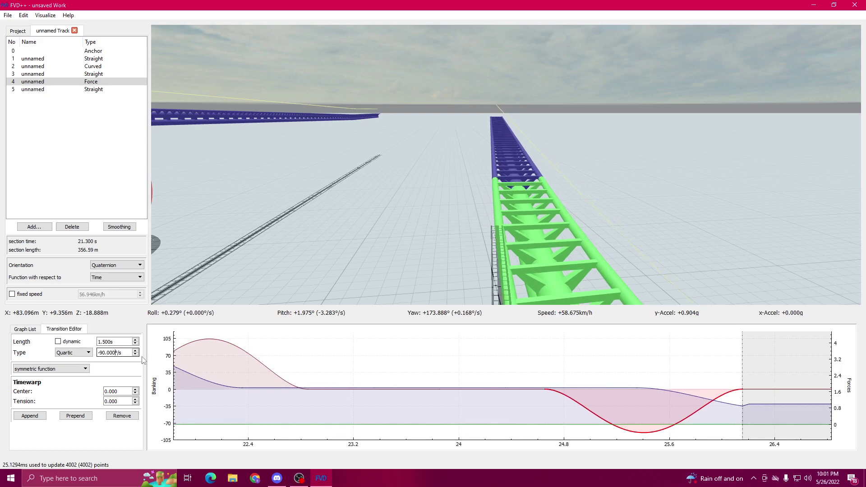
Step: Fine-tune the force section's final banking transition to a roll rate of -90.367°/s
key("BackSpace")
type("4")
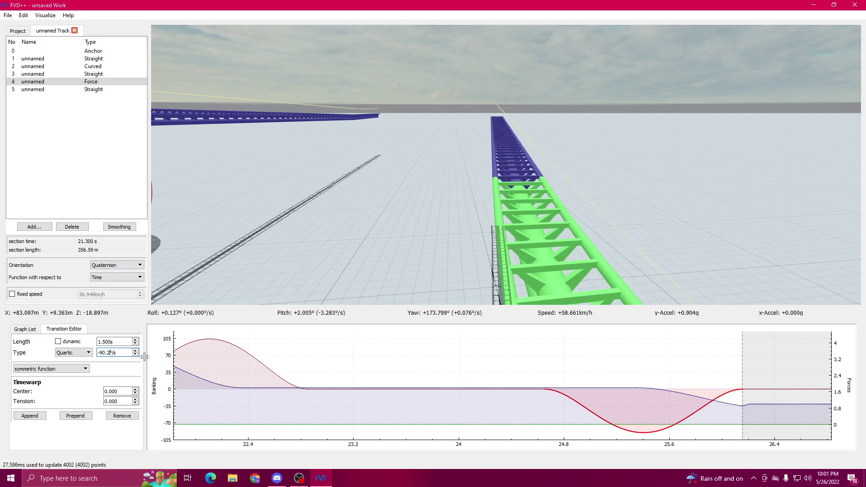
key("BackSpace")
type("3")
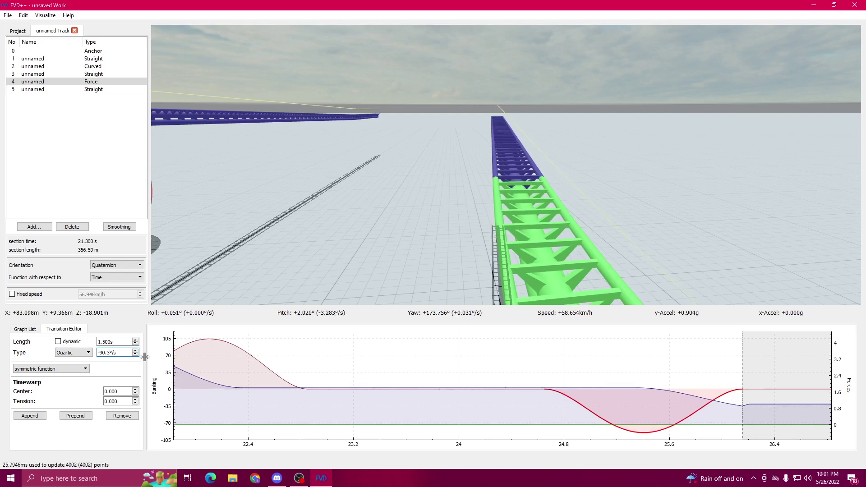
key("BackSpace")
type("4")
key("BackSpace")
type("3")
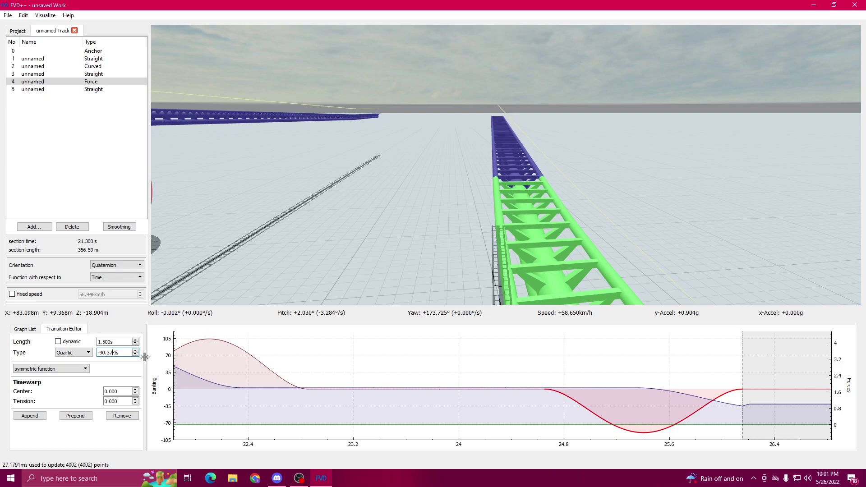
key("BackSpace")
type("6")
key("BackSpace")
Step: Inspect the whole coaster layout from above and bring up the project's file commands
left_click_drag(361, 226, 516, 162)
key("p")
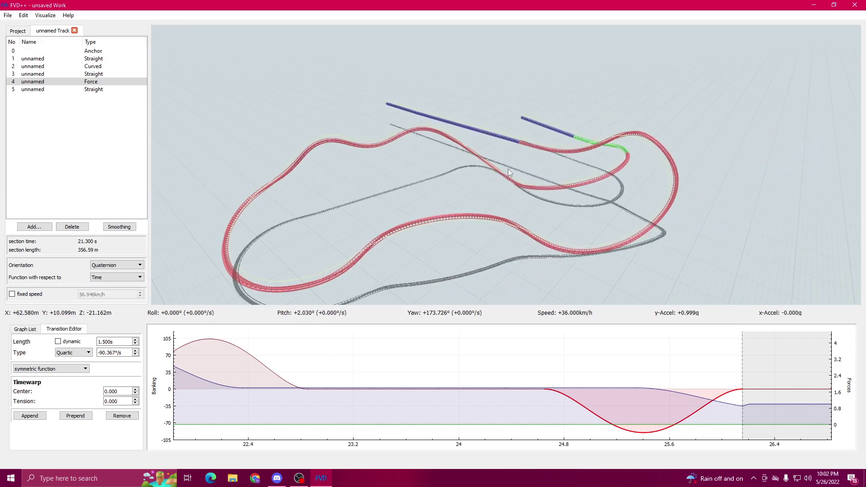
left_click(8, 15)
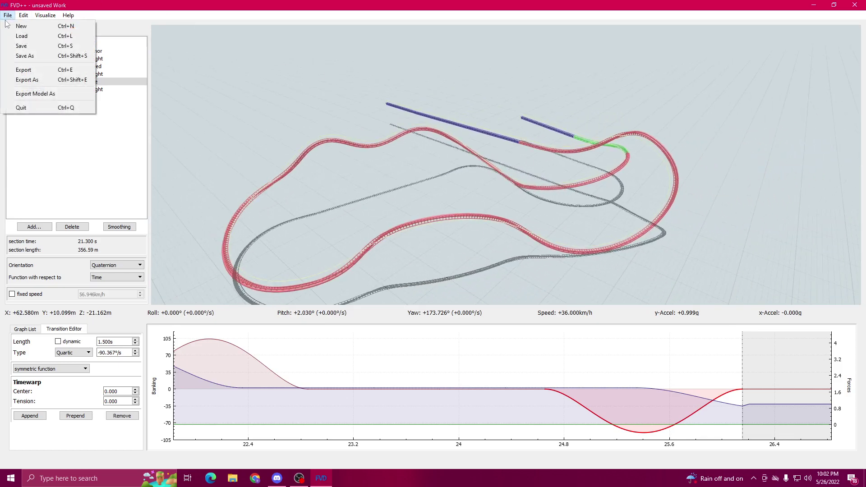